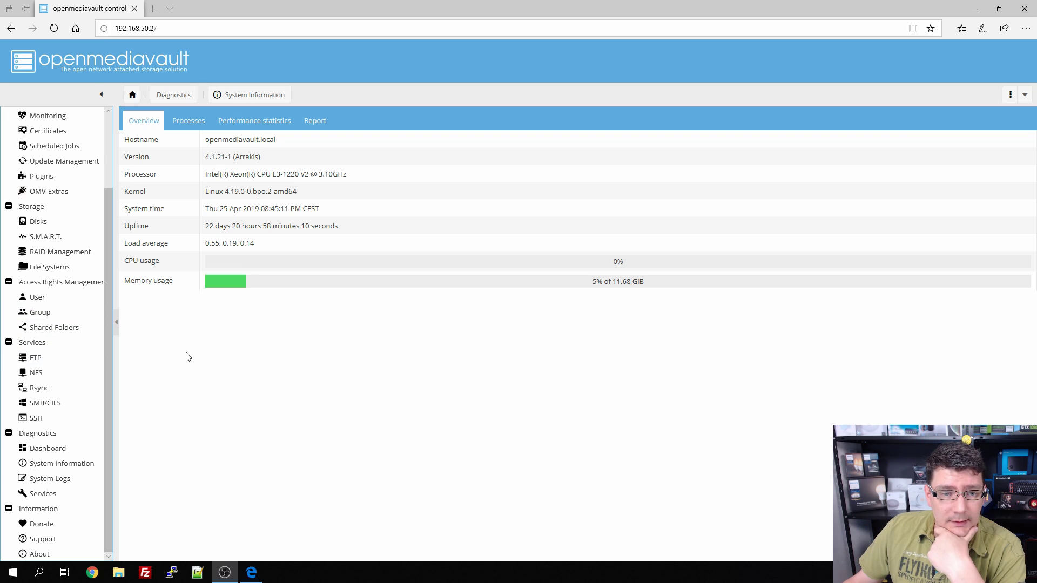
Step: Review the /dev/md0 DATA and /dev/sdf1 btrfs file systems, then view pending package updates
click(70, 267)
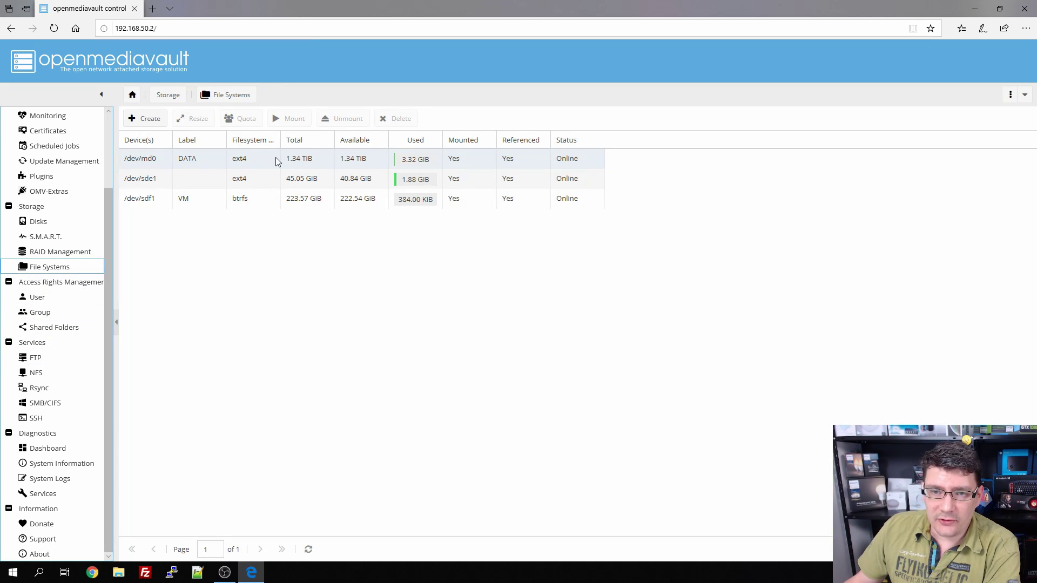
click(201, 159)
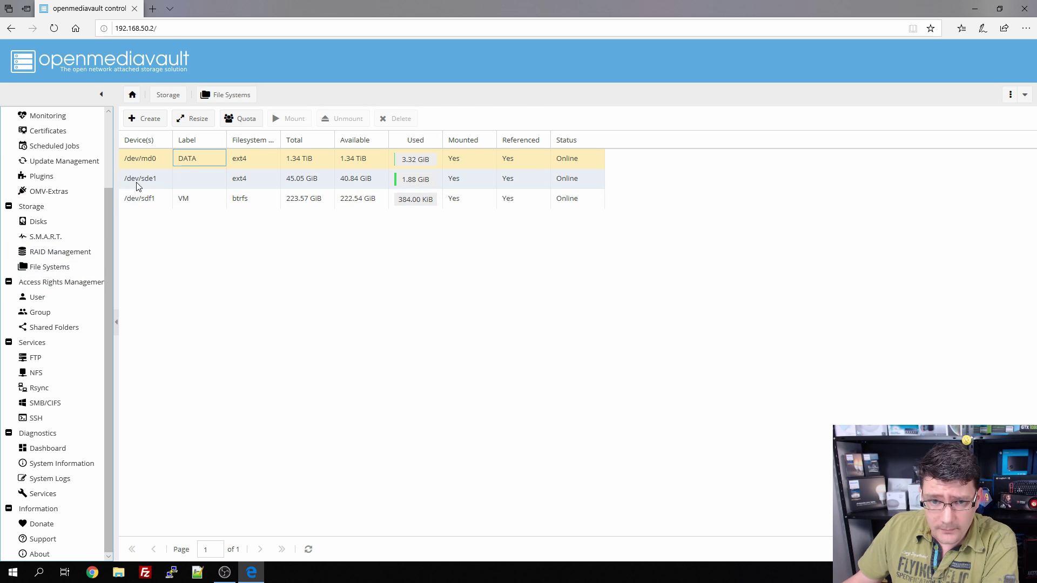
click(238, 201)
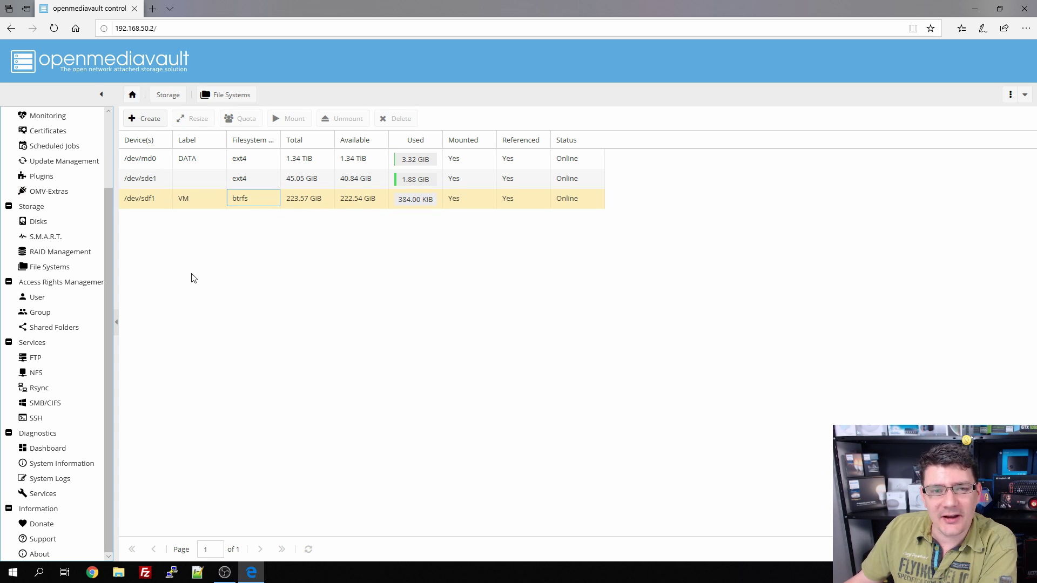
click(65, 163)
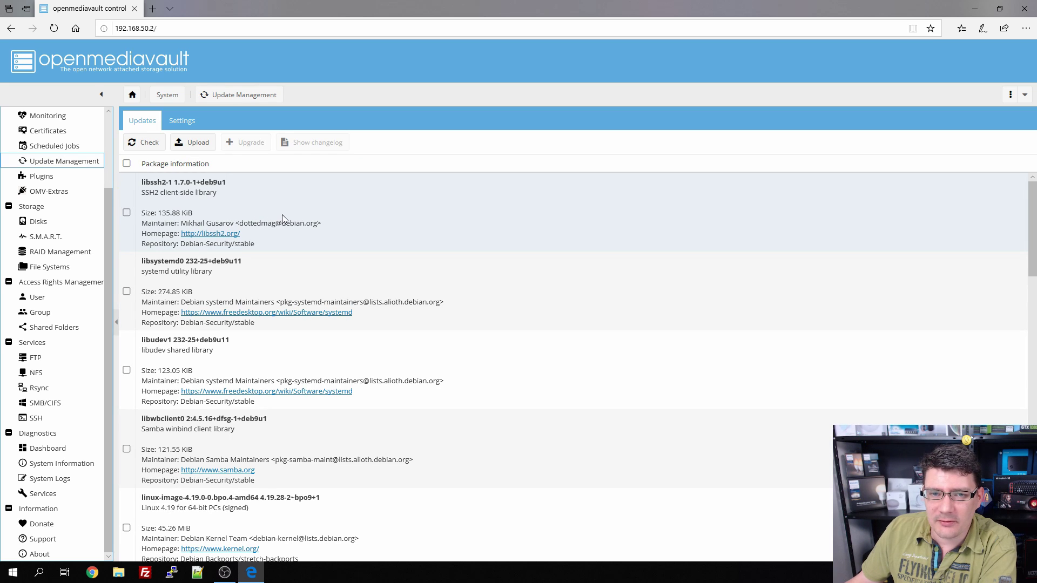
Step: Check for updates, upgrade all pending packages including the new kernel, and reload the interface
click(144, 143)
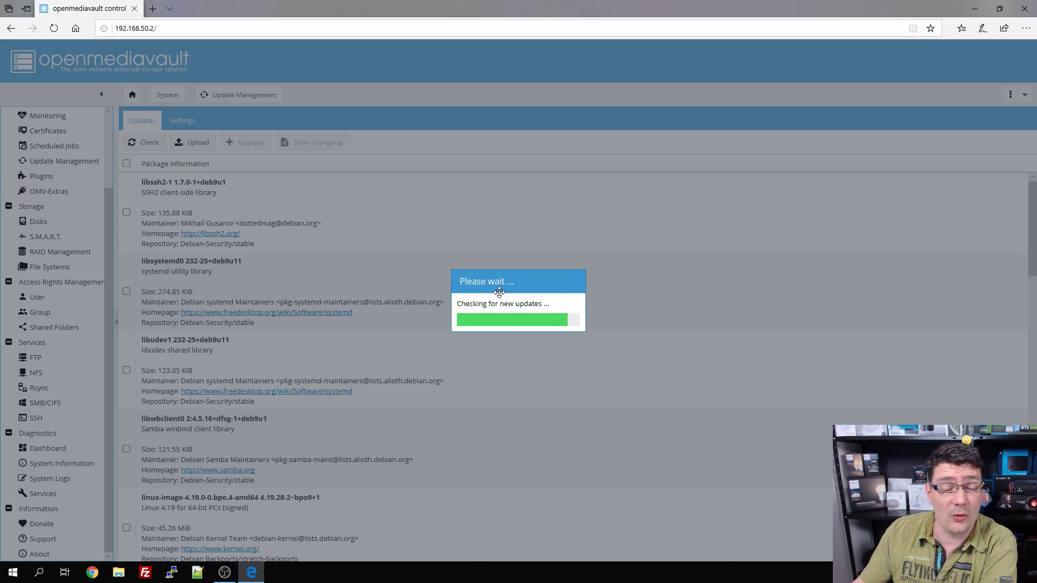
scroll(441, 302, down, 6)
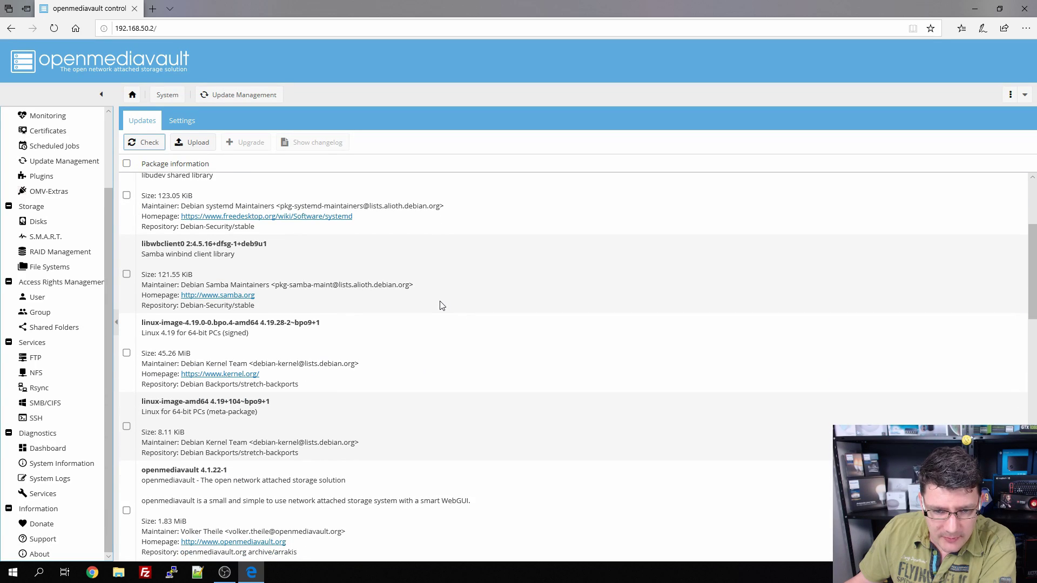
scroll(440, 303, up, 6)
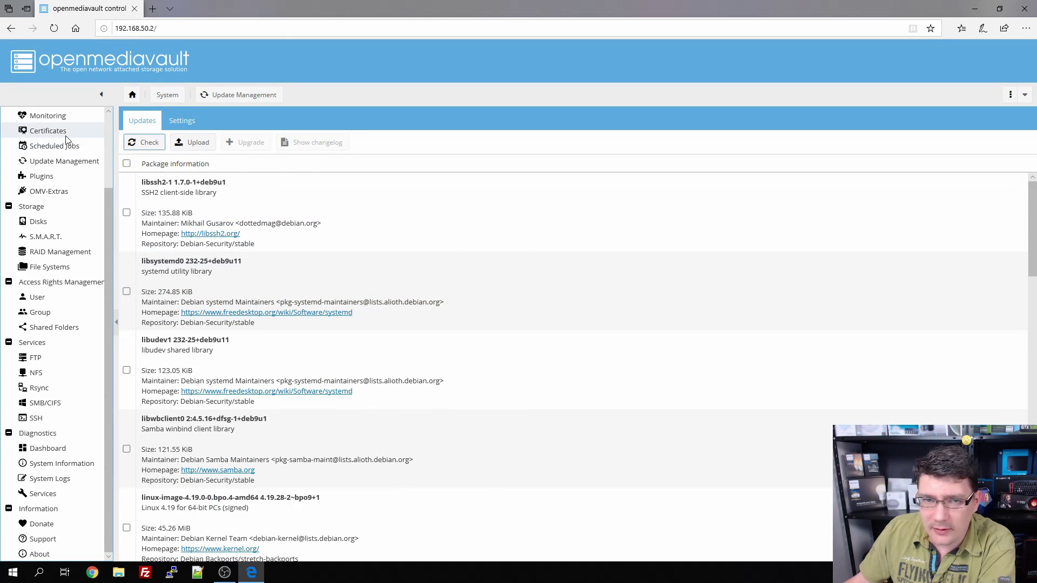
click(125, 164)
click(246, 142)
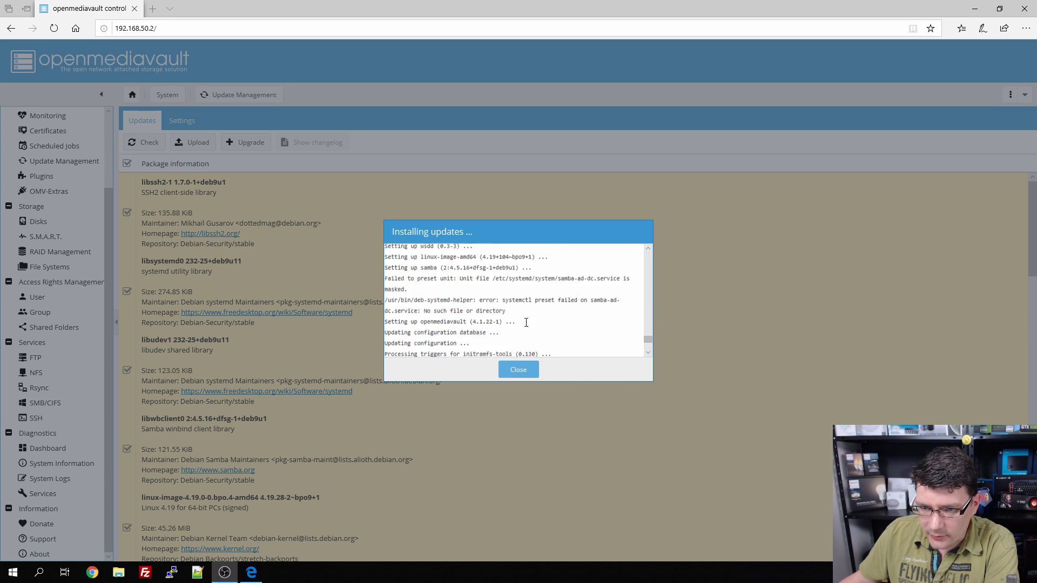
click(516, 371)
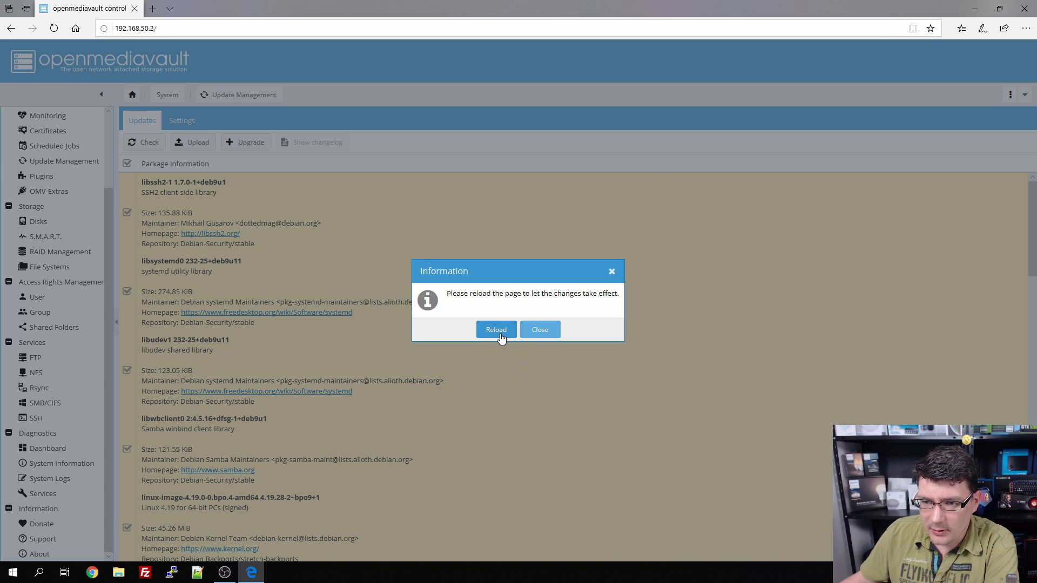
click(497, 333)
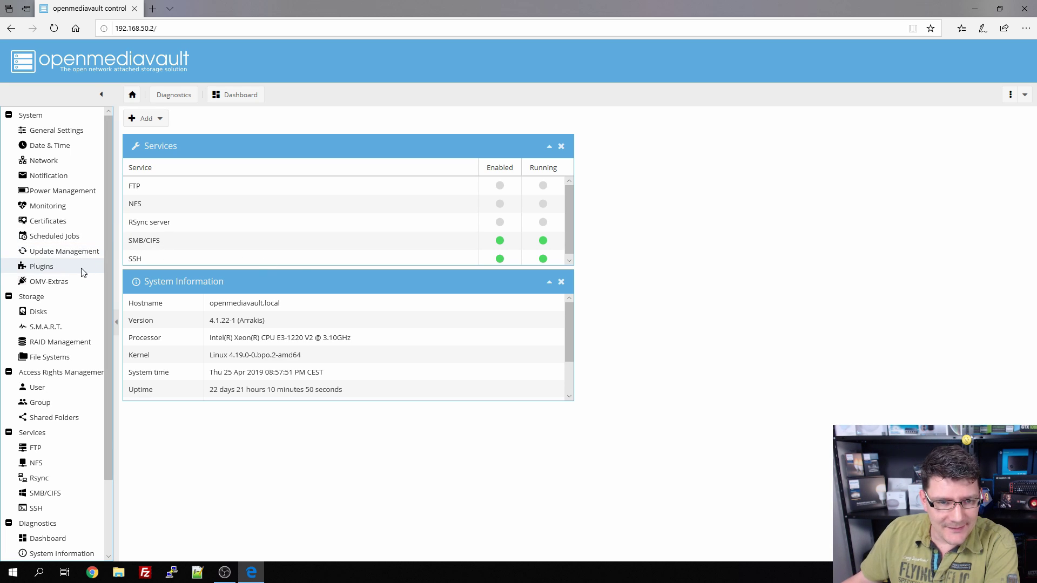
Step: Confirm no updates remain, then find 'virtual' in Plugins and install openmediavault-virtualbox 4.1.1
click(67, 252)
click(144, 142)
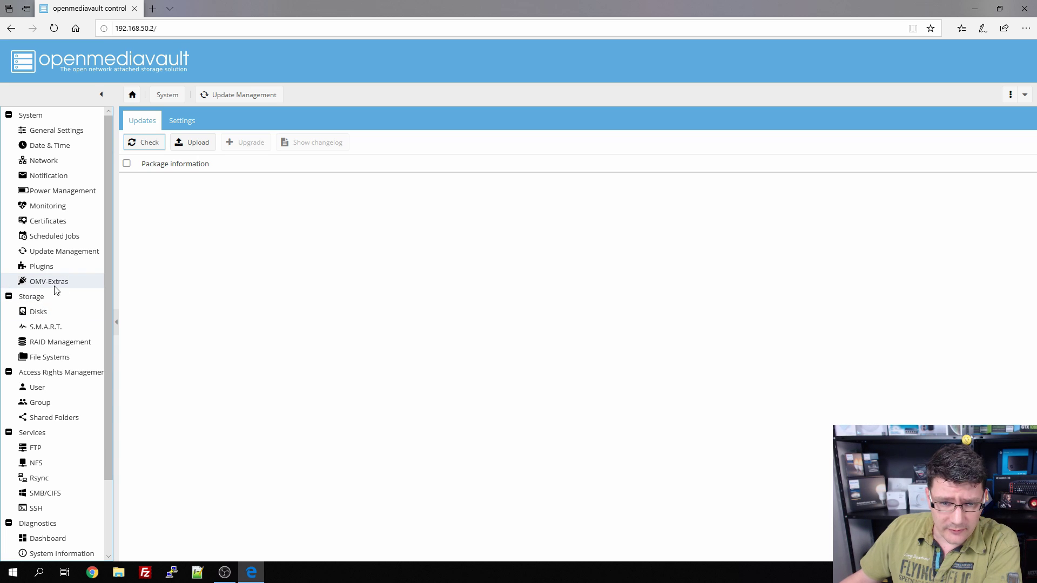
click(39, 269)
click(366, 118)
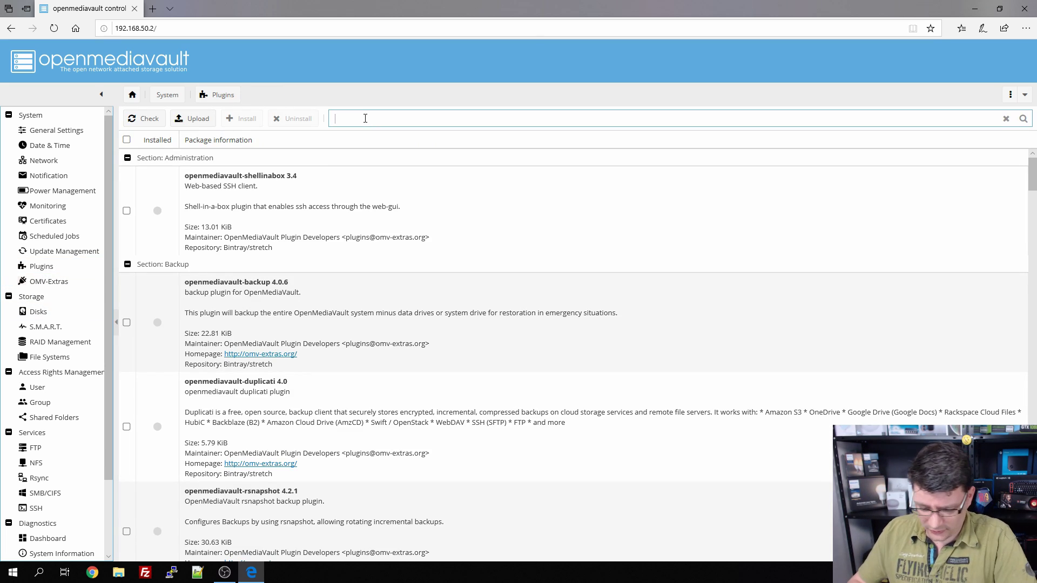
text(virtual)
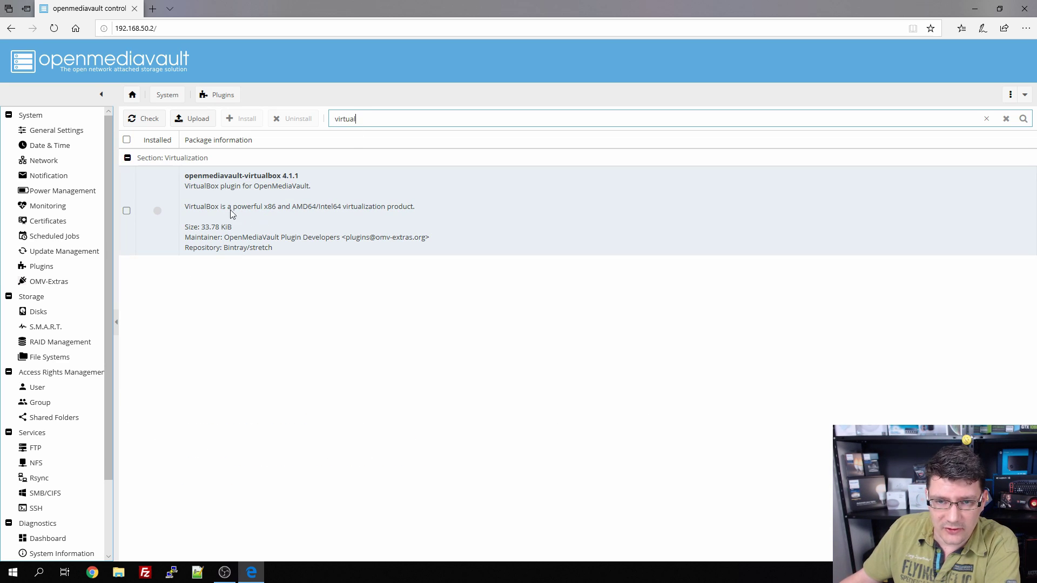
click(127, 211)
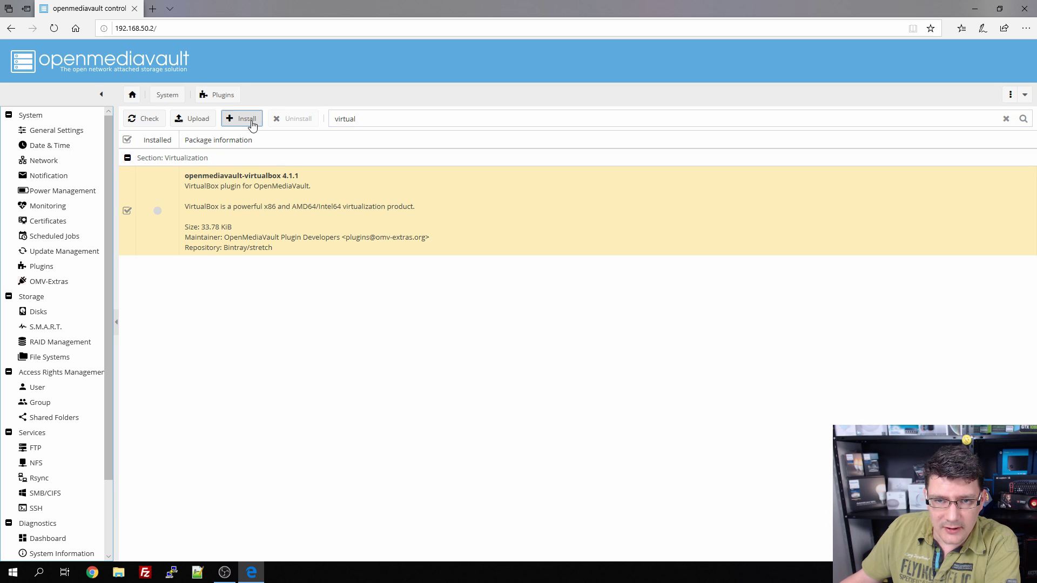
click(252, 124)
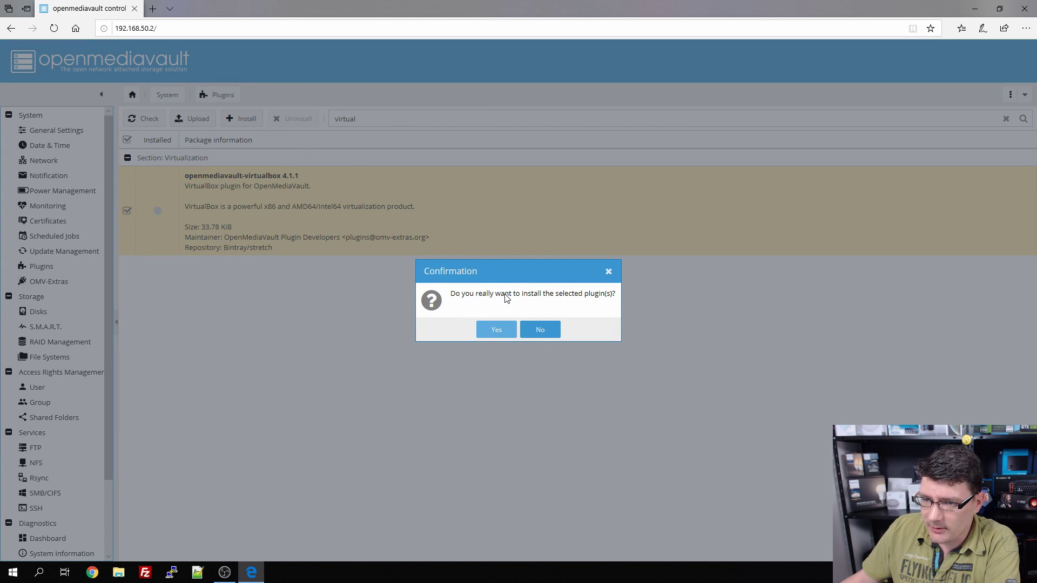
click(497, 330)
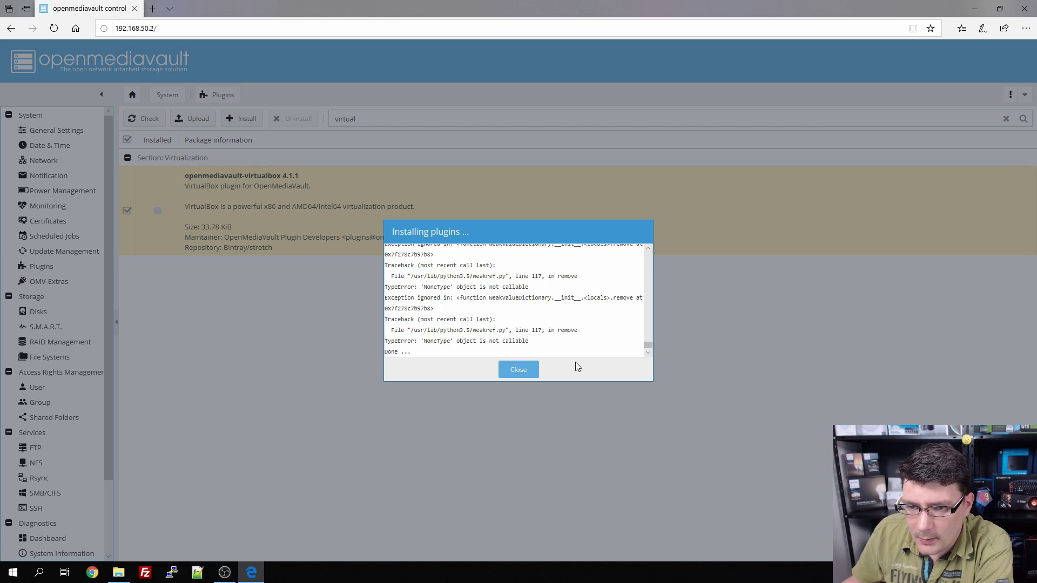
Step: Close the finished plugin installation log and reload the web interface
scroll(559, 340, up, 1)
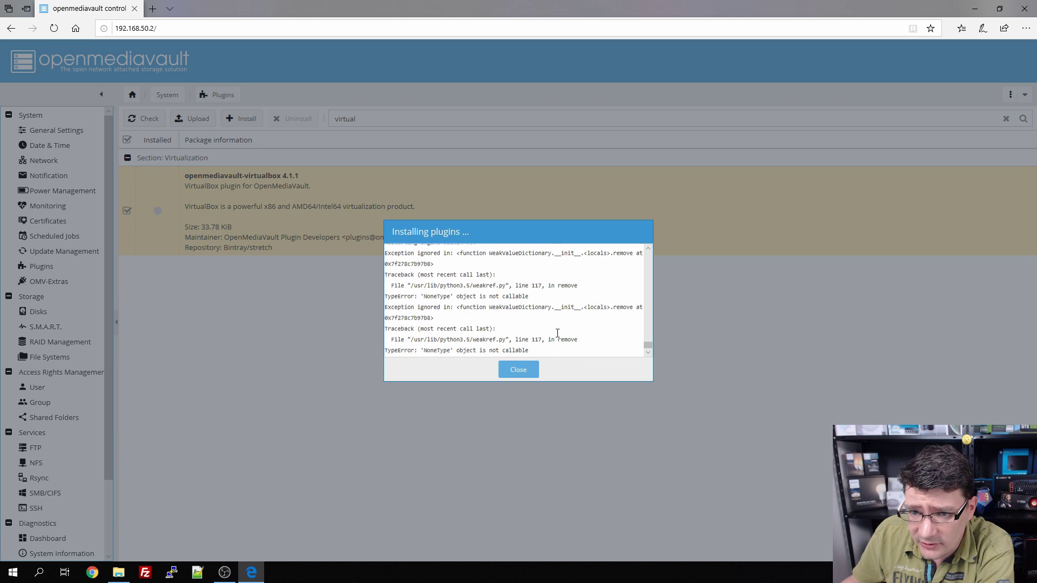
scroll(447, 291, down, 1)
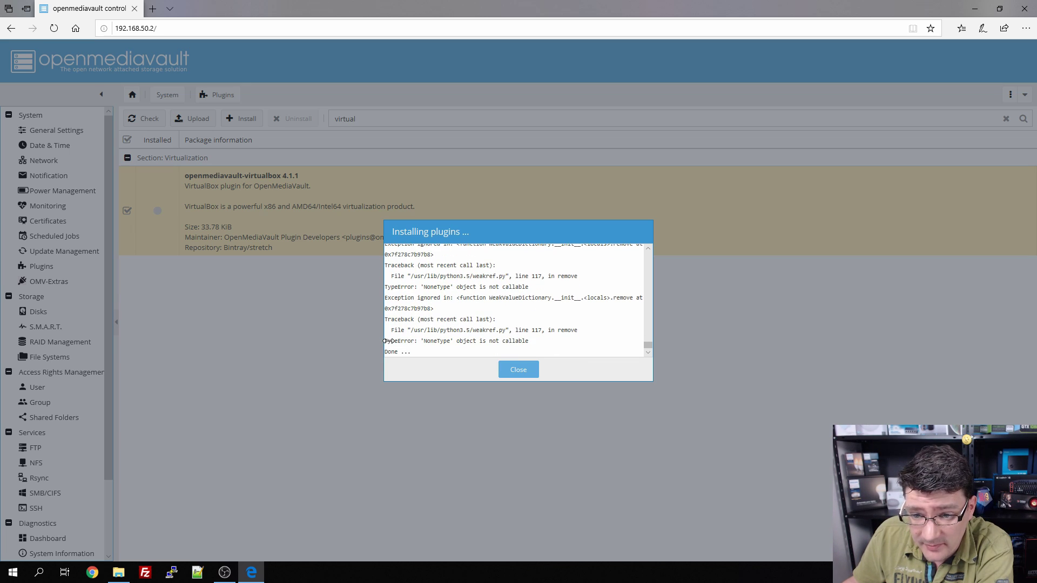
click(518, 371)
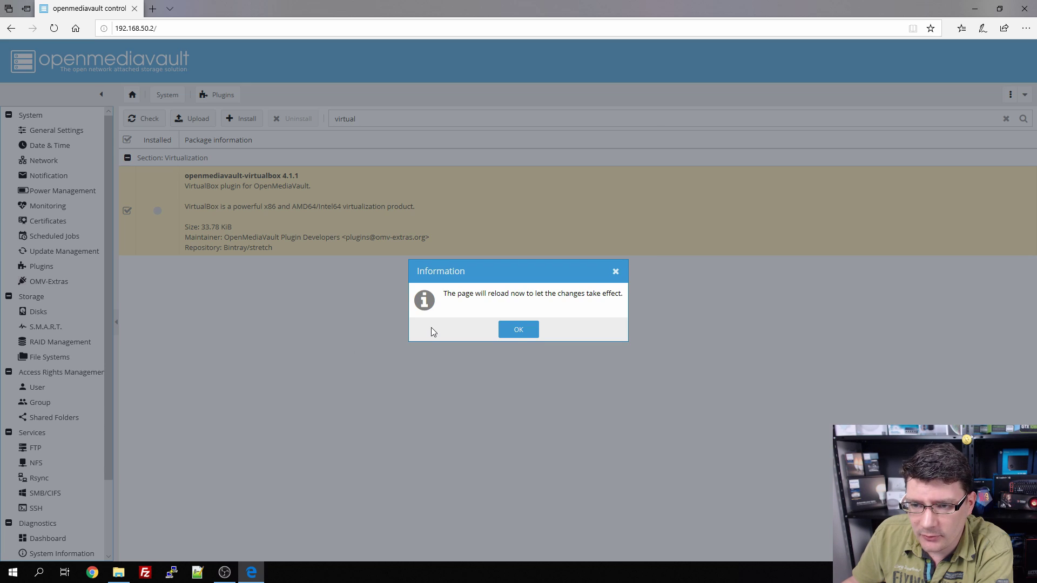
click(518, 332)
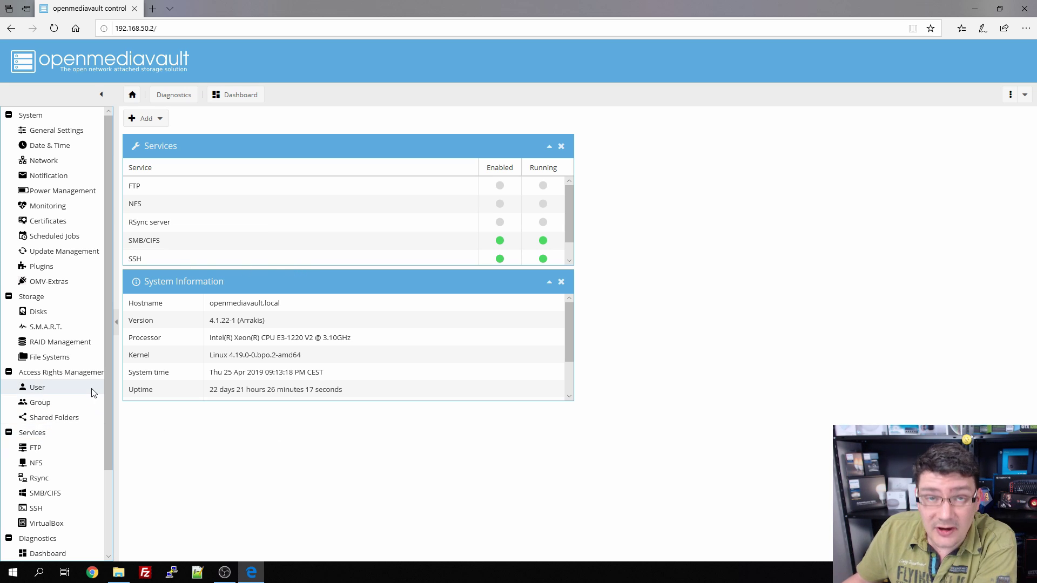
Step: Open the VirtualBox settings page under Services
click(38, 527)
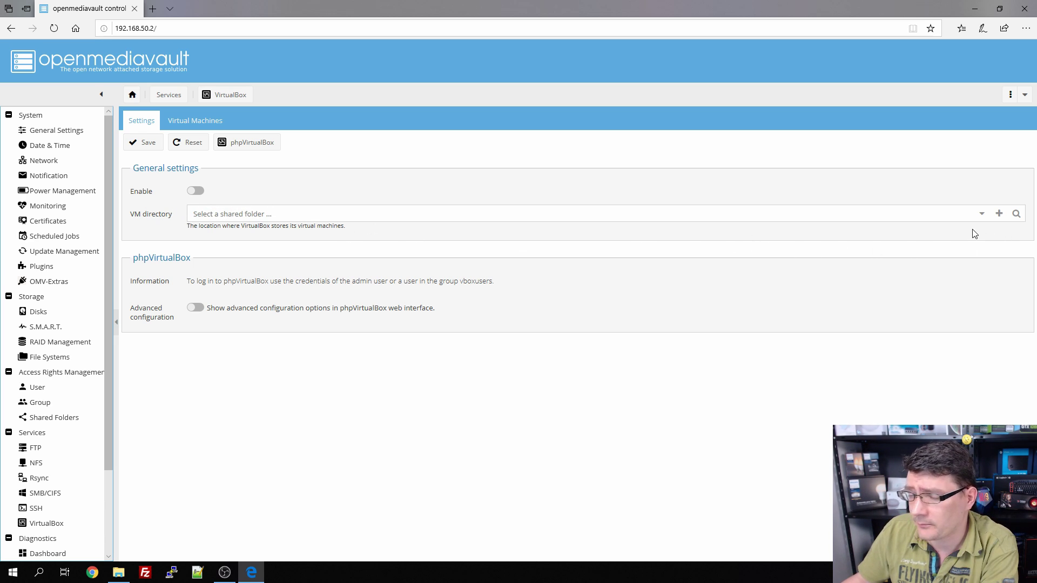
Step: Create a new shared folder named VMDatastore on the VM device
click(998, 213)
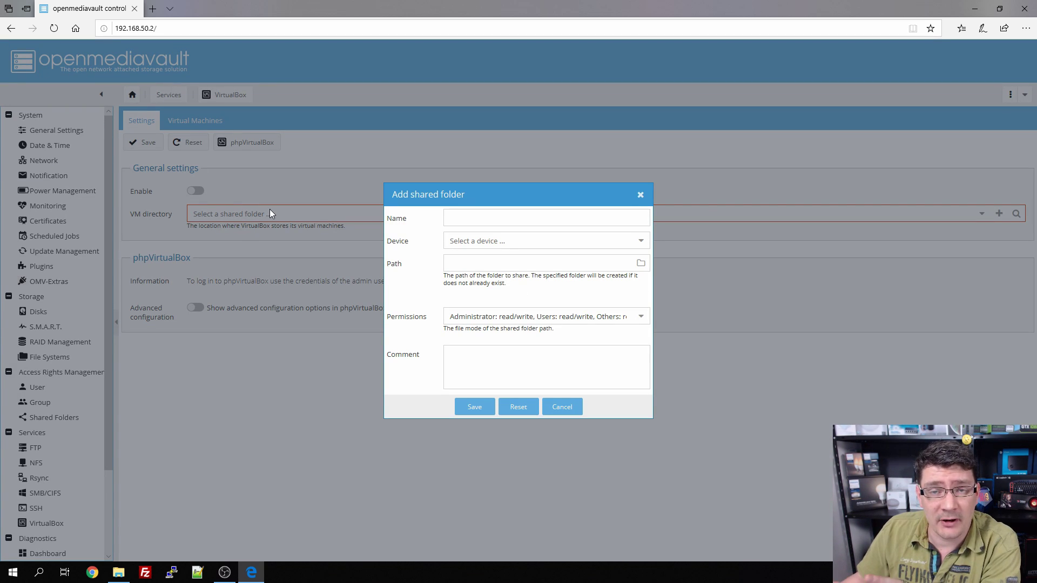
click(511, 219)
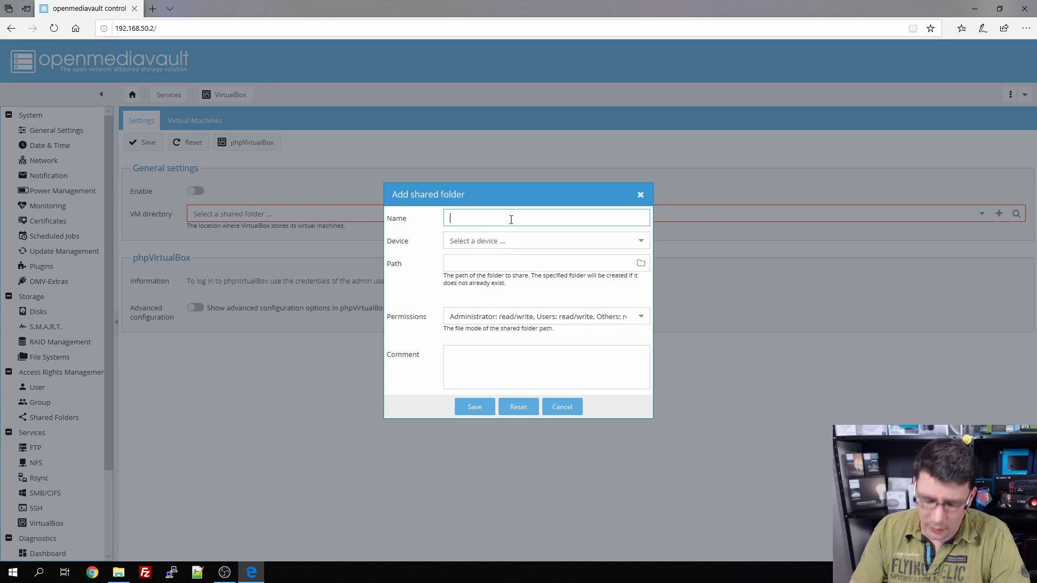
text(VMD)
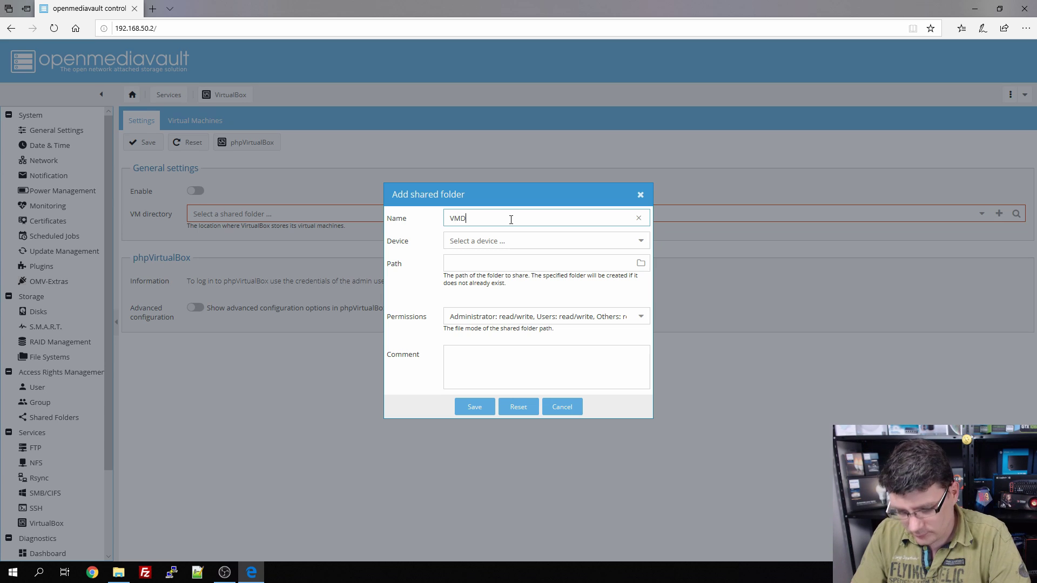
text(atastore)
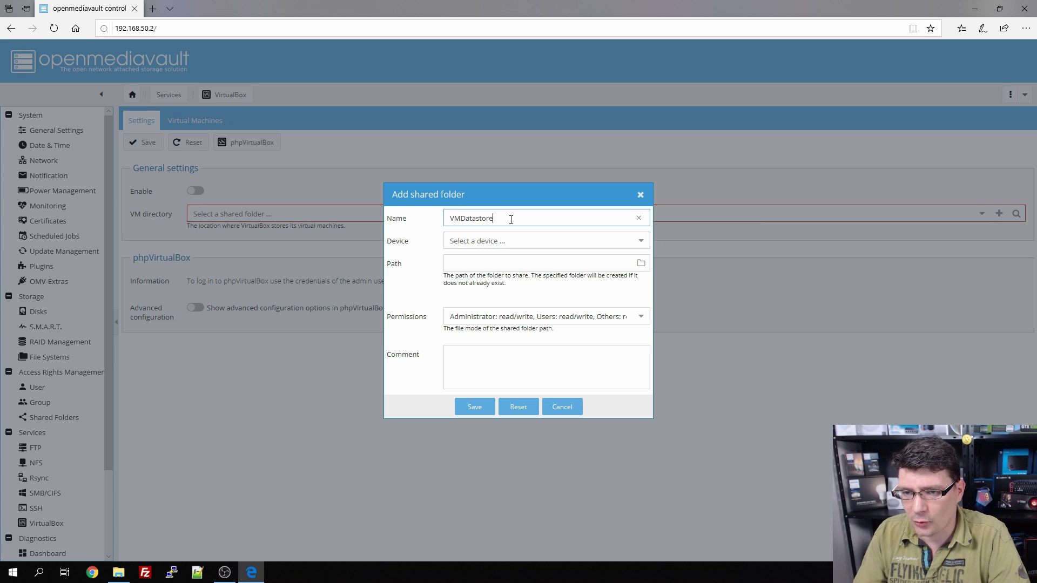
click(508, 241)
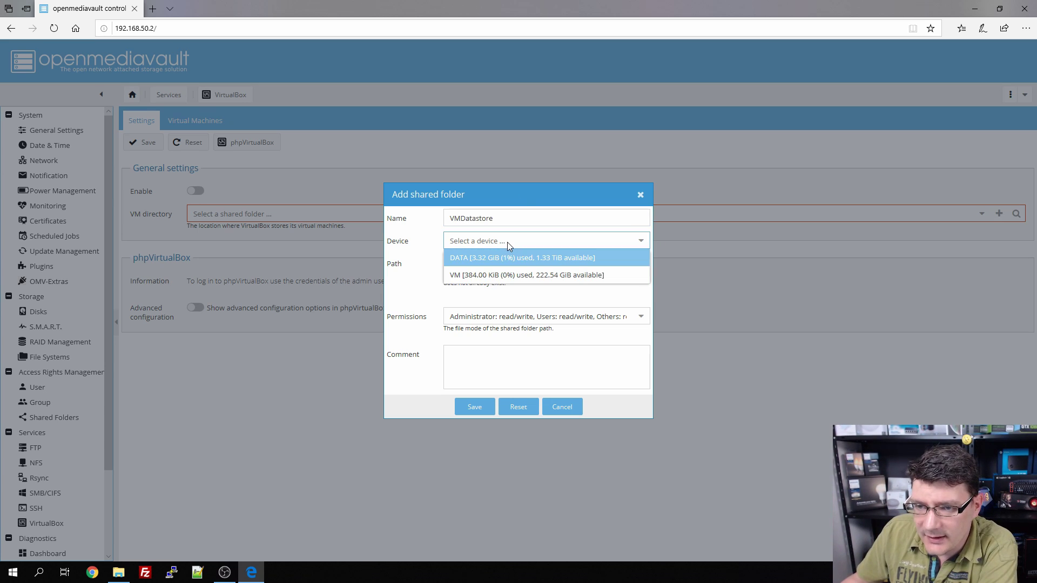
click(498, 277)
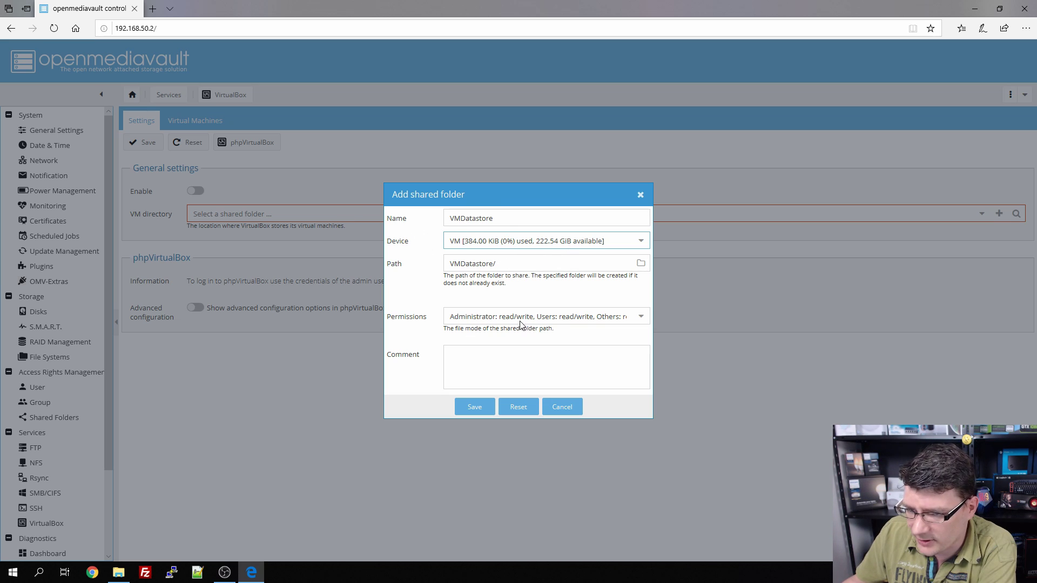
Step: Keep read/write permissions, save VMDatastore as the VM directory, and begin applying changes
click(641, 319)
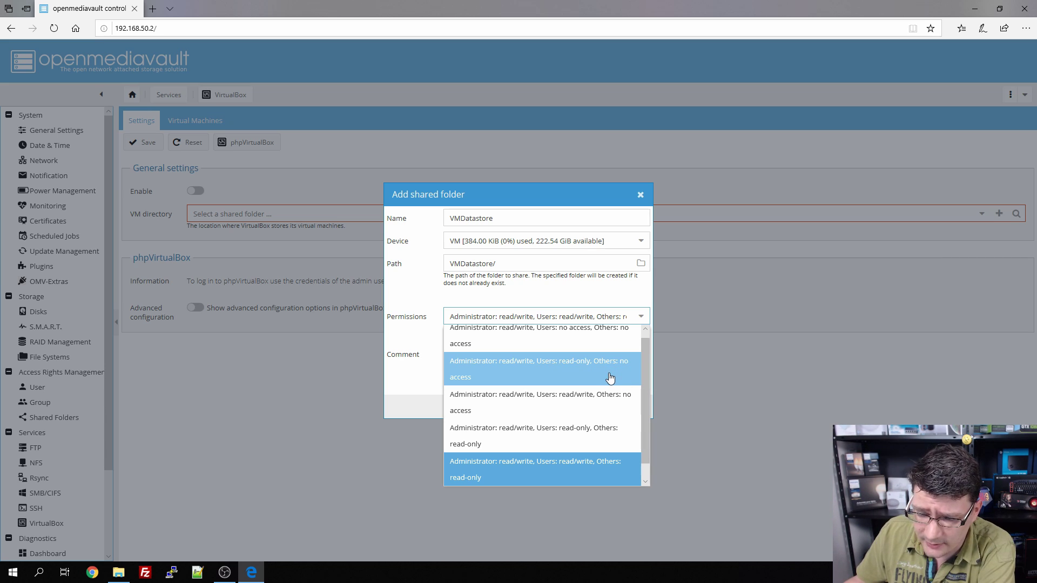
click(583, 400)
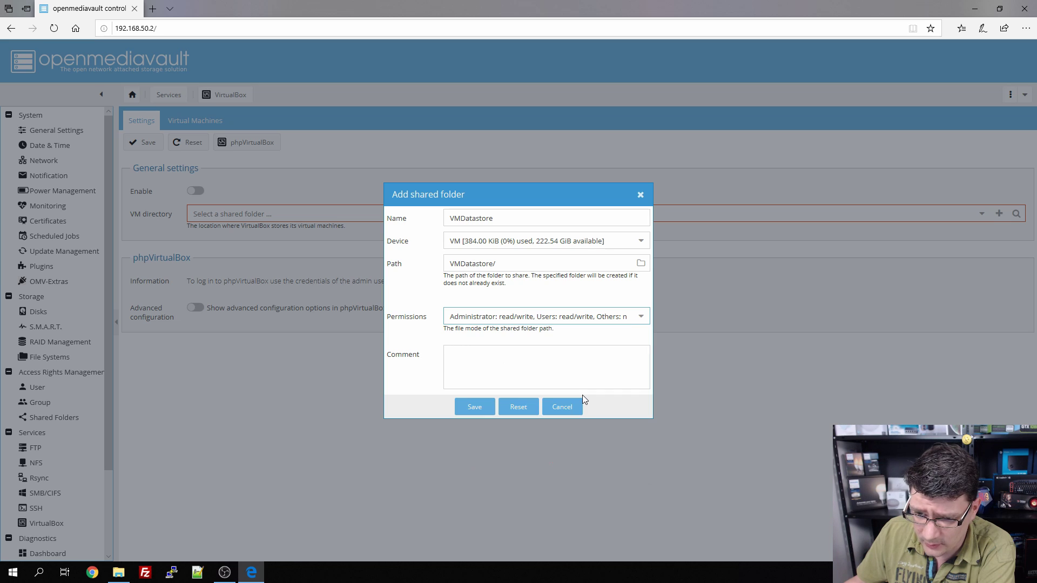
click(641, 318)
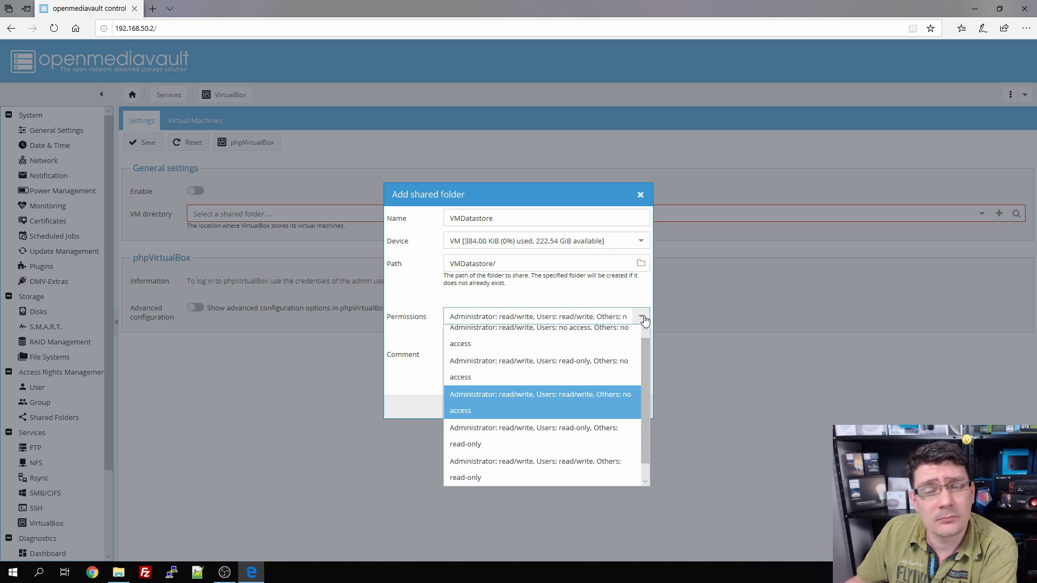
click(643, 319)
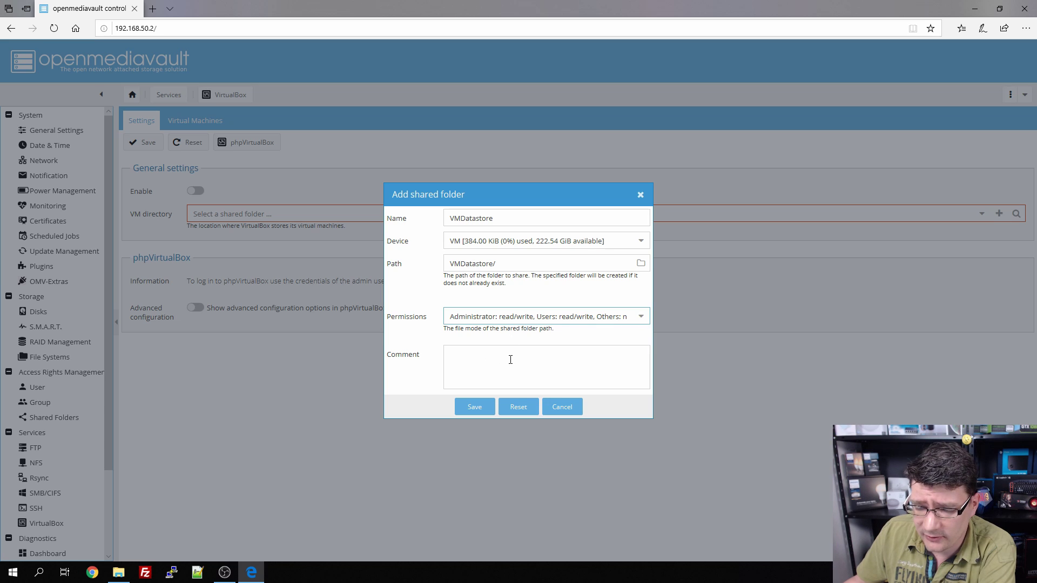
click(469, 407)
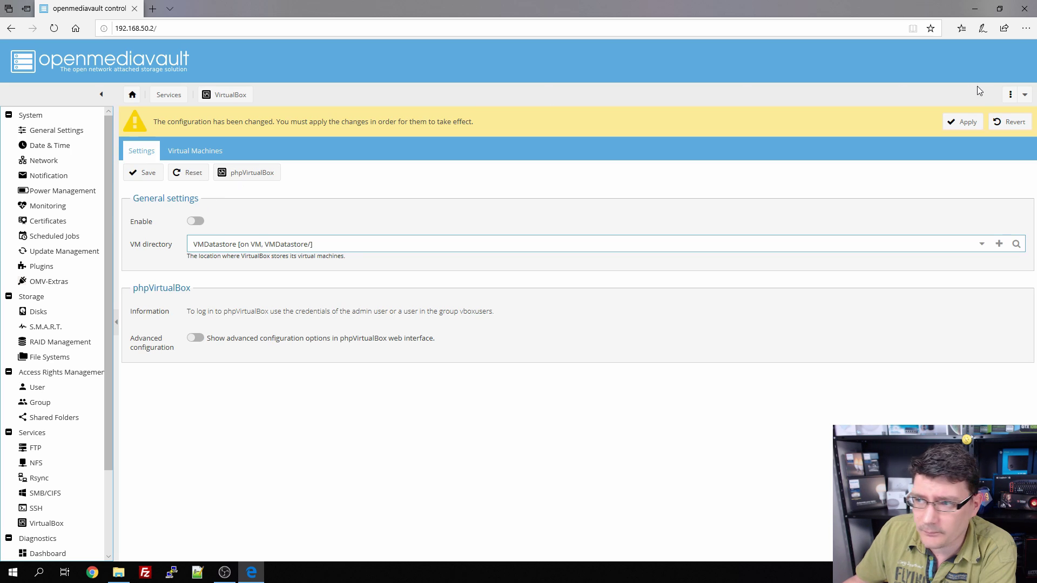
click(964, 121)
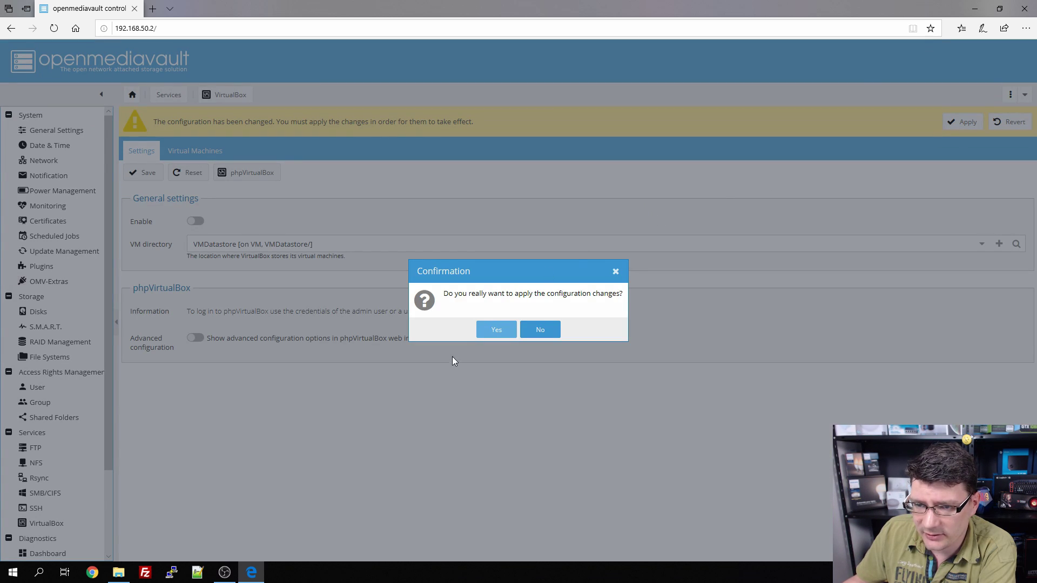
Step: Confirm the pending changes, then enable VirtualBox with advanced configuration on and save
click(495, 330)
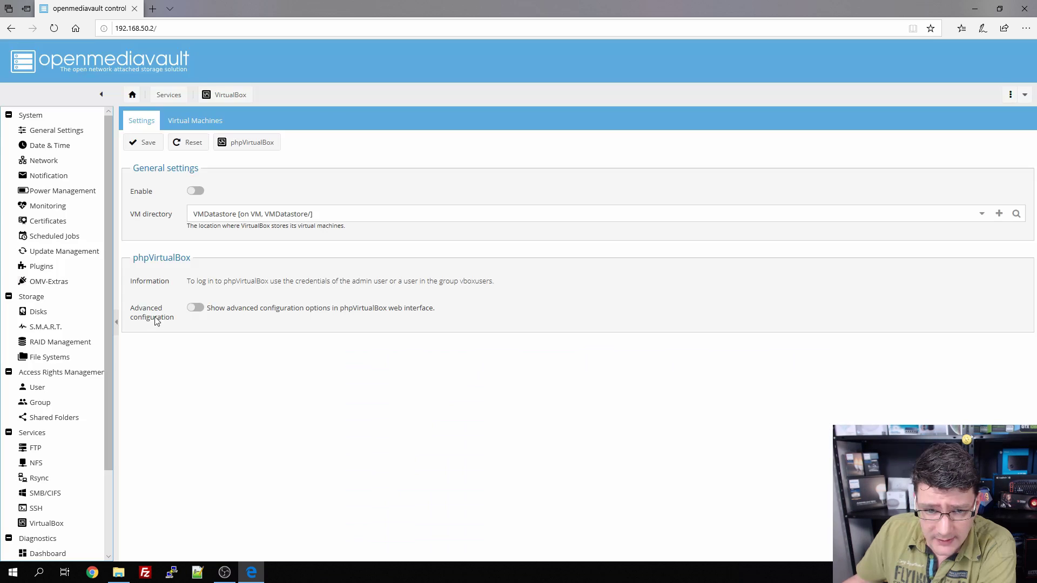
click(197, 309)
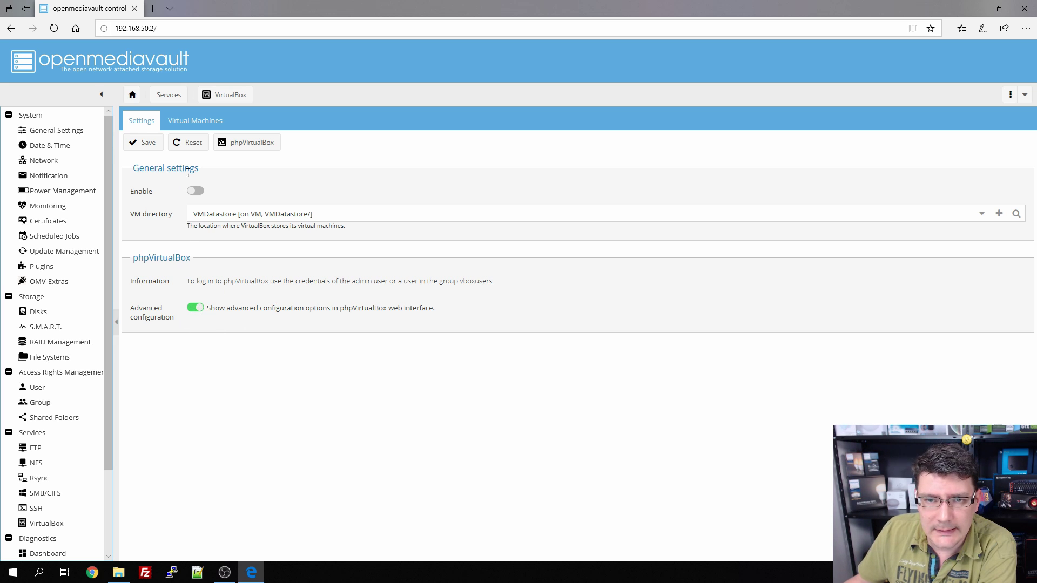
click(195, 189)
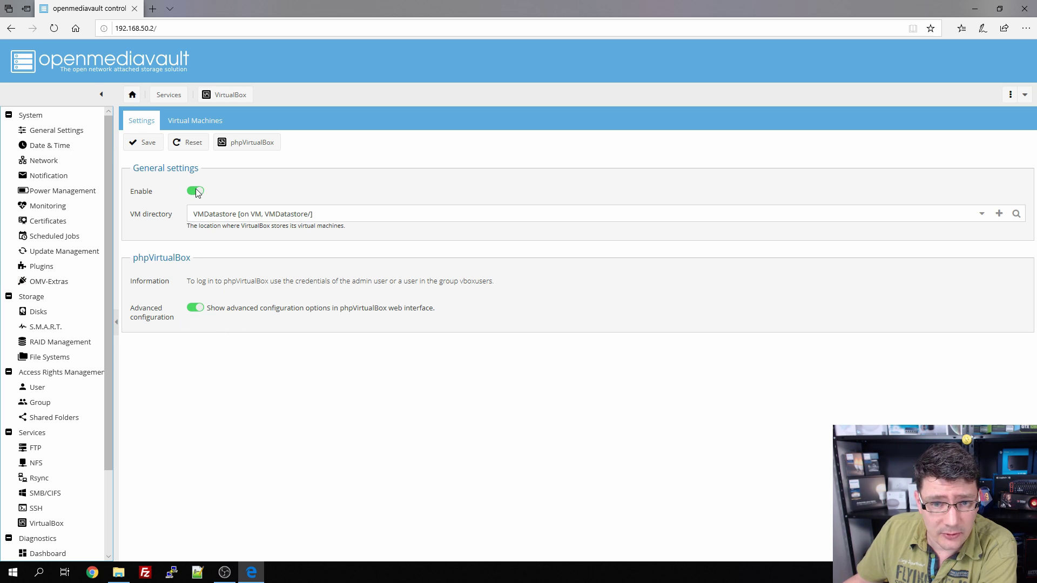
click(149, 143)
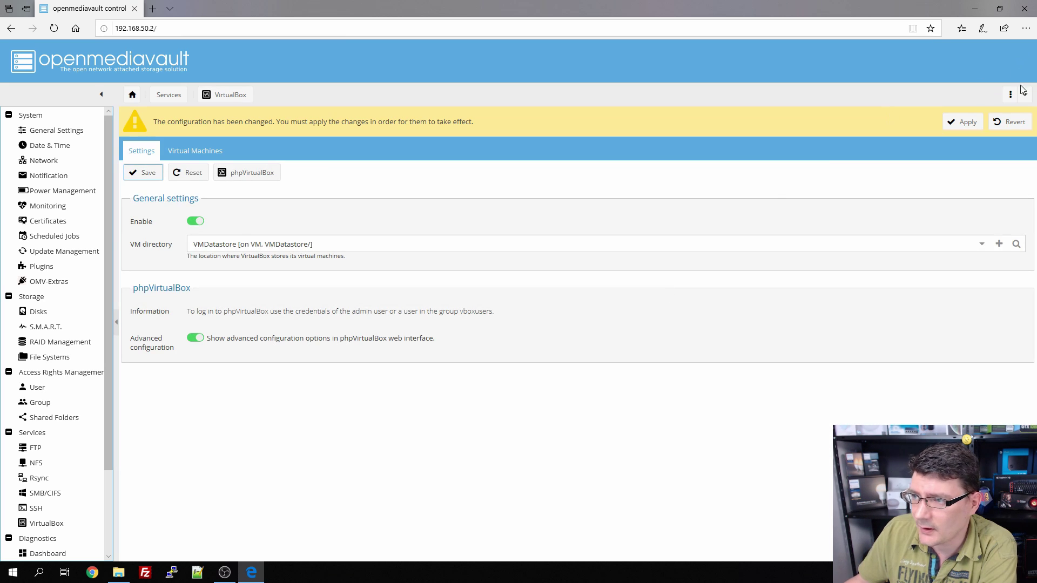
Step: Apply the saved VirtualBox configuration and verify the Virtual Machines list is empty
click(962, 124)
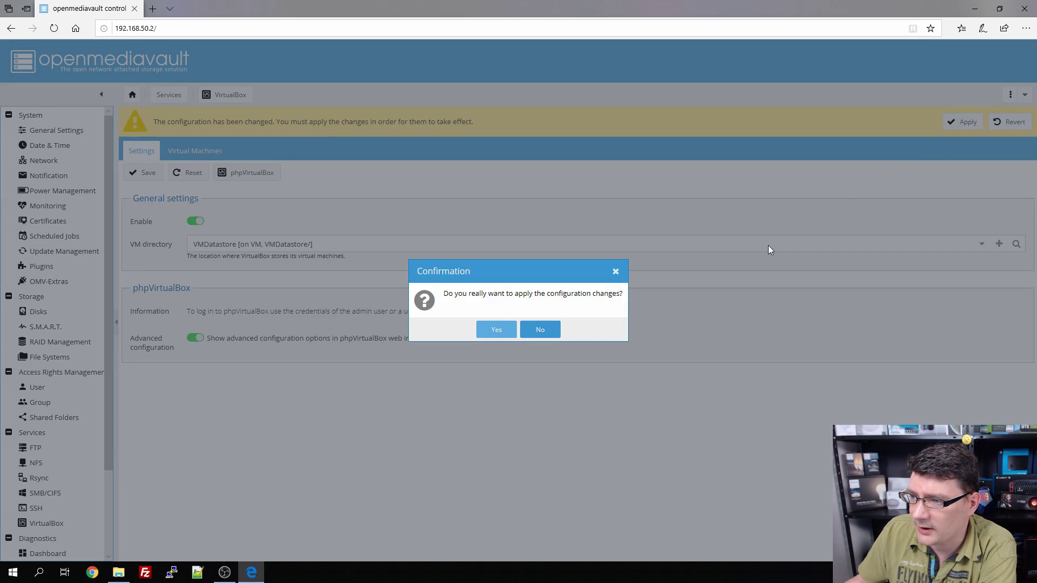
click(495, 331)
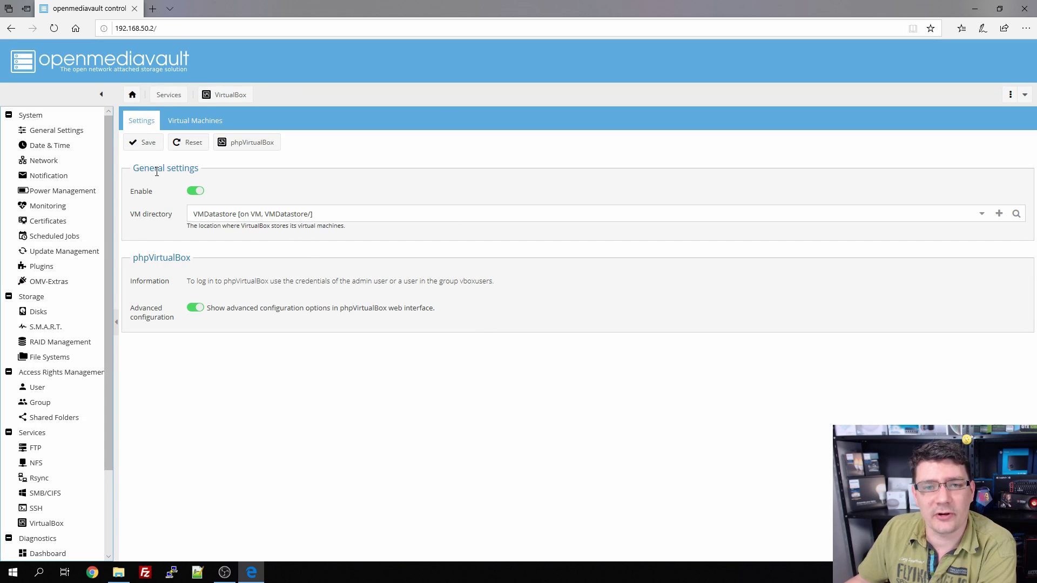
click(194, 120)
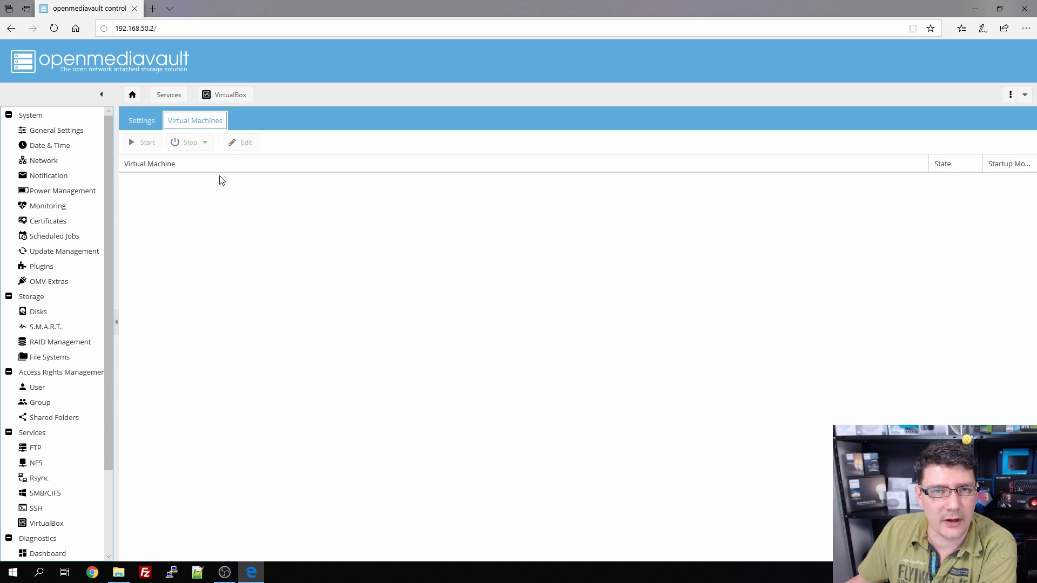
click(152, 125)
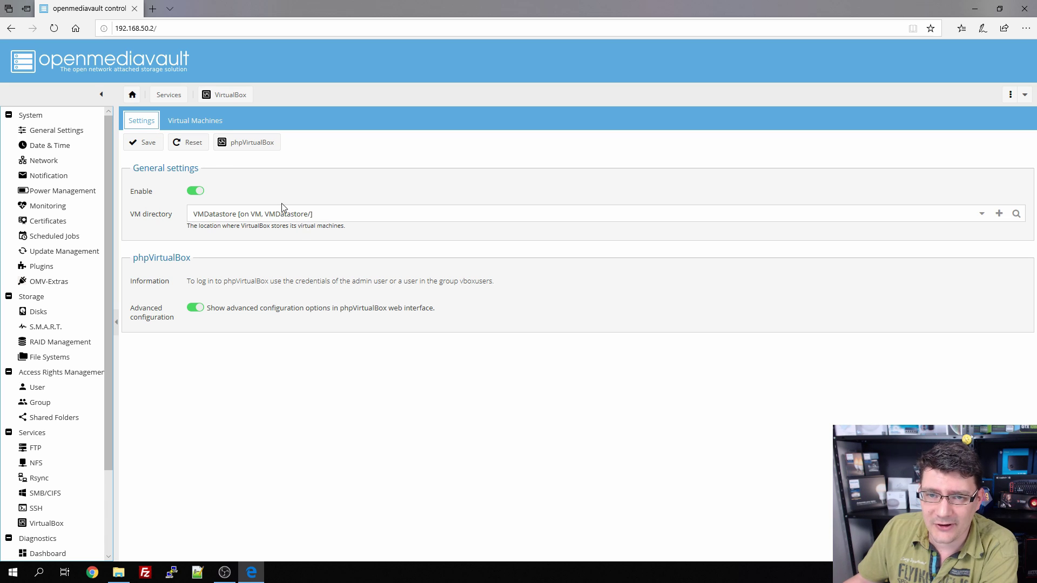
Step: Log in to phpVirtualBox with the administrator credentials and decline saving the password
click(241, 148)
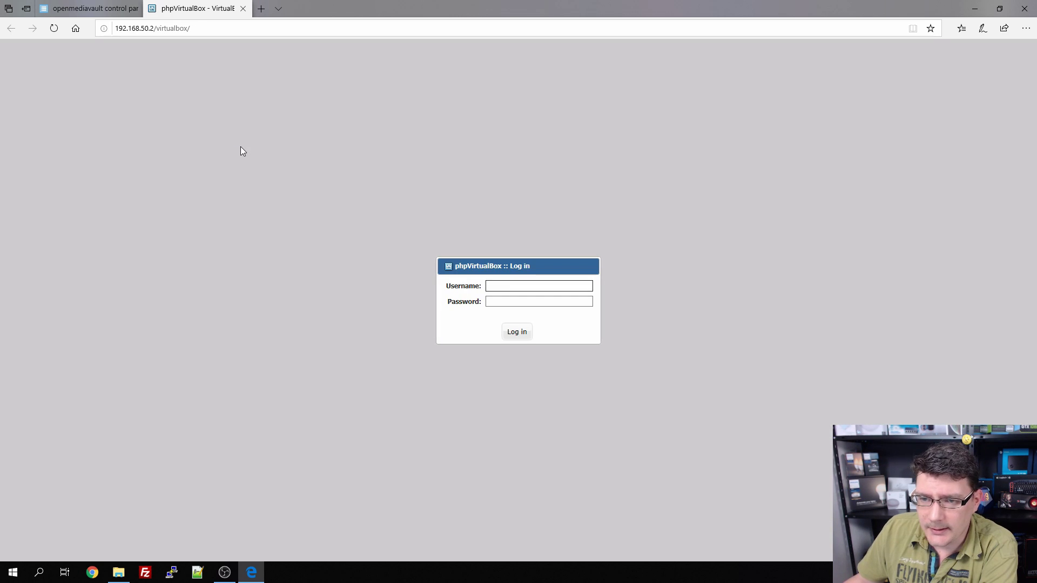
text(admin)
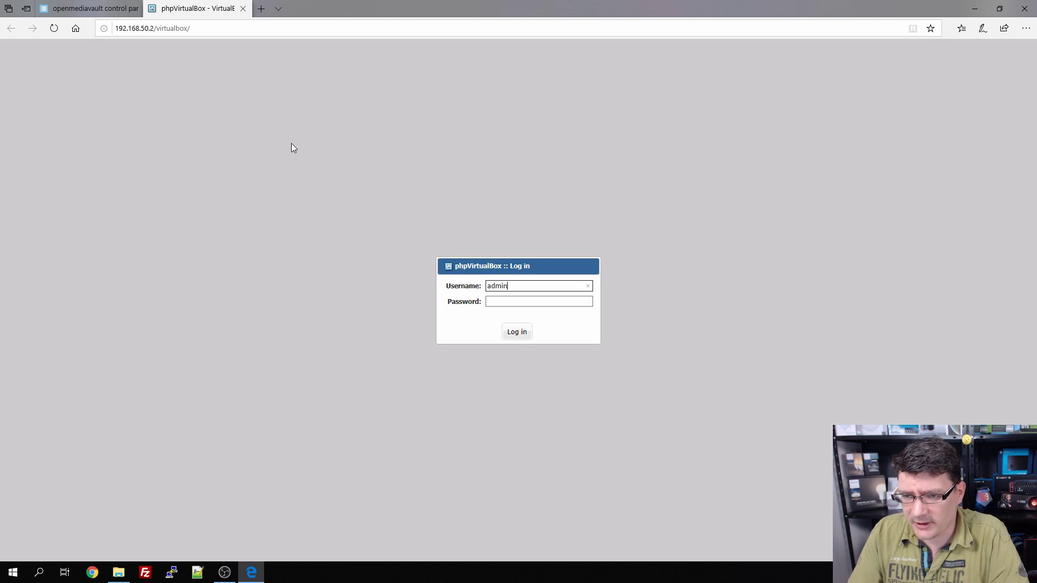
key(Tab)
text(*******)
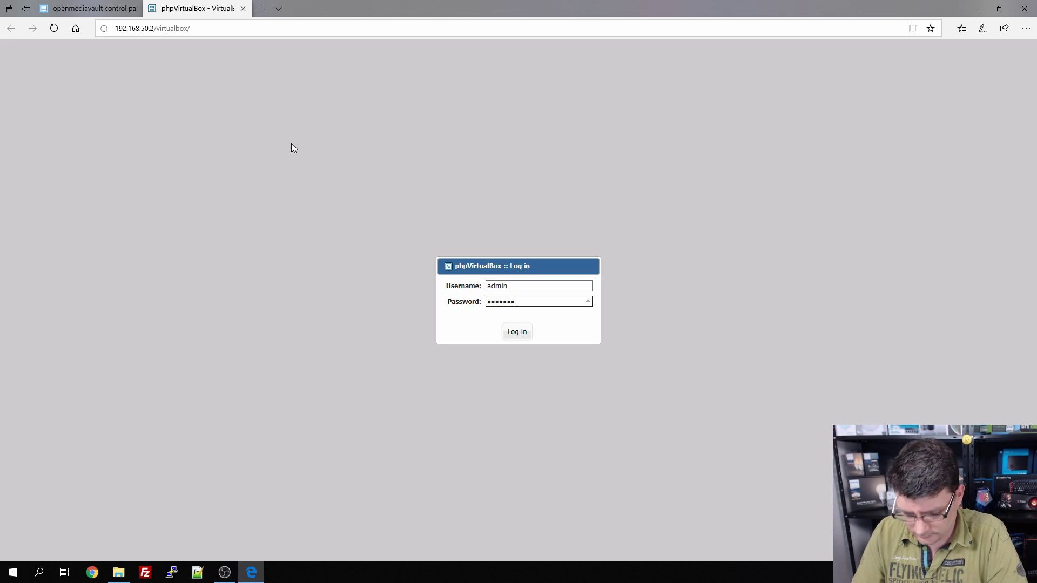
text(*)
key(Return)
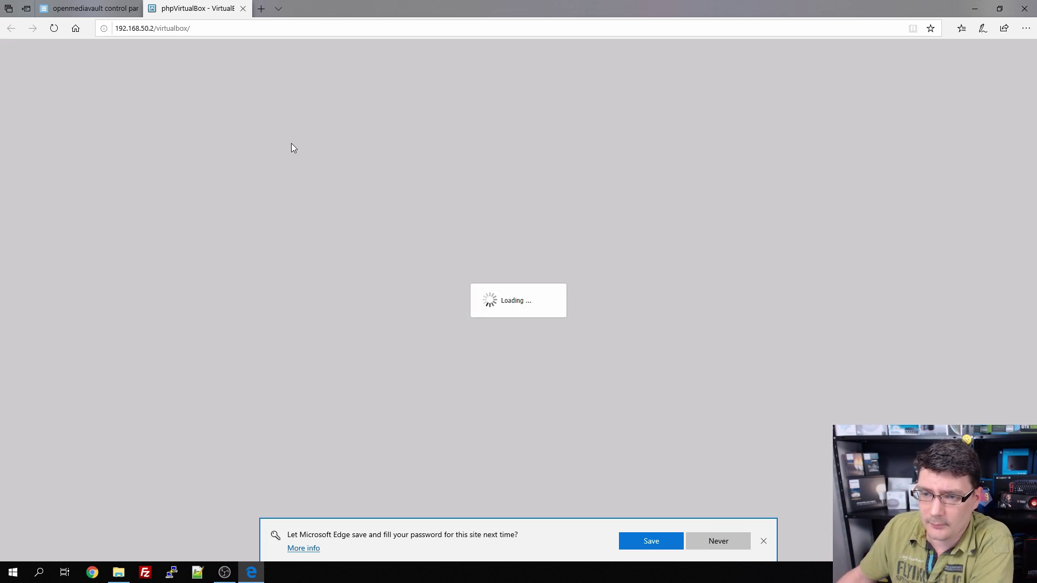
click(765, 541)
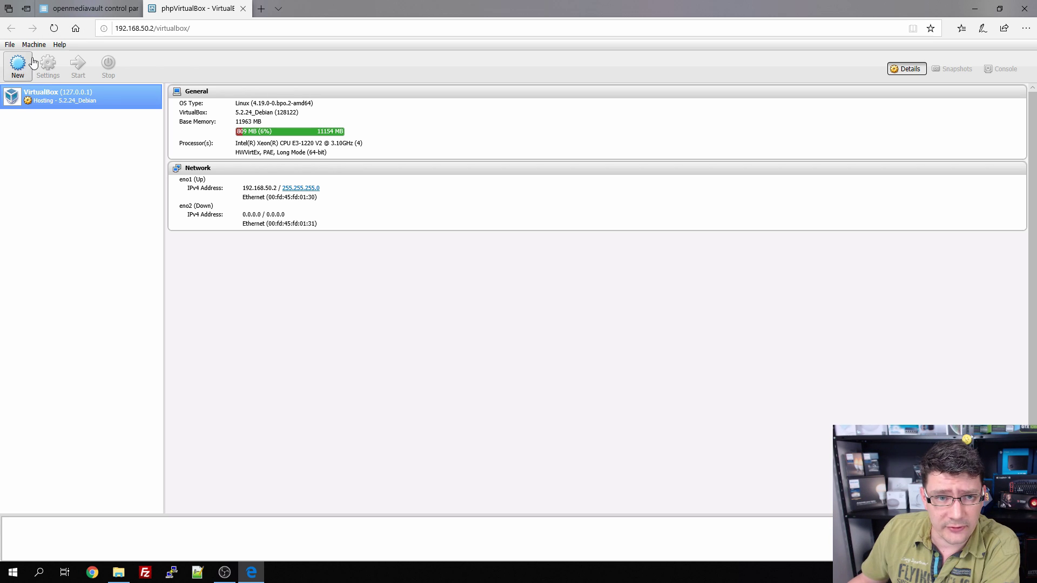
Step: Start a new VM named Windows 10 x64, type Microsoft Windows, version Windows 10 (64-bit)
click(22, 73)
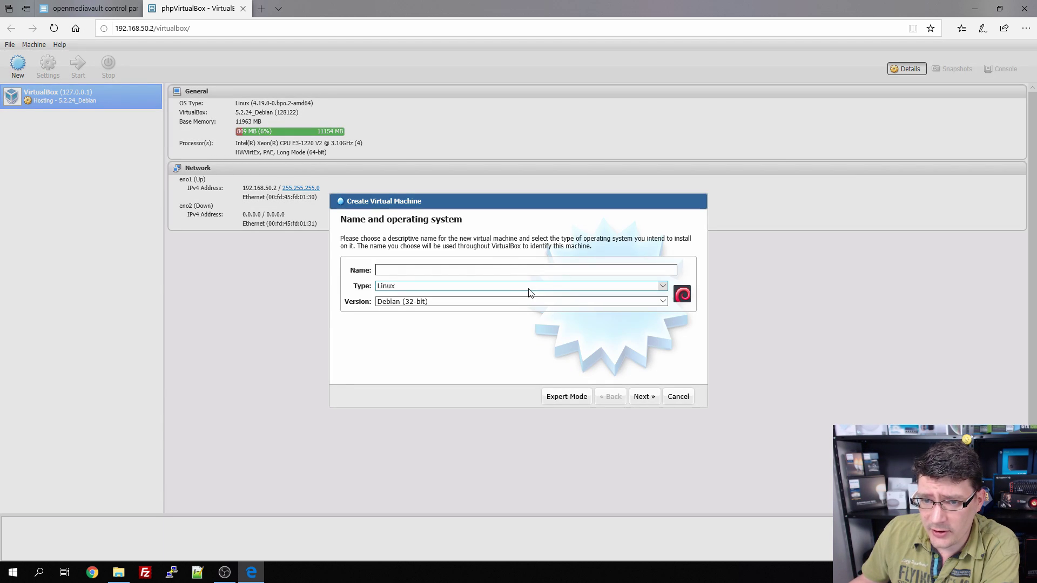
text(Windows 10 x64)
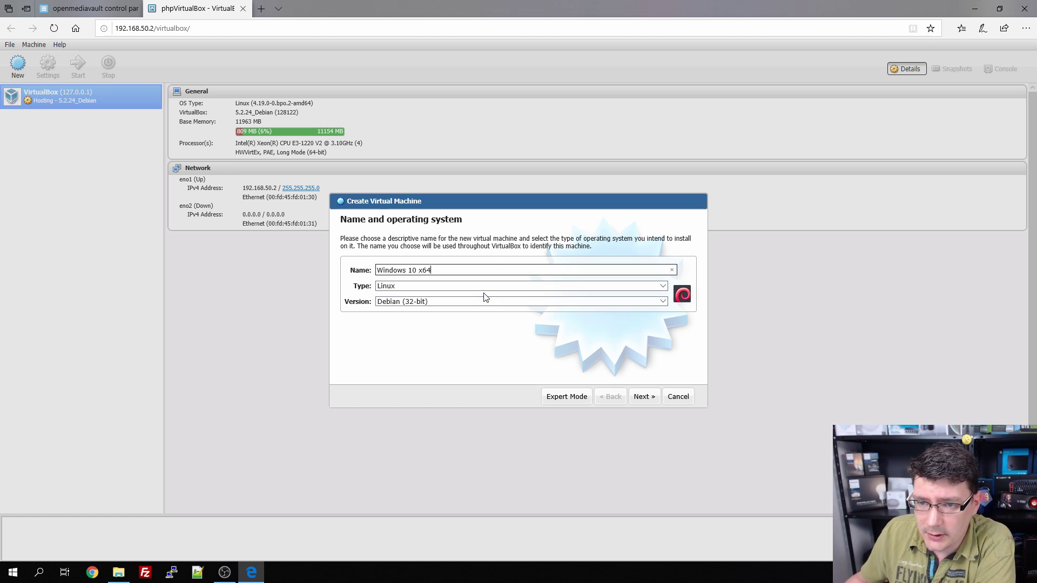
click(476, 286)
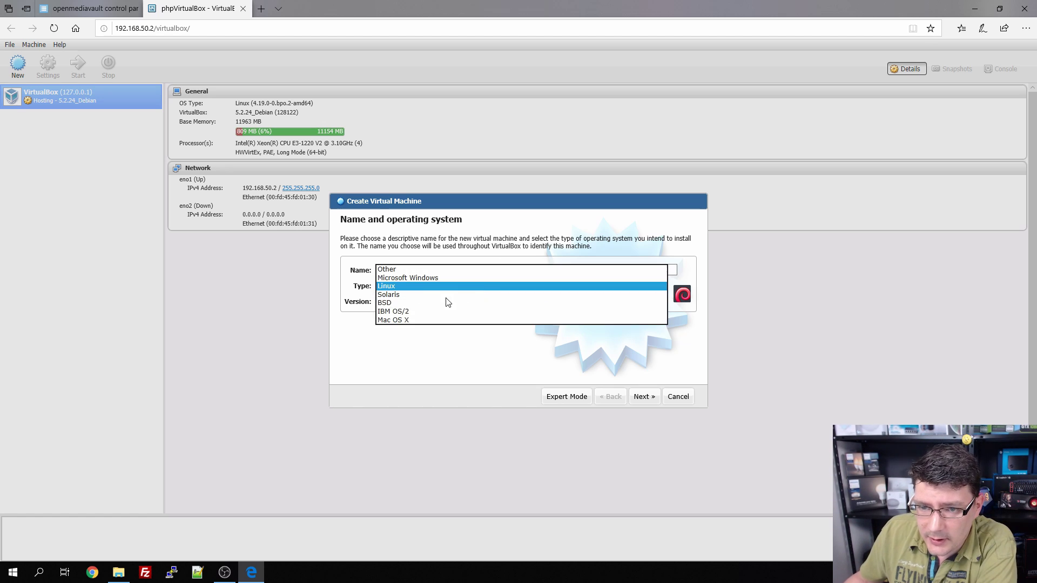
key(Up)
key(Return)
click(431, 301)
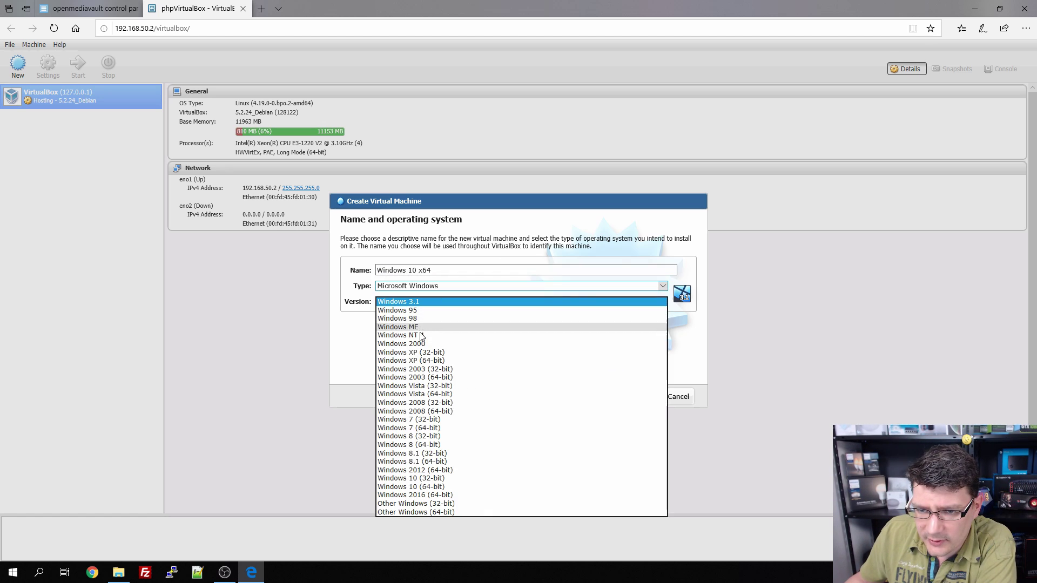
click(441, 487)
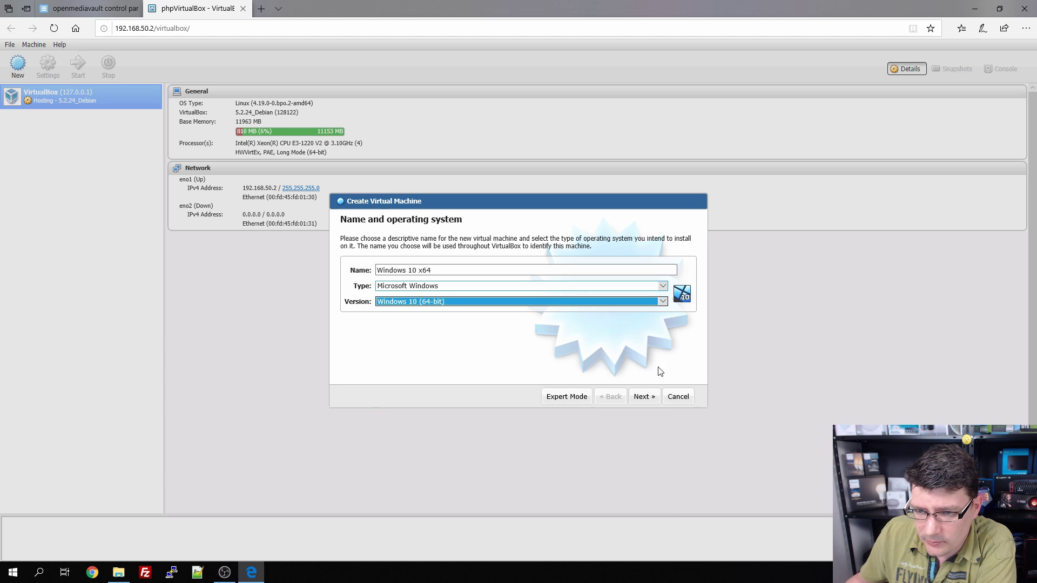
Step: Give the VM 4096 MB of memory and proceed to the hard disk step
click(643, 397)
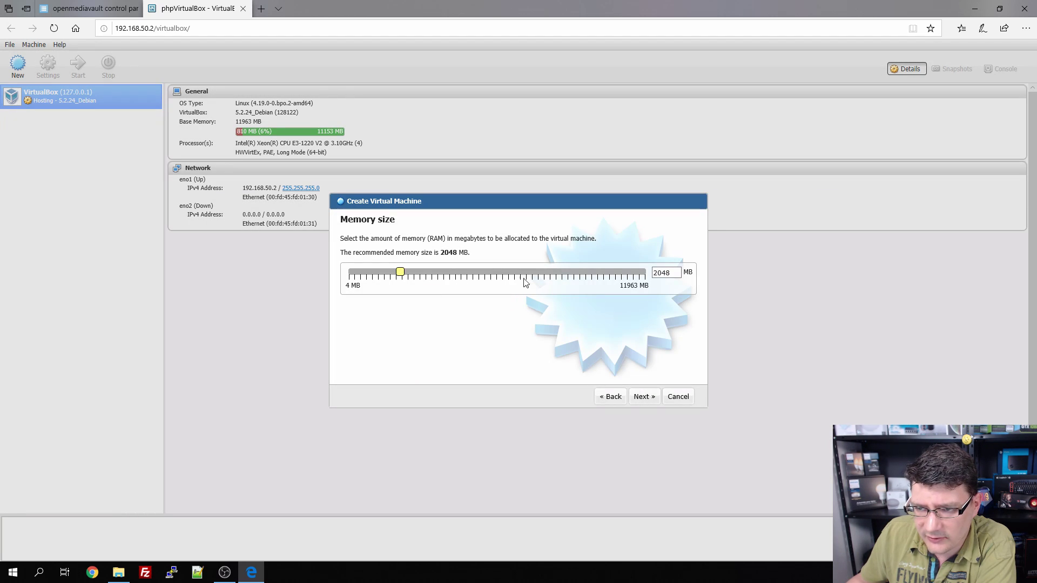
text(4096)
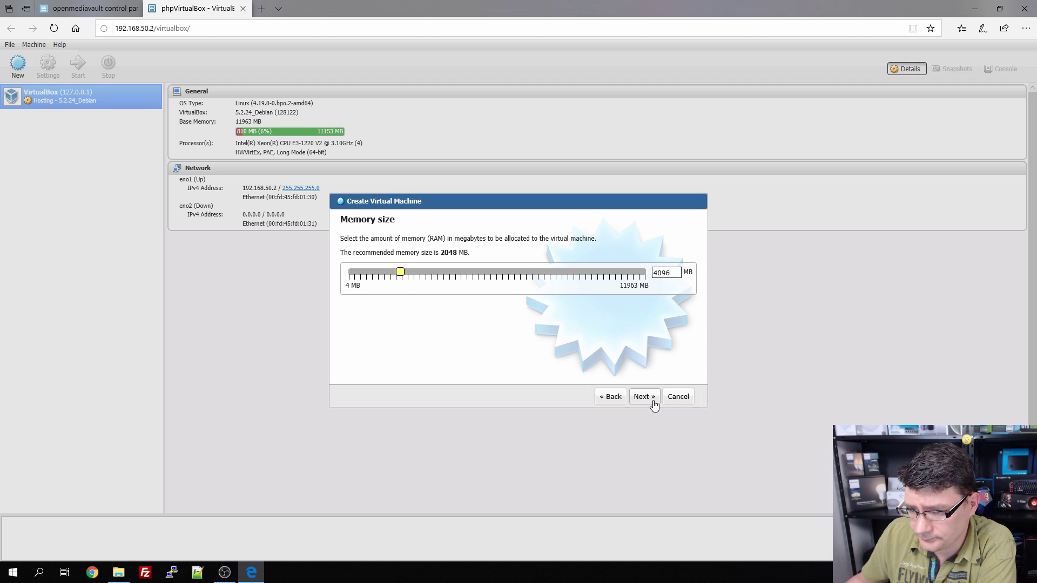
click(654, 401)
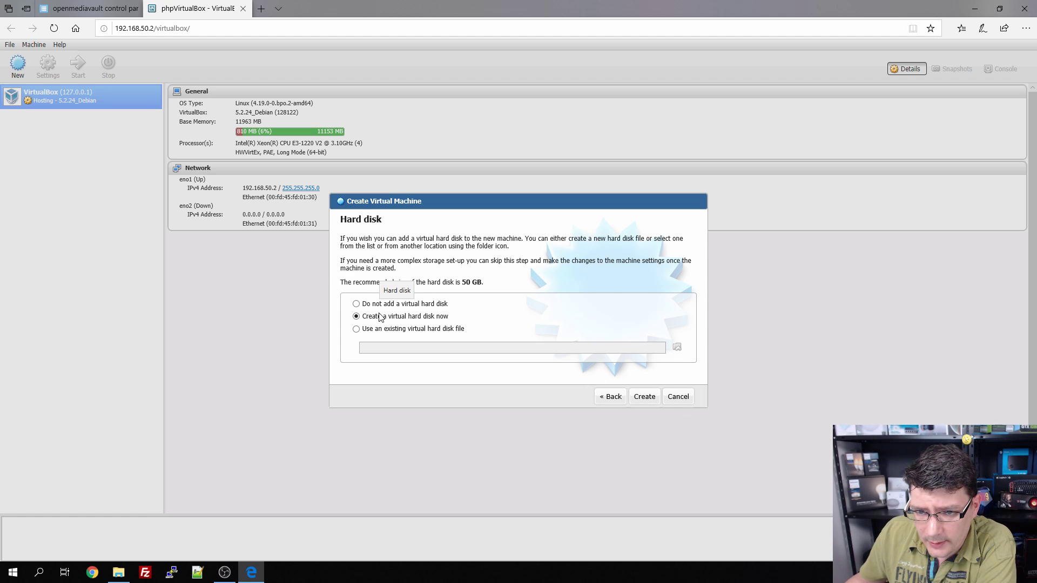
Step: Create a new fixed-size virtual hard disk with the default file type
click(652, 398)
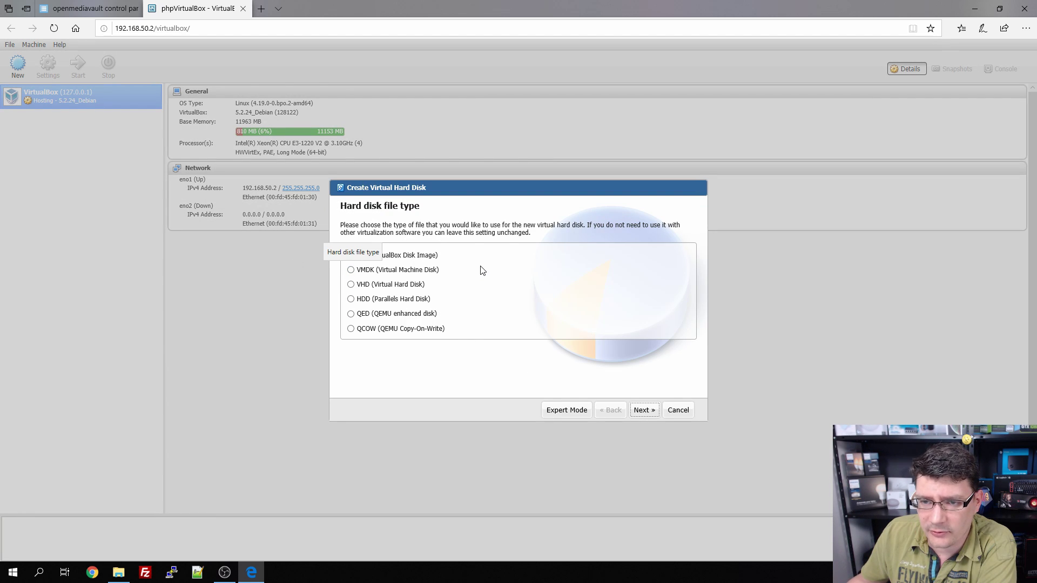
click(649, 413)
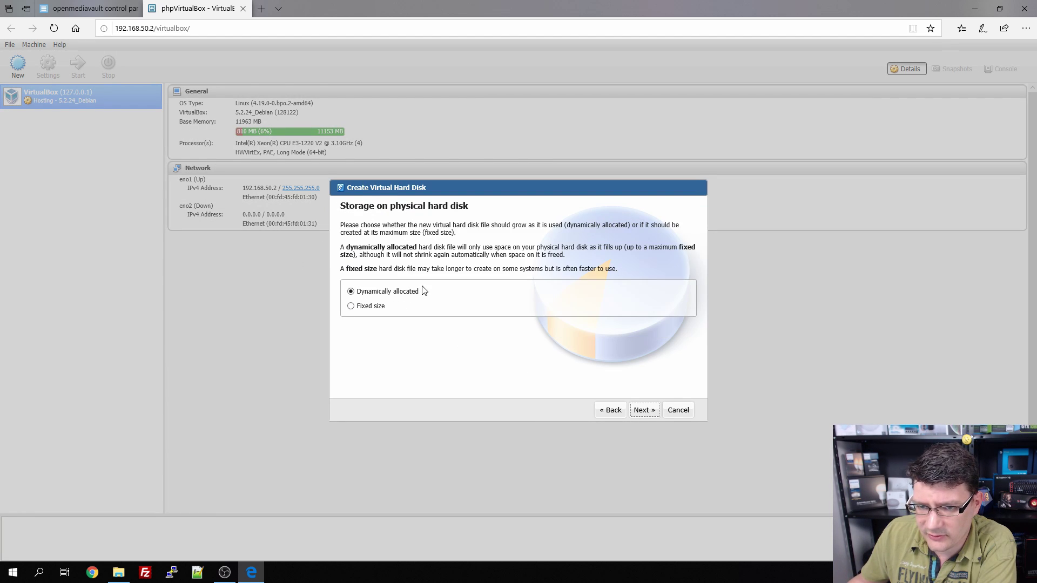
click(353, 309)
click(648, 414)
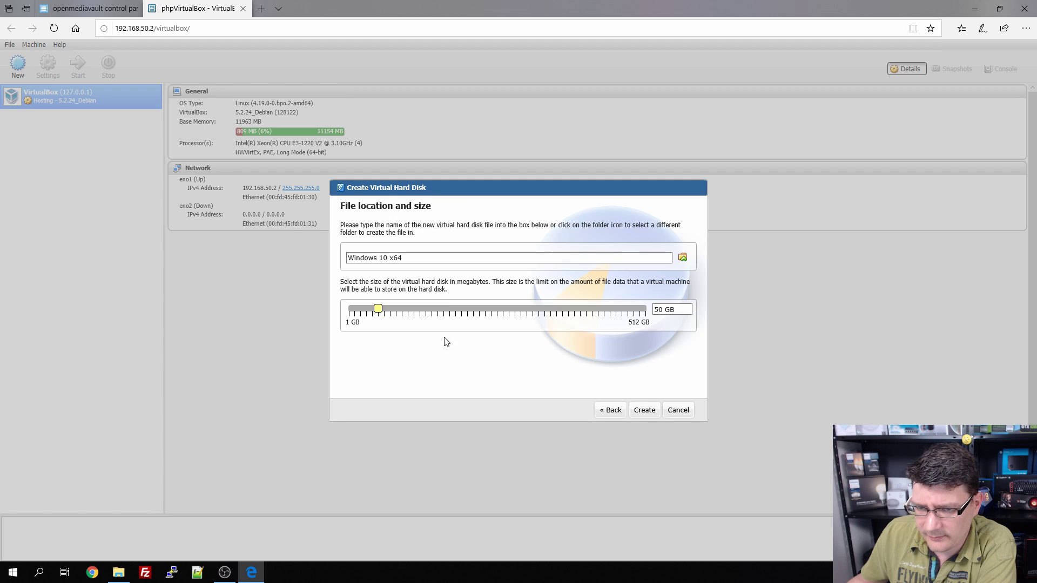
Step: Set the Windows 10 x64.vdi disk size to 90 GB and create the machine
double_click(662, 308)
text(90)
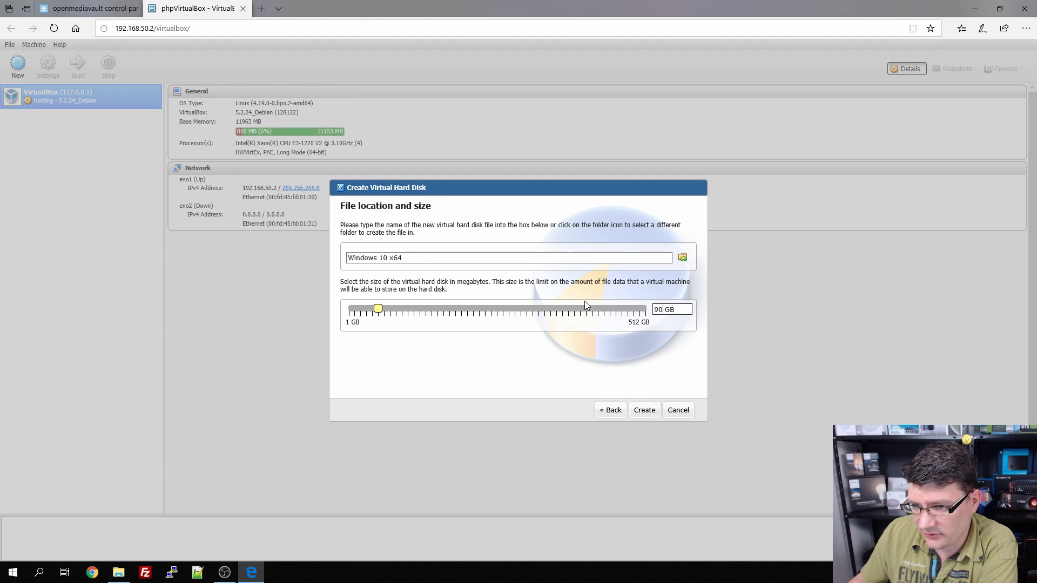
click(443, 259)
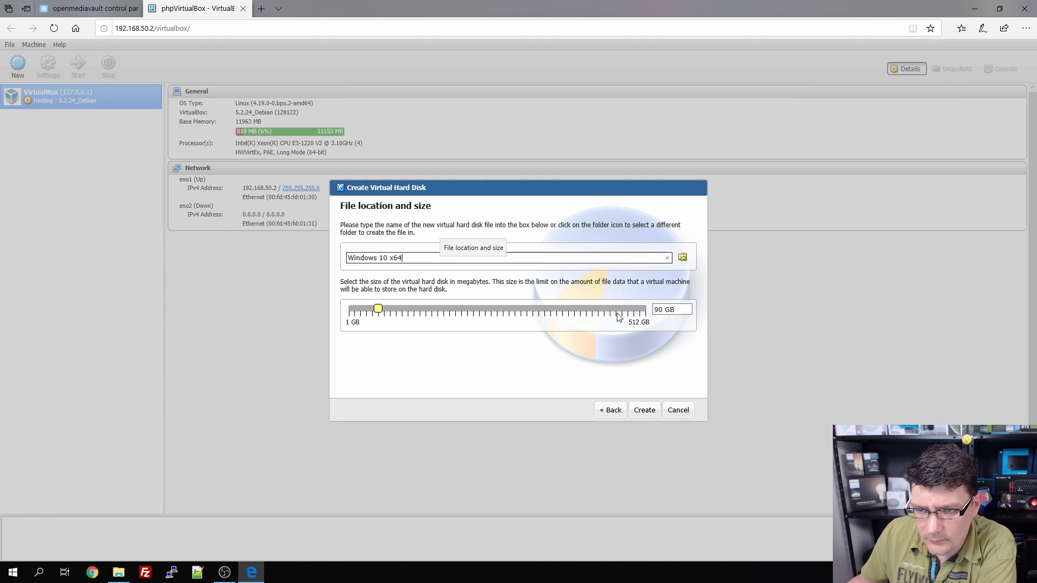
click(690, 309)
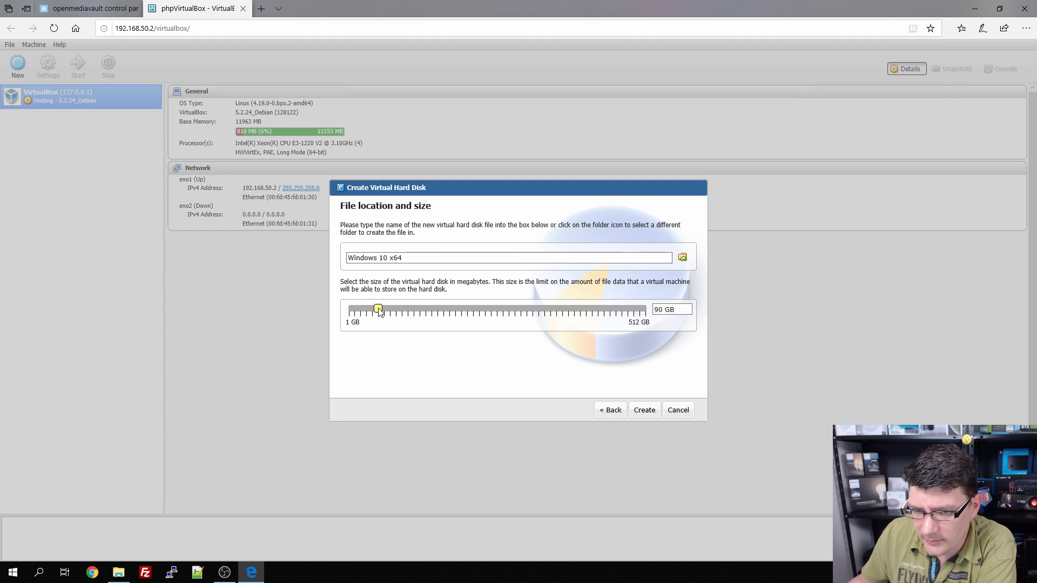
drag(380, 312, 402, 315)
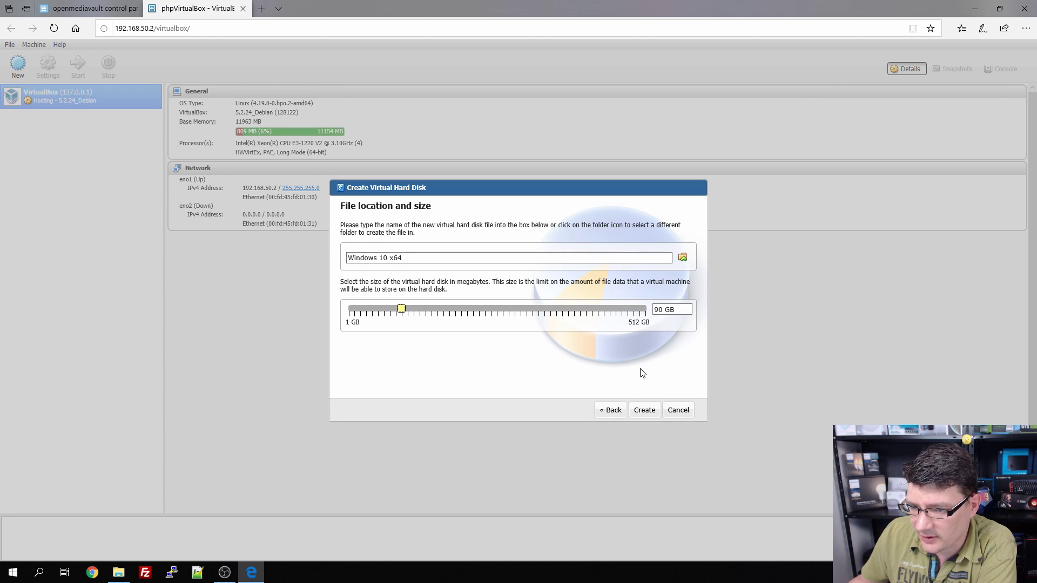
click(645, 411)
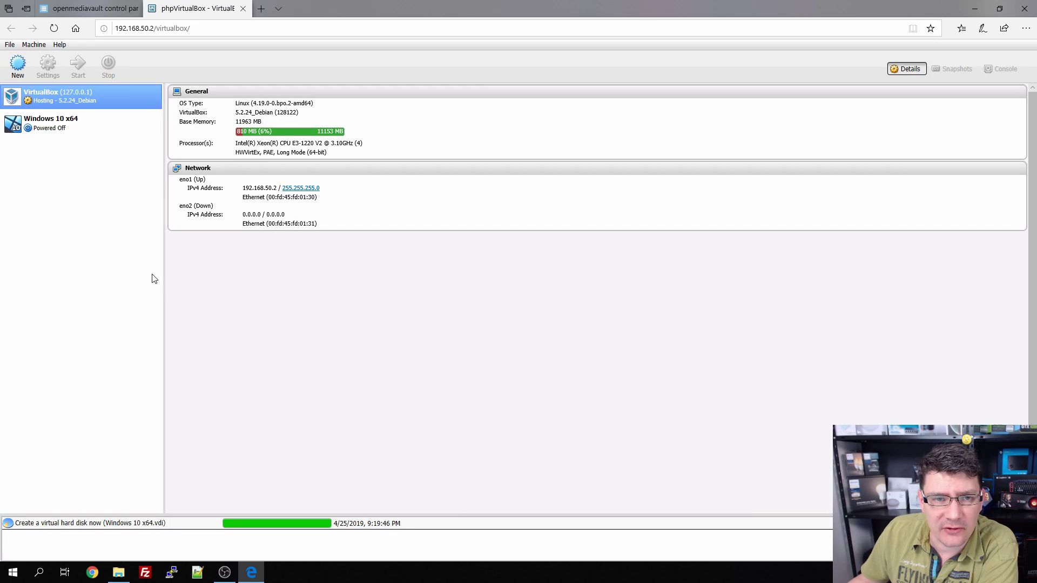
Step: Open the Windows 10 x64 settings and review General's Advanced, Description and Input (PS/2 keyboard and mouse) tabs
click(57, 128)
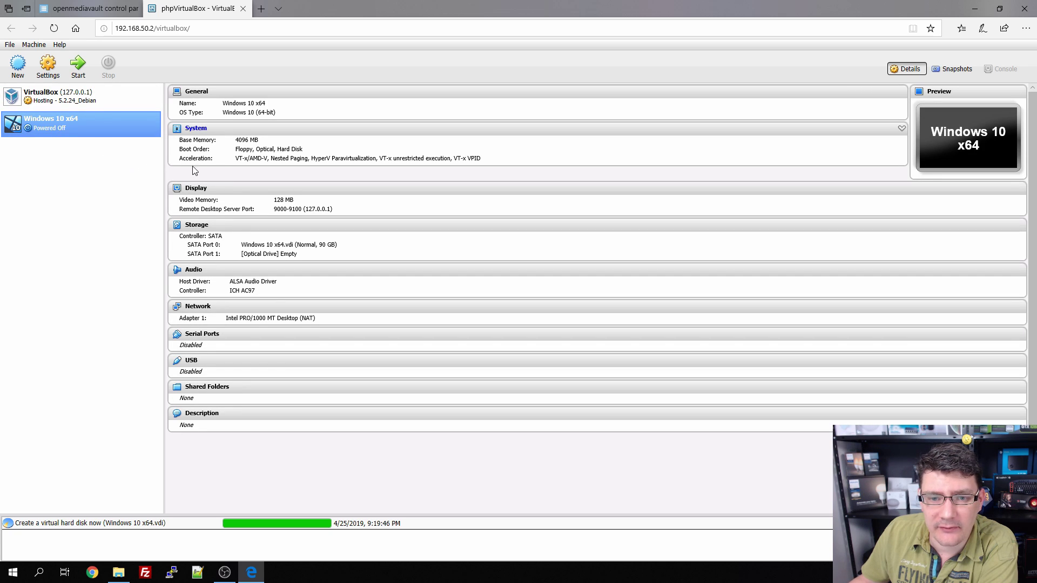
double_click(63, 128)
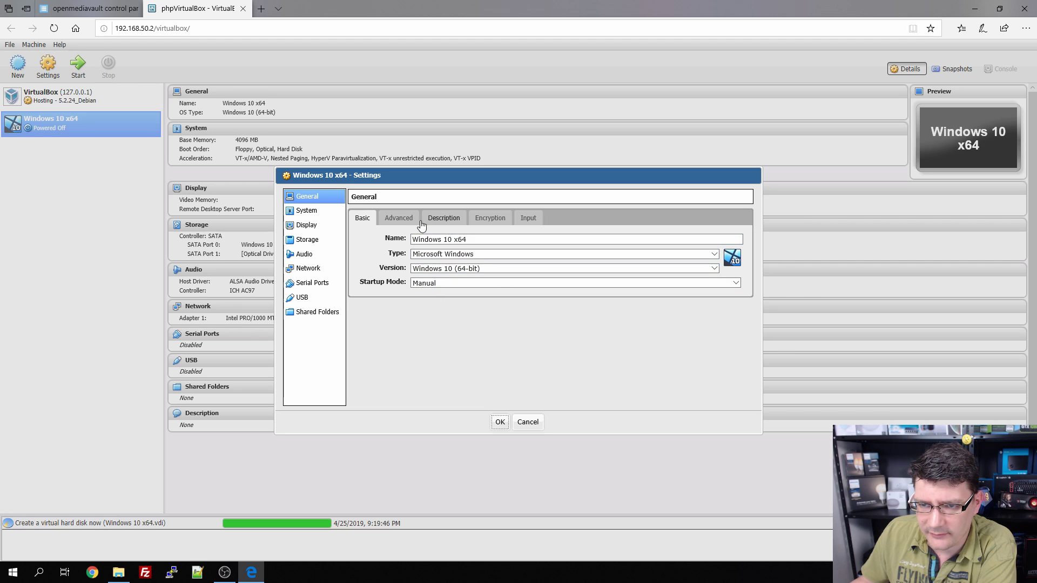
click(398, 219)
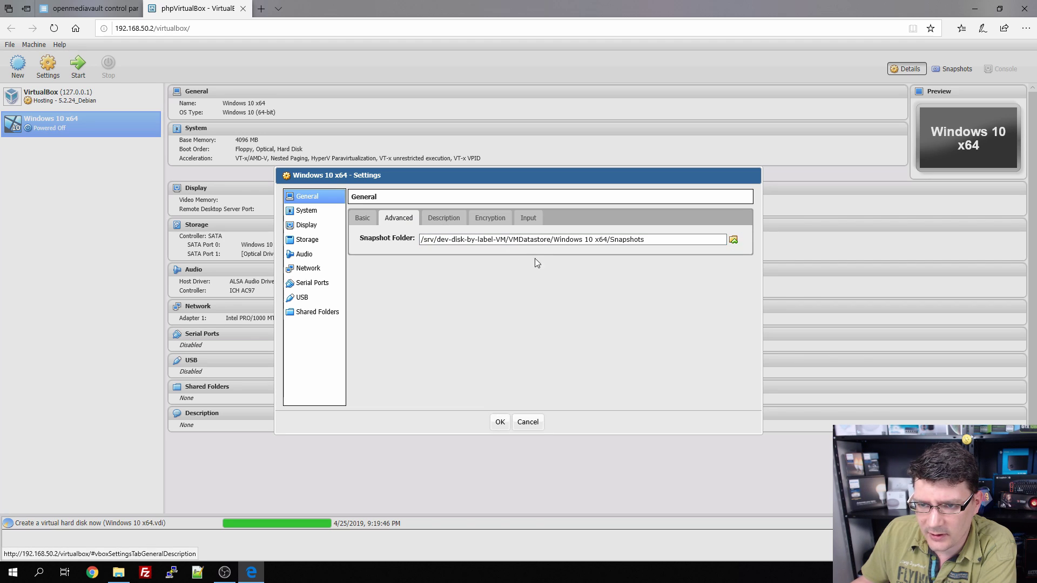
click(651, 240)
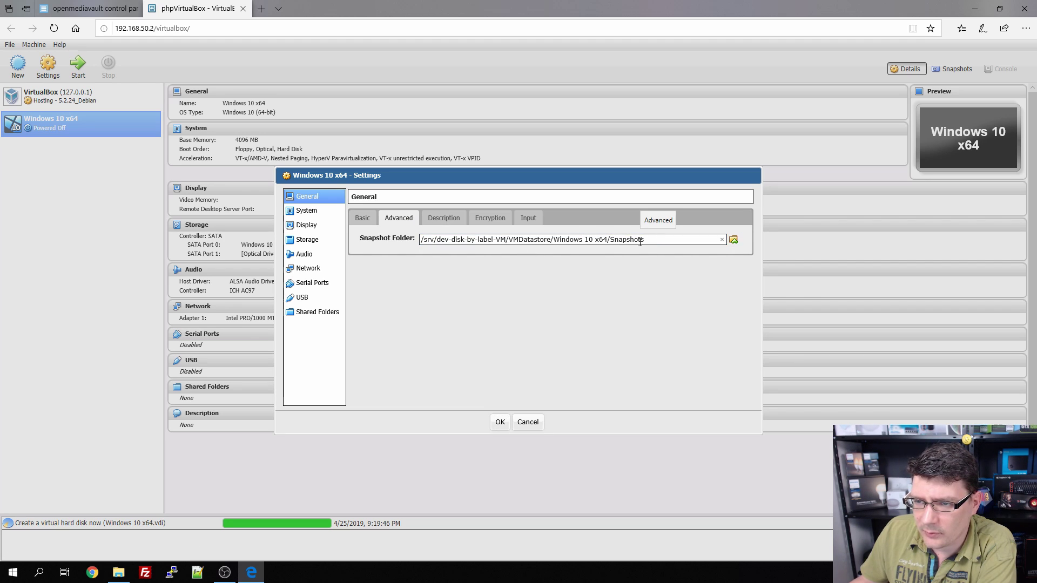
click(443, 219)
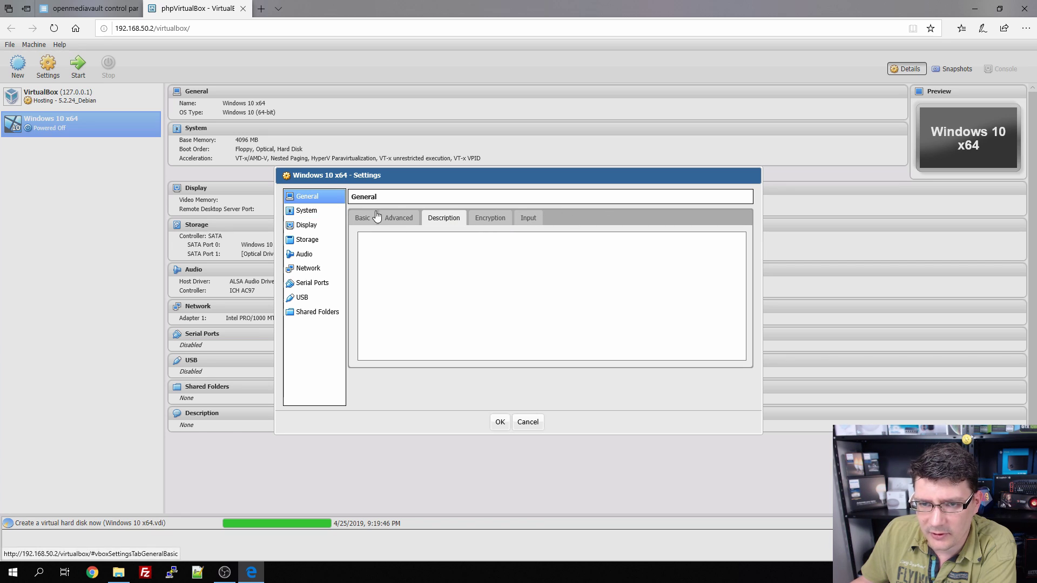
click(524, 221)
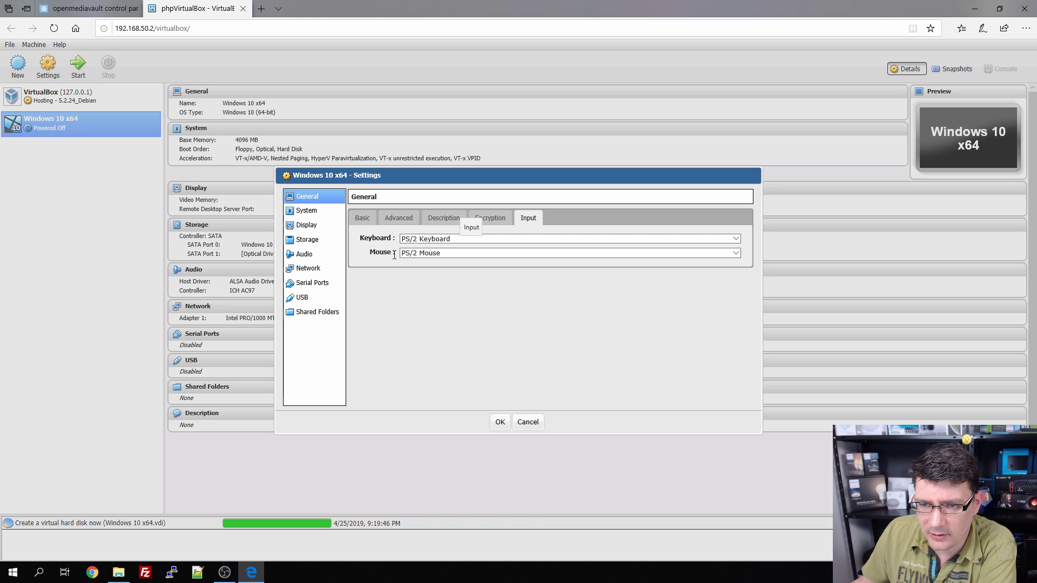
Step: In System > Motherboard, remove Floppy from the boot order and keep the PIIX3 chipset
click(314, 211)
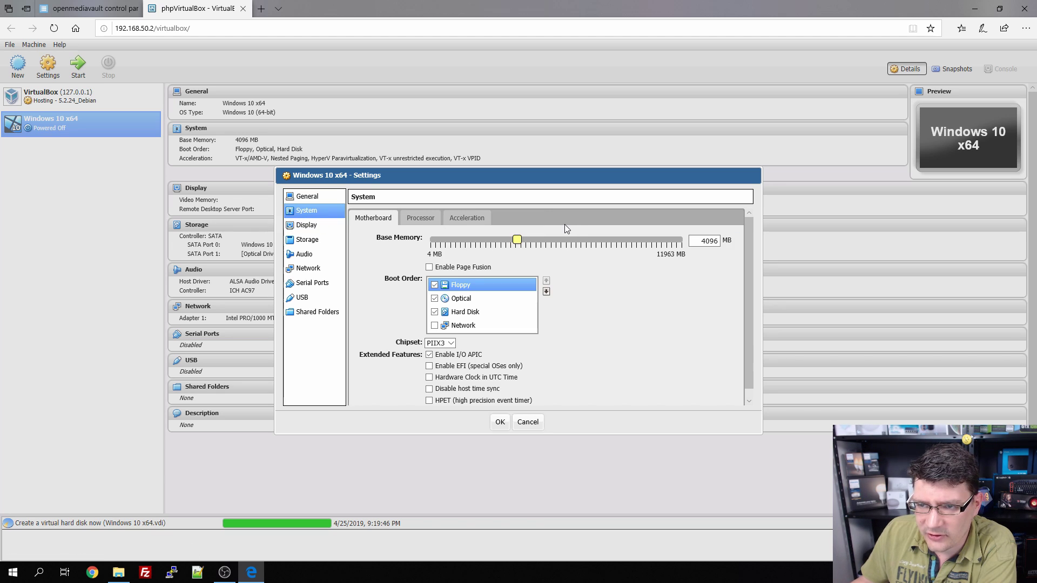
click(435, 286)
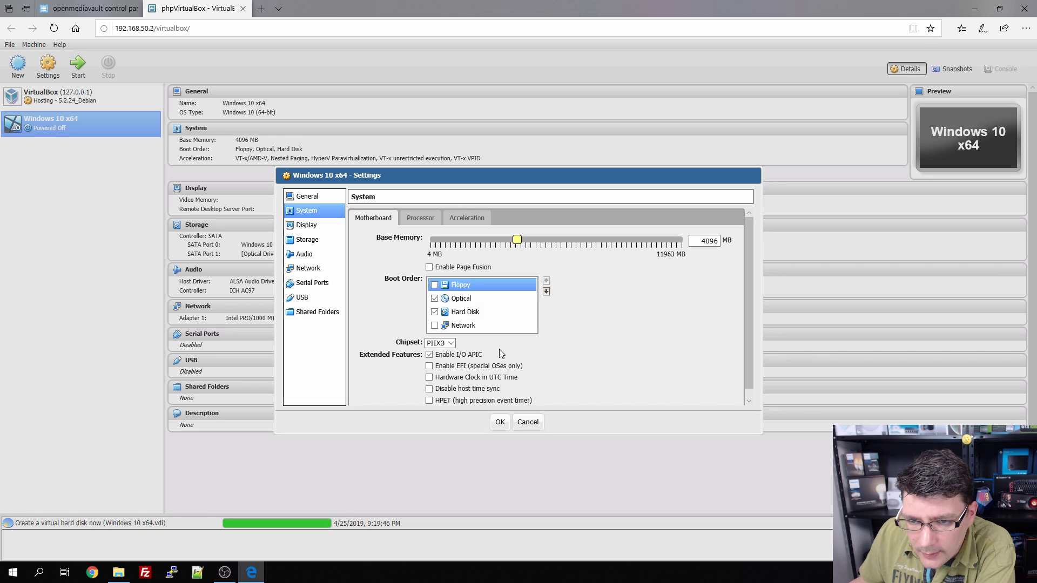
click(451, 343)
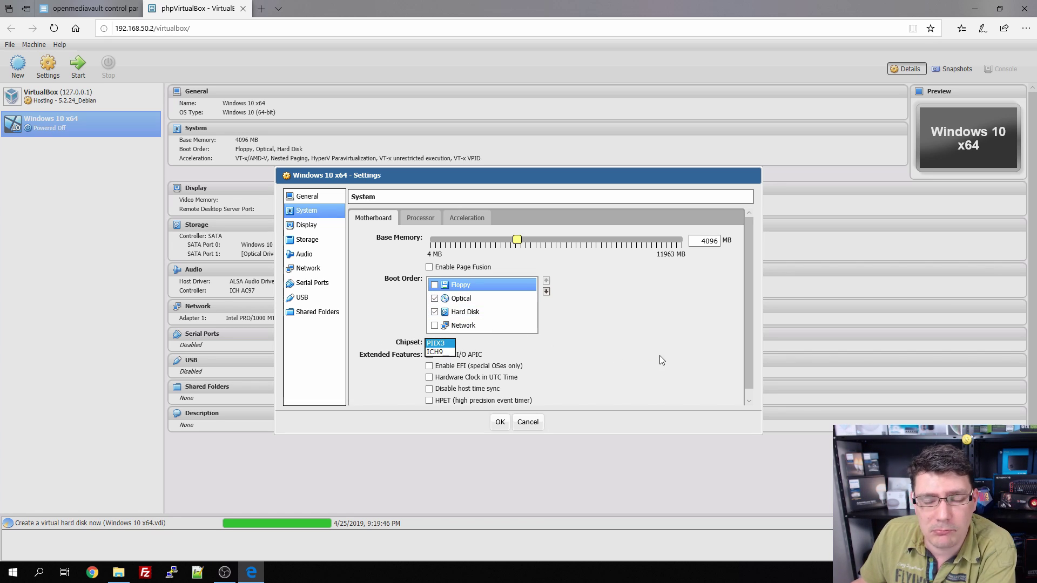
click(646, 341)
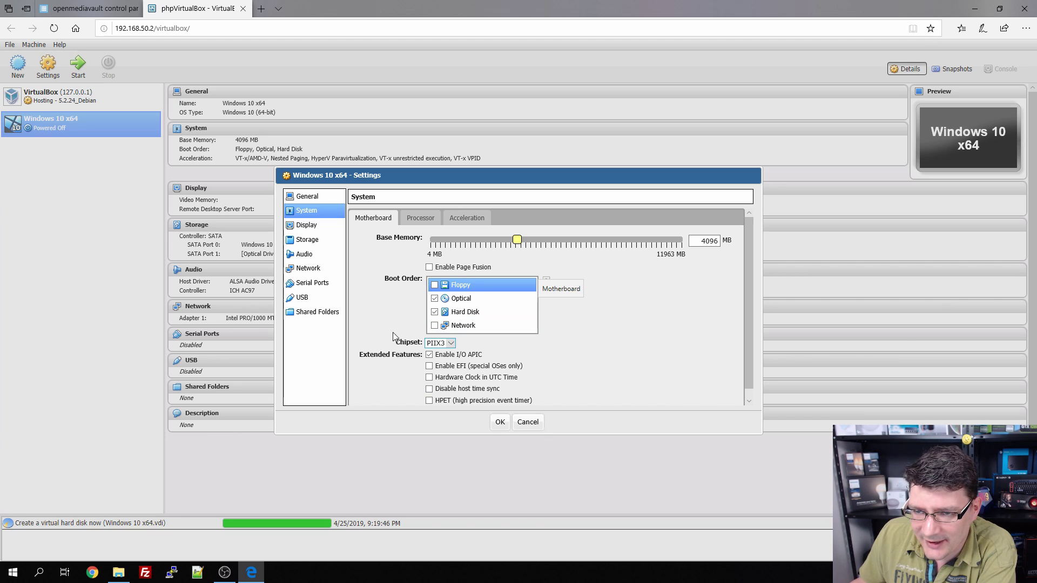
Step: Assign the machine 4 processors and check the Acceleration options
click(421, 221)
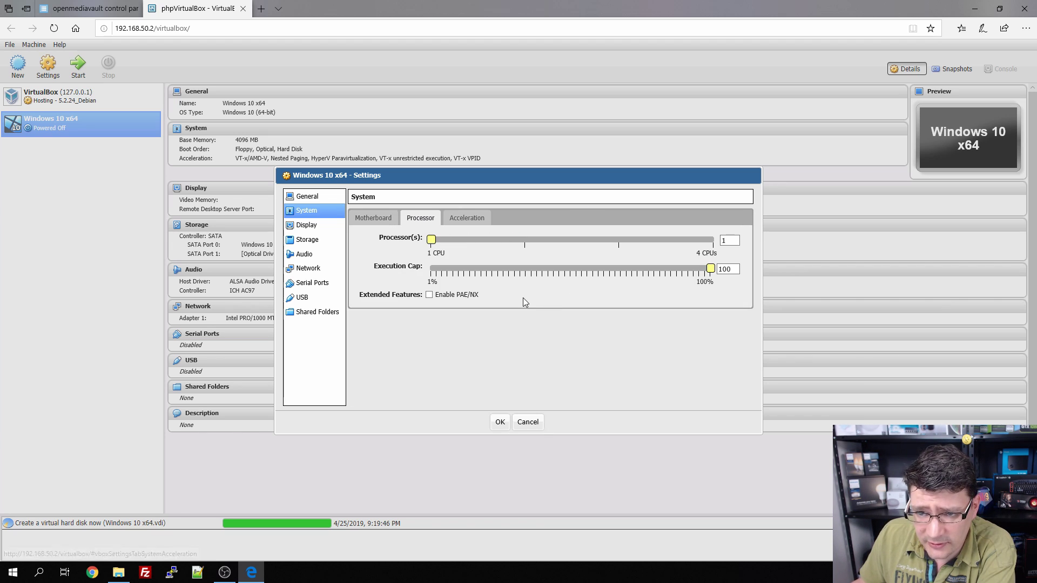
click(712, 241)
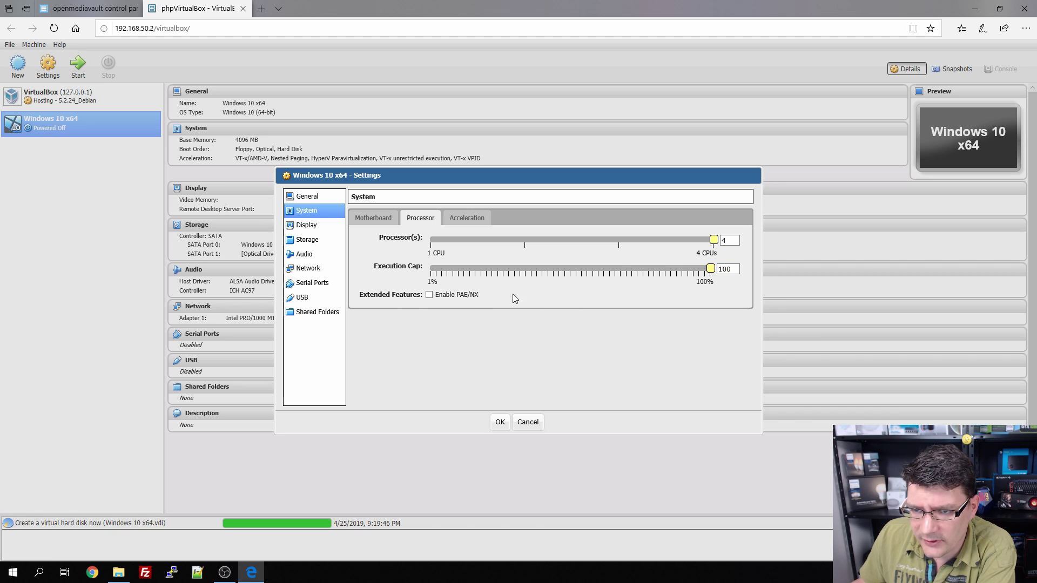
click(469, 217)
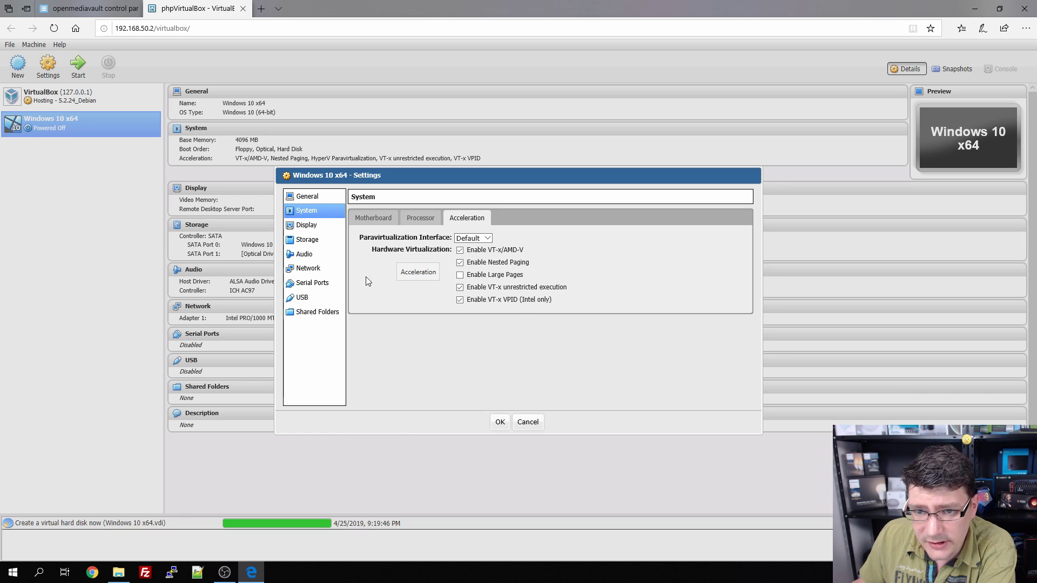
Step: In Display > Remote Display, enter server port 2110 and net address 192.168.50.2, keeping authentication None
click(307, 227)
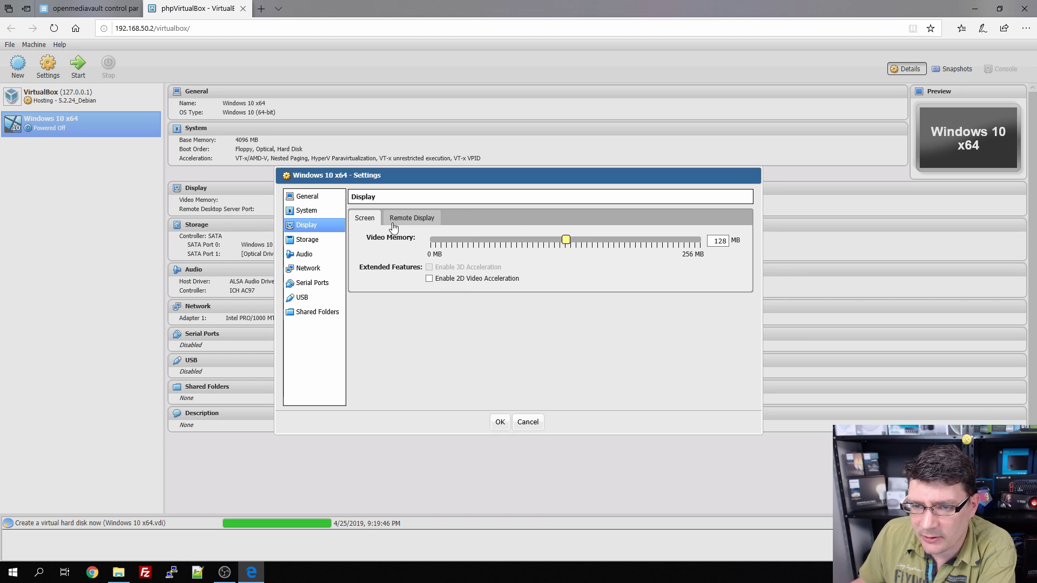
click(411, 220)
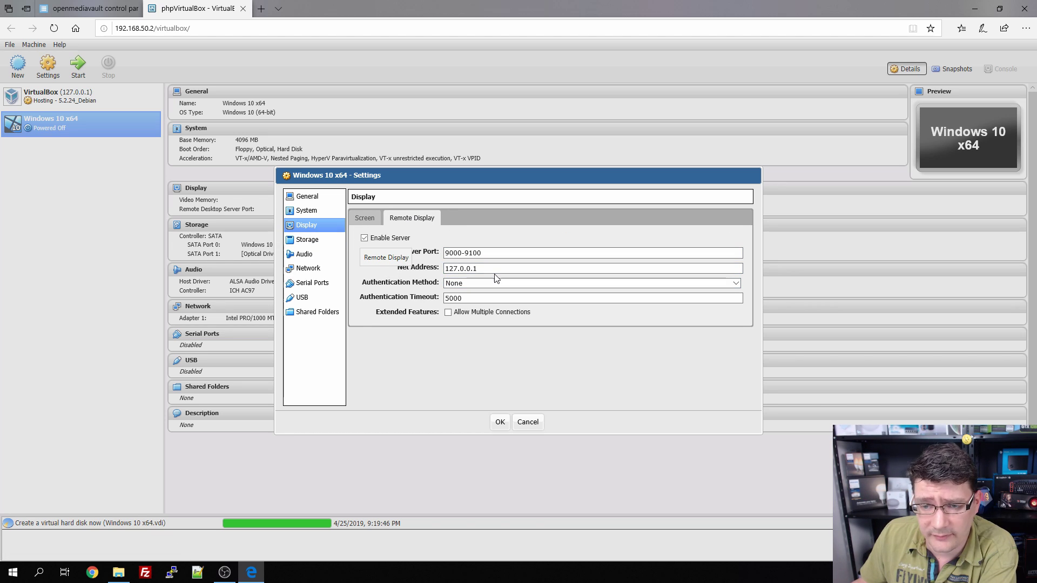
triple_click(518, 253)
text(2110)
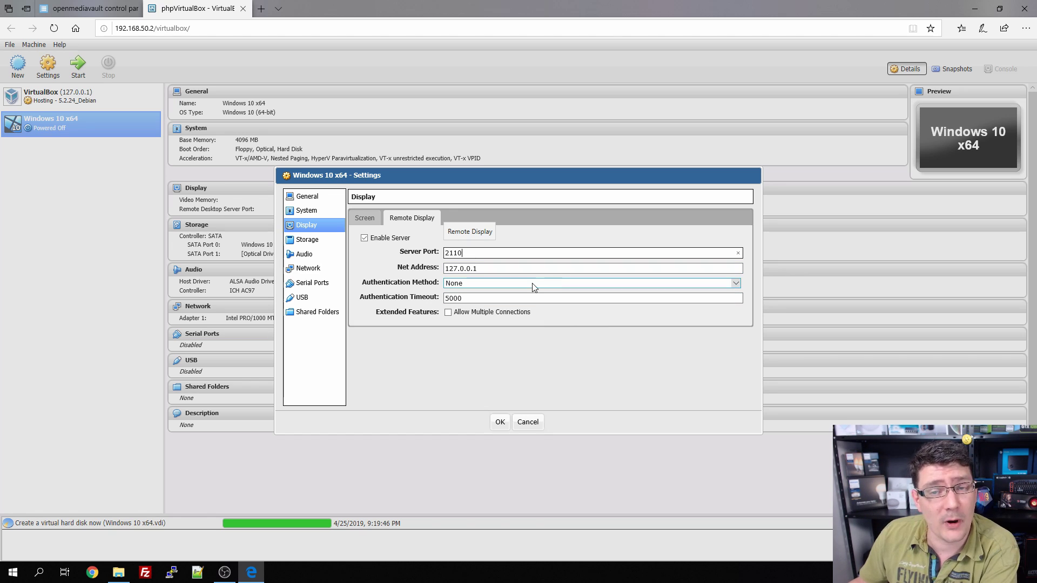
click(491, 269)
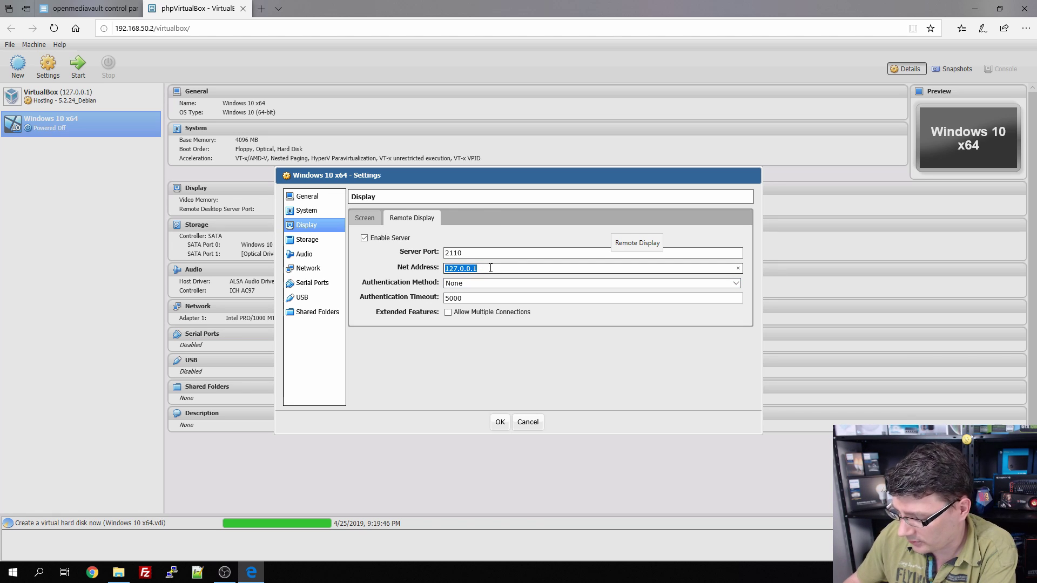
text(168.5)
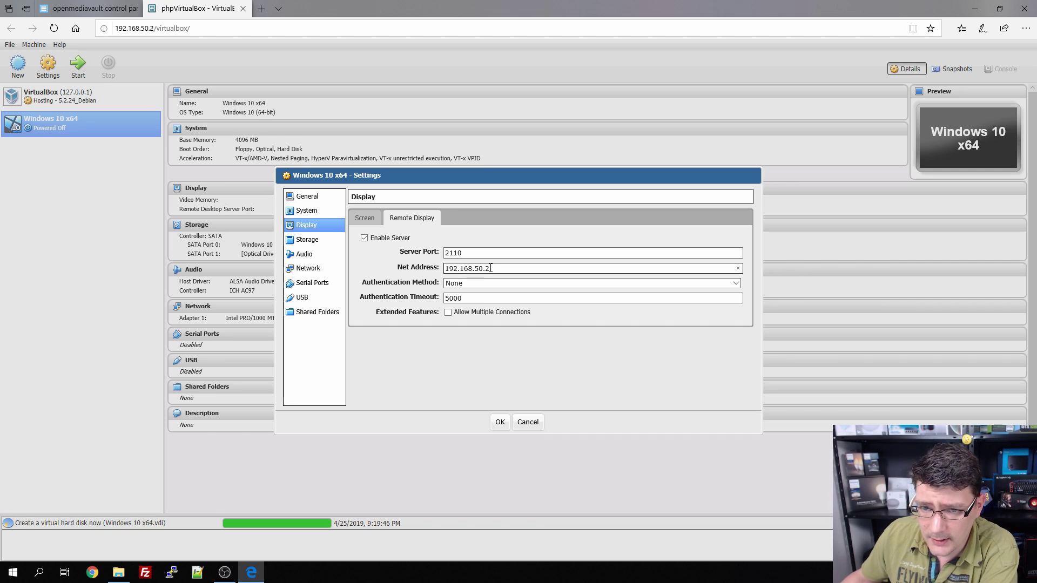
click(481, 284)
click(481, 283)
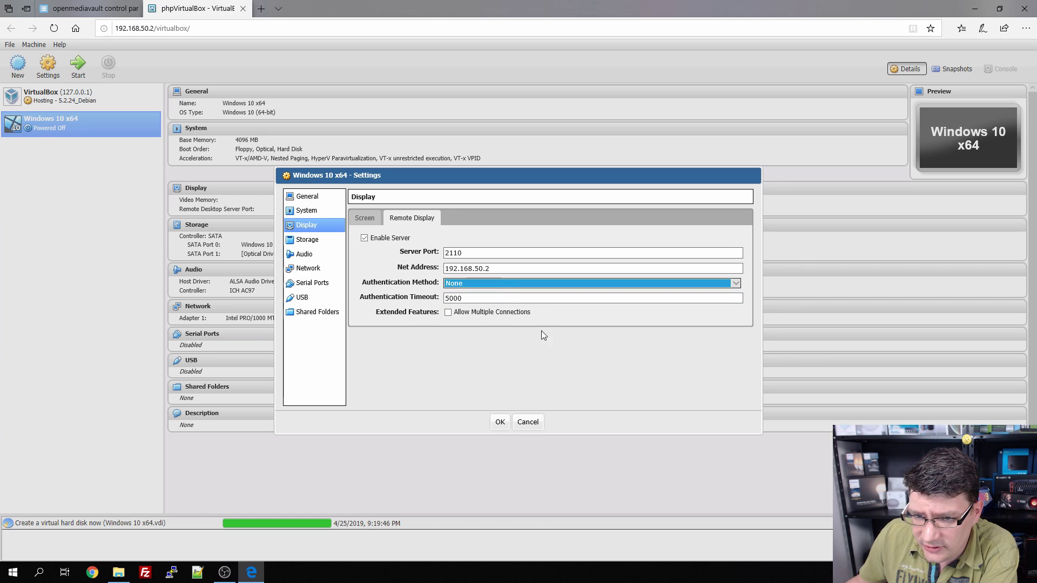
Step: Browse the optical disk chooser through media > sharedfolders > datastore > VMDatastore, then cancel, leaving the drive empty
click(306, 240)
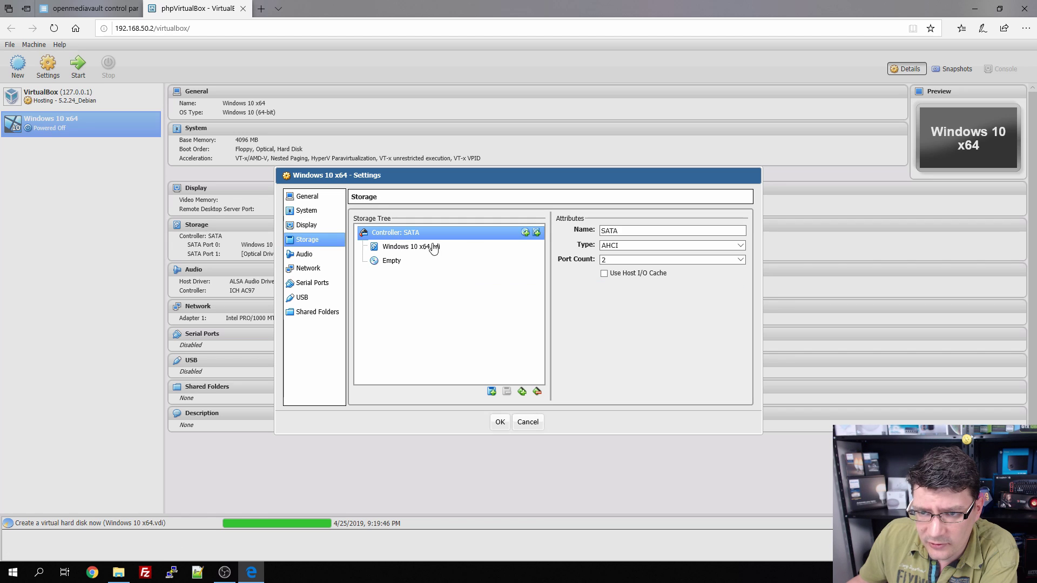
click(391, 264)
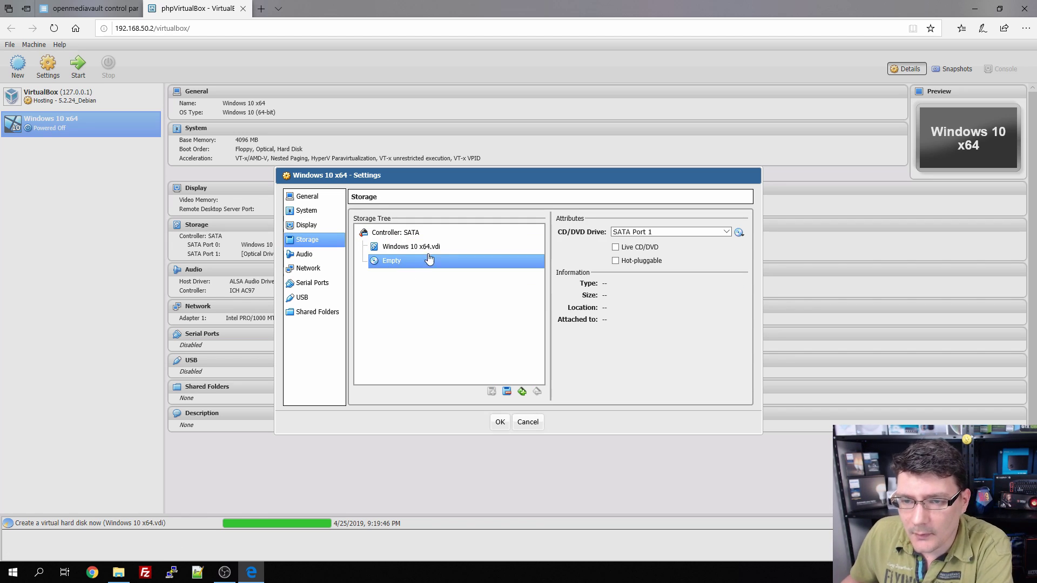
click(739, 232)
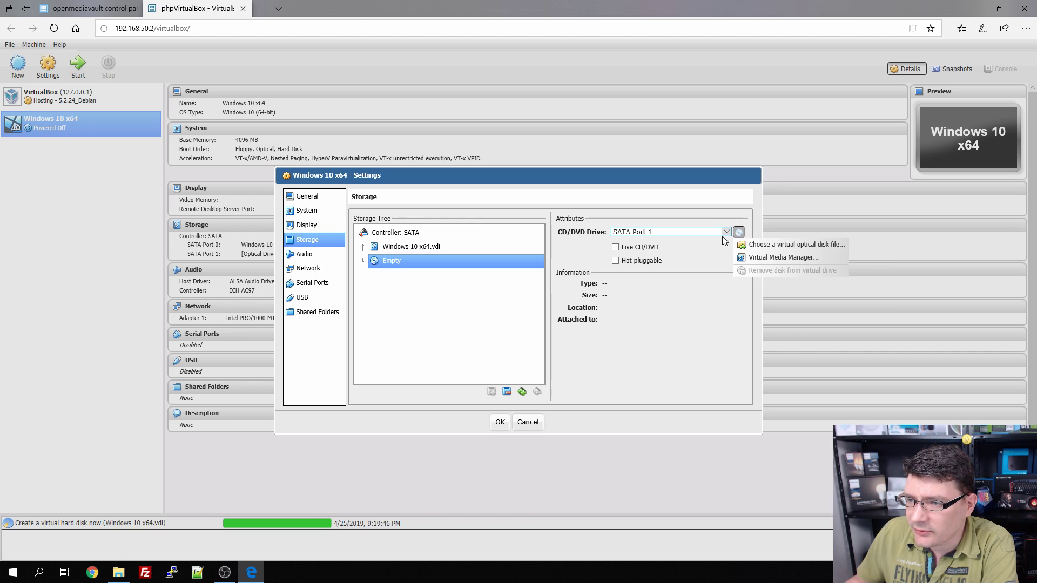
click(758, 245)
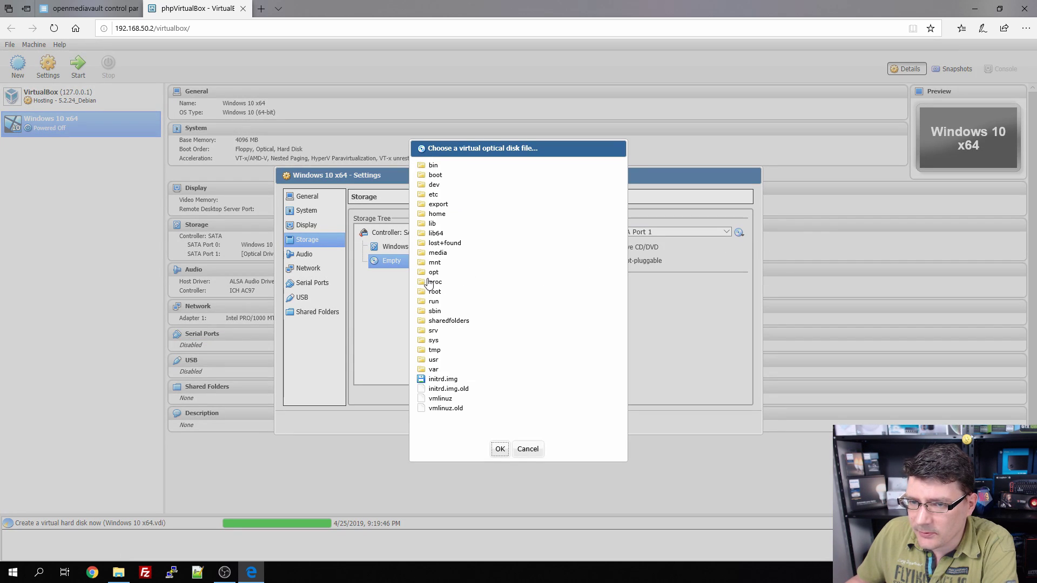
click(442, 253)
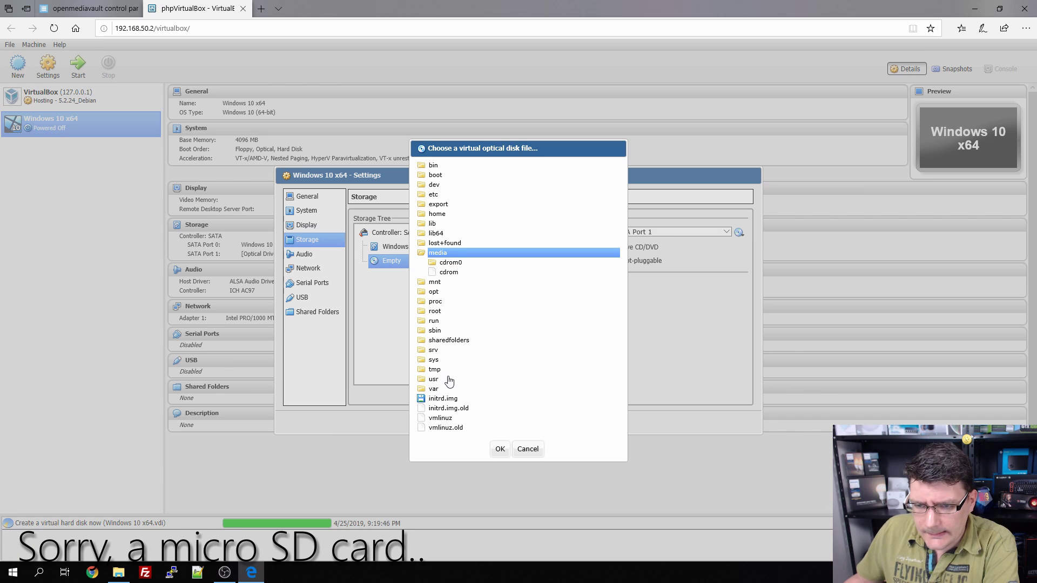
click(456, 342)
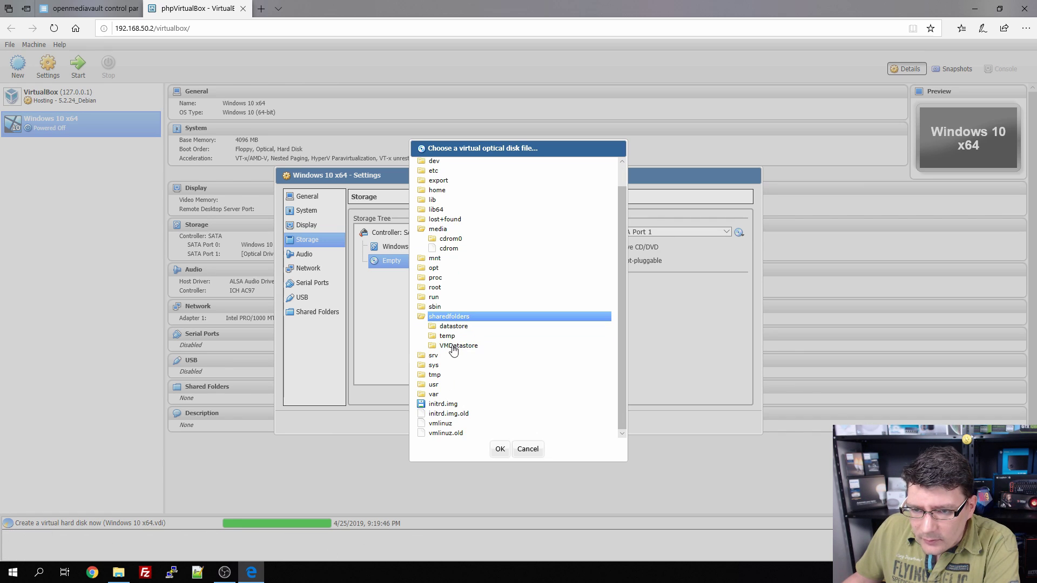
click(447, 326)
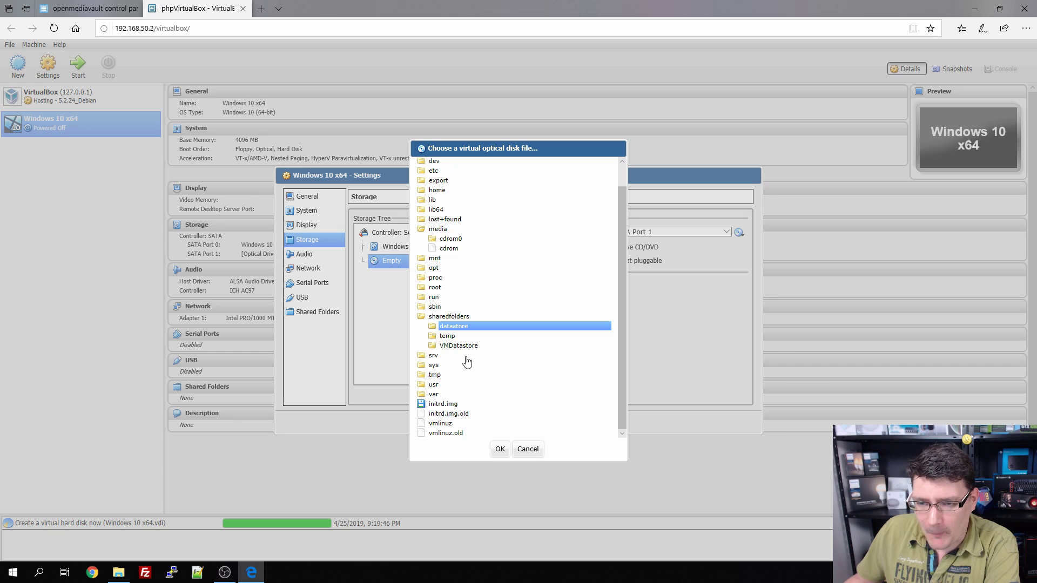
click(452, 350)
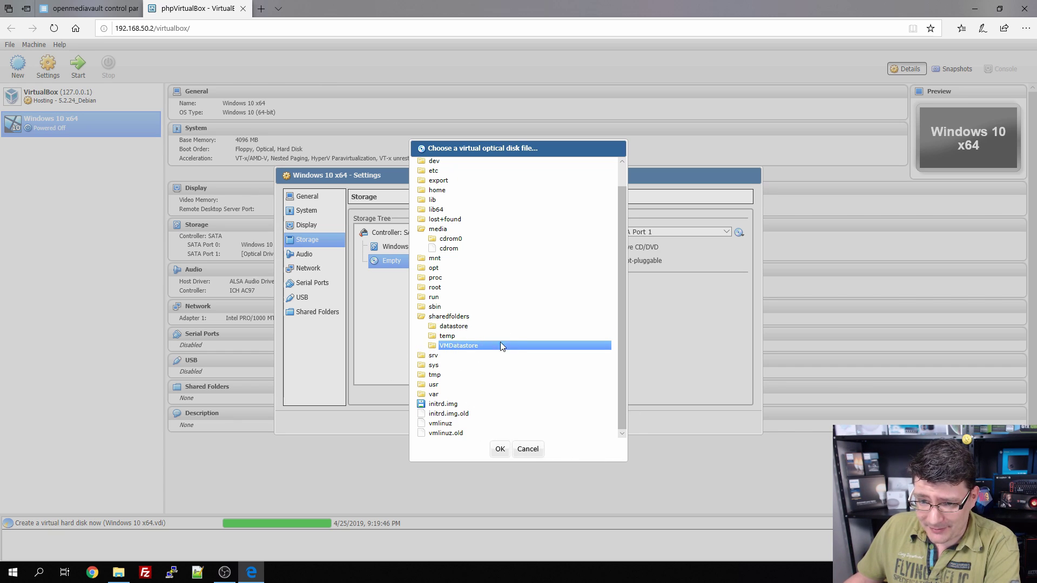
click(530, 449)
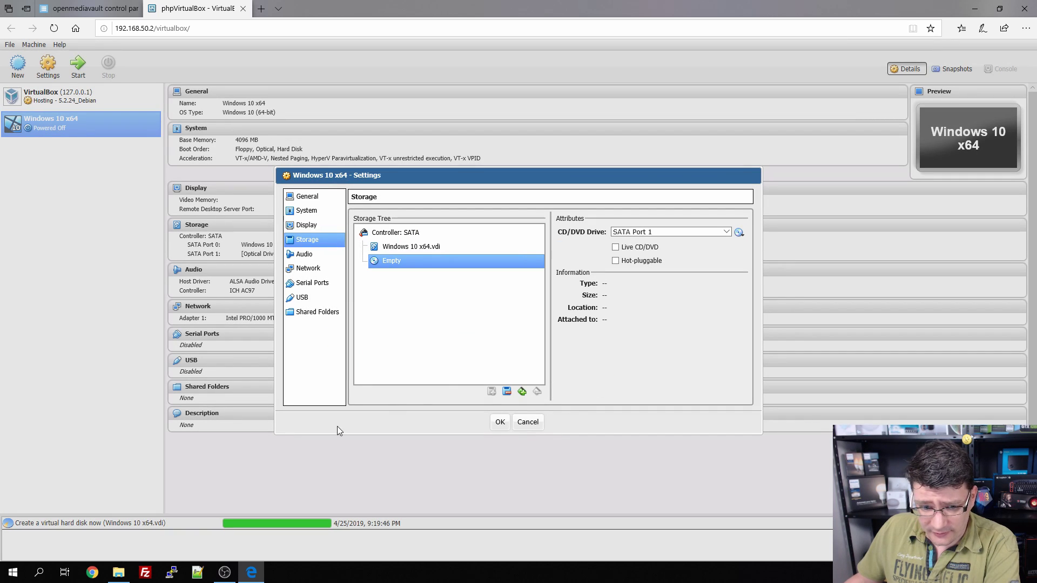
Step: Log in to the openmediavault control panel with the admin account
click(91, 8)
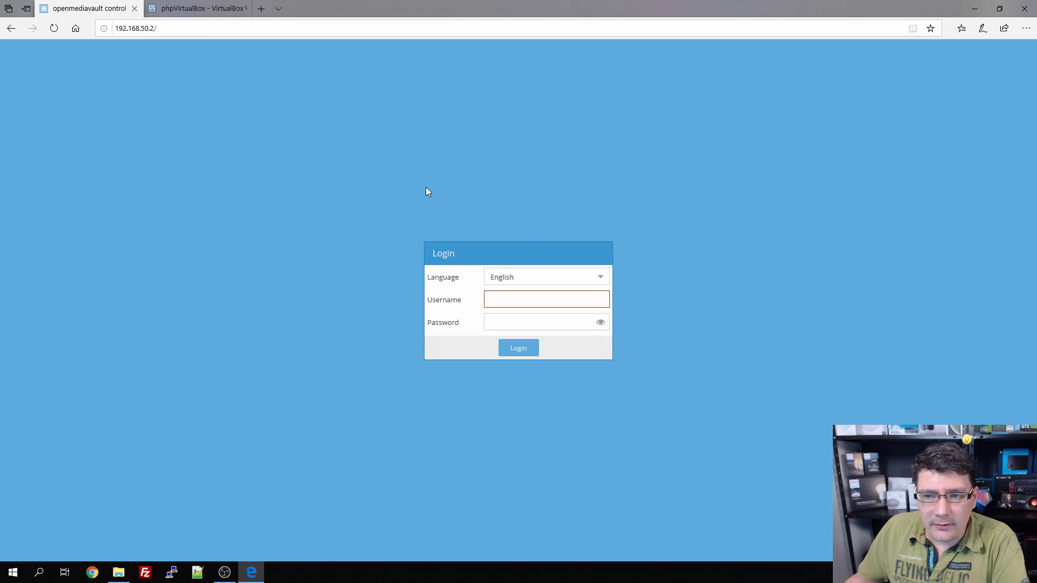
text(admin)
key(Tab)
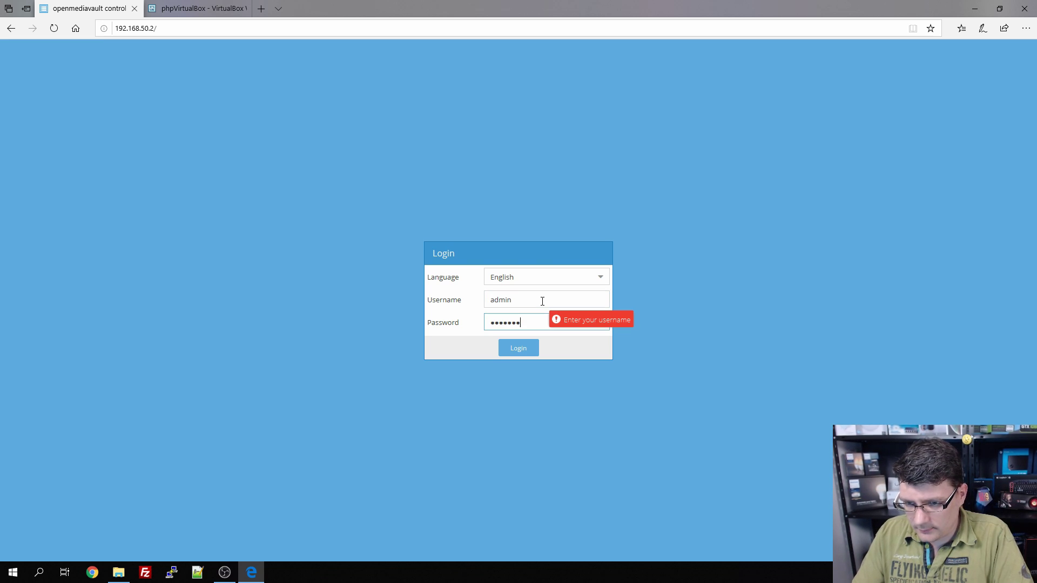
key(Return)
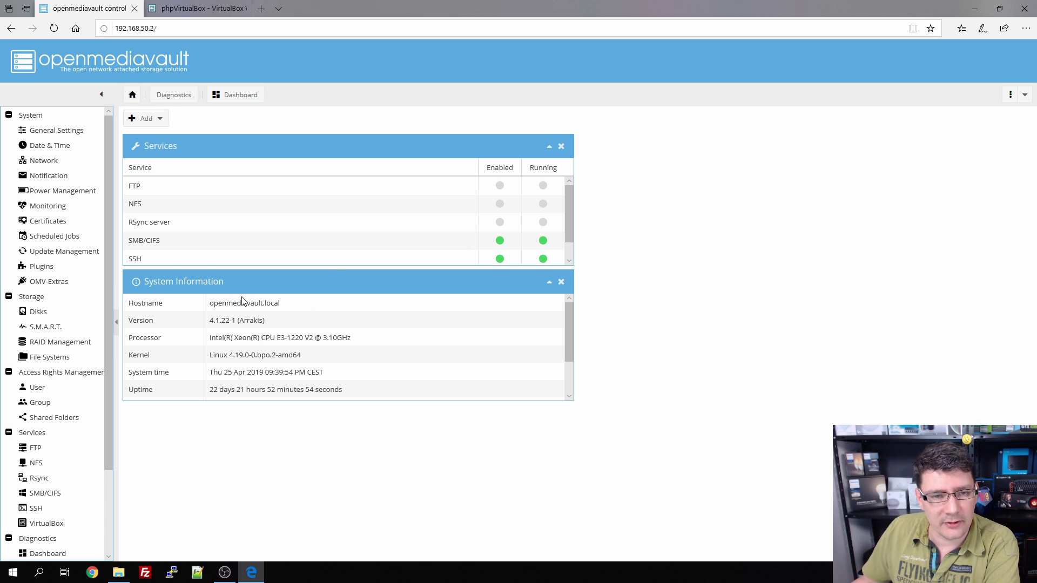
Step: Go to Shared Folders and start adding a new shared folder
click(51, 418)
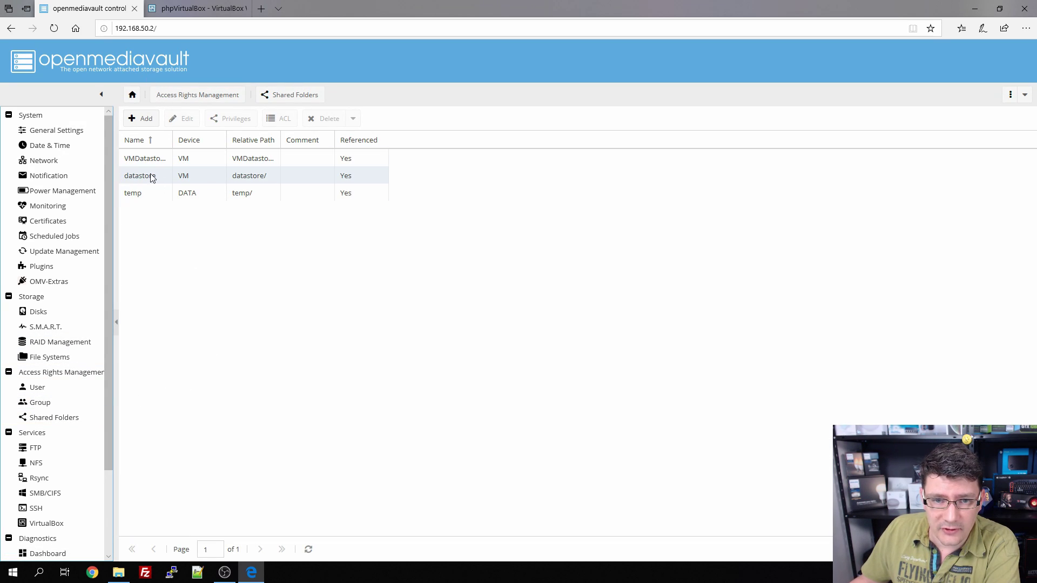
click(323, 178)
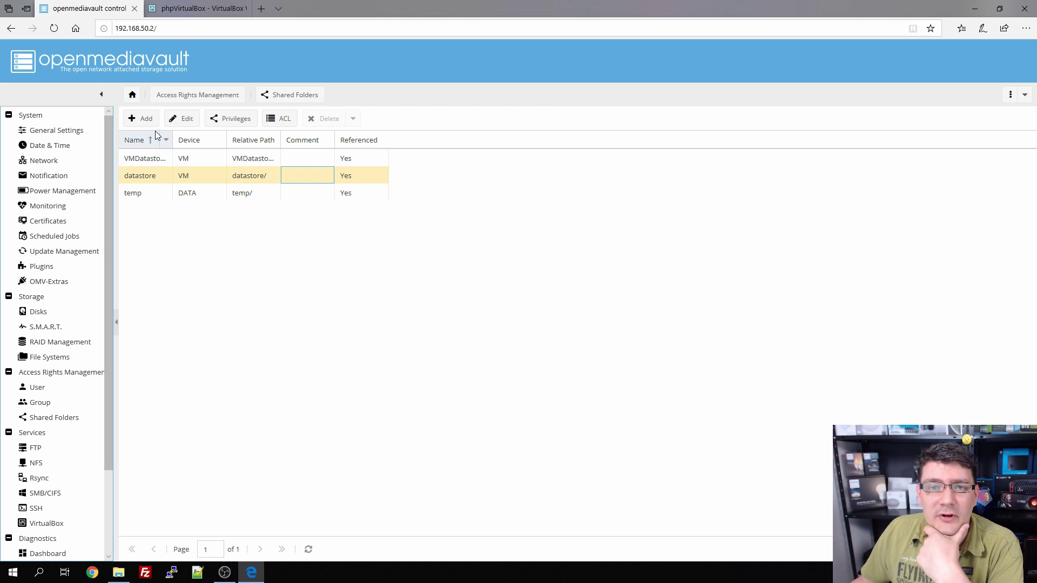
click(141, 119)
Step: Create shared folder iso on the DATA device with Users read/write, Others no access, and apply
click(511, 221)
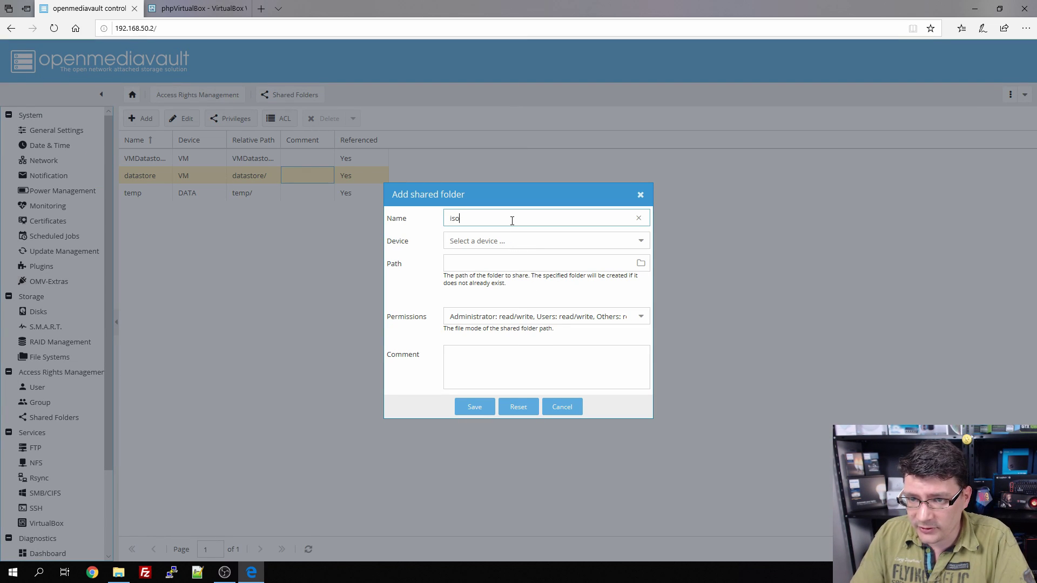
key(Tab)
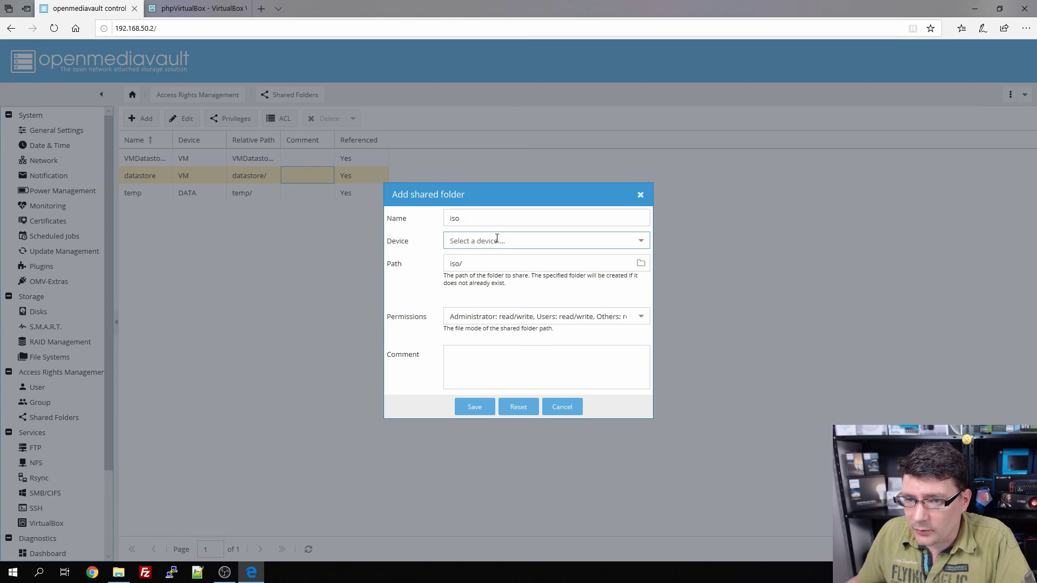
click(497, 238)
click(524, 258)
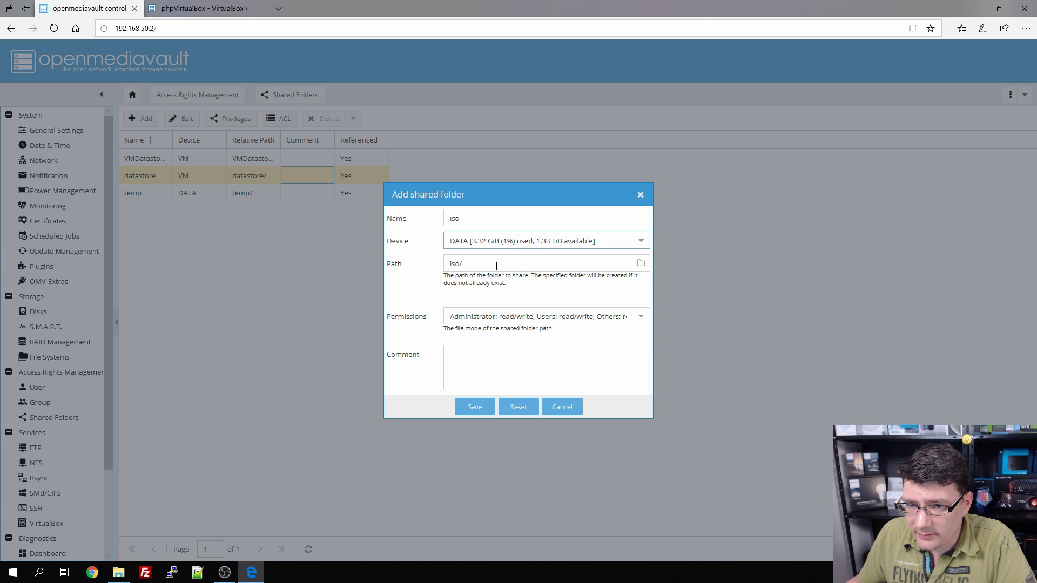
click(533, 319)
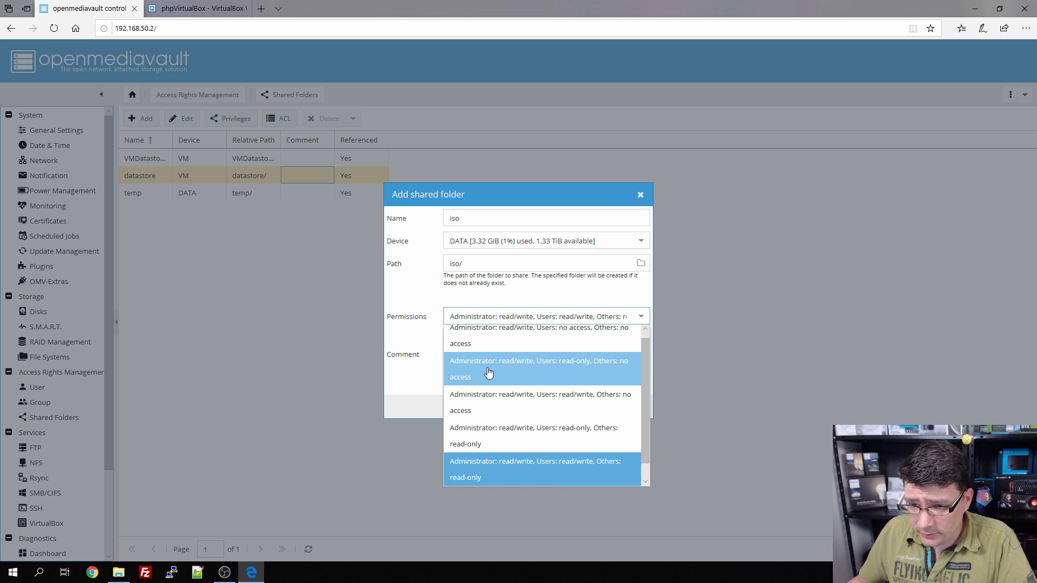
click(529, 412)
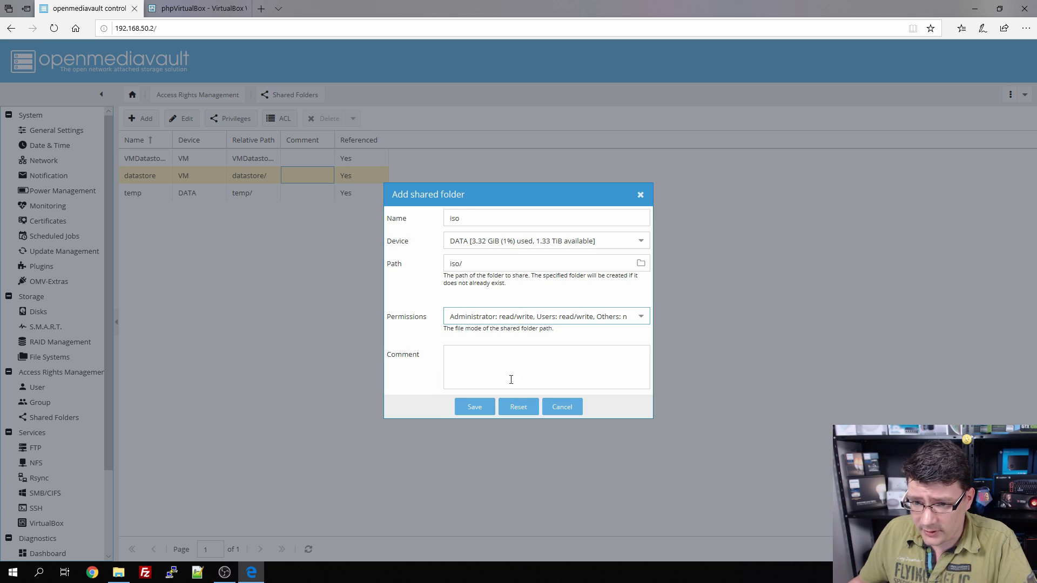
click(493, 409)
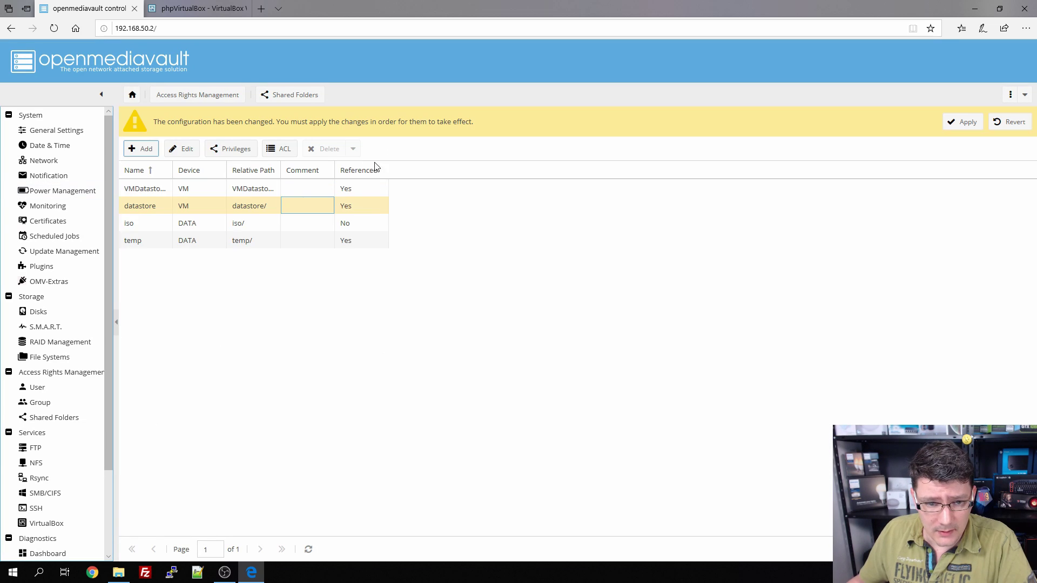
click(967, 122)
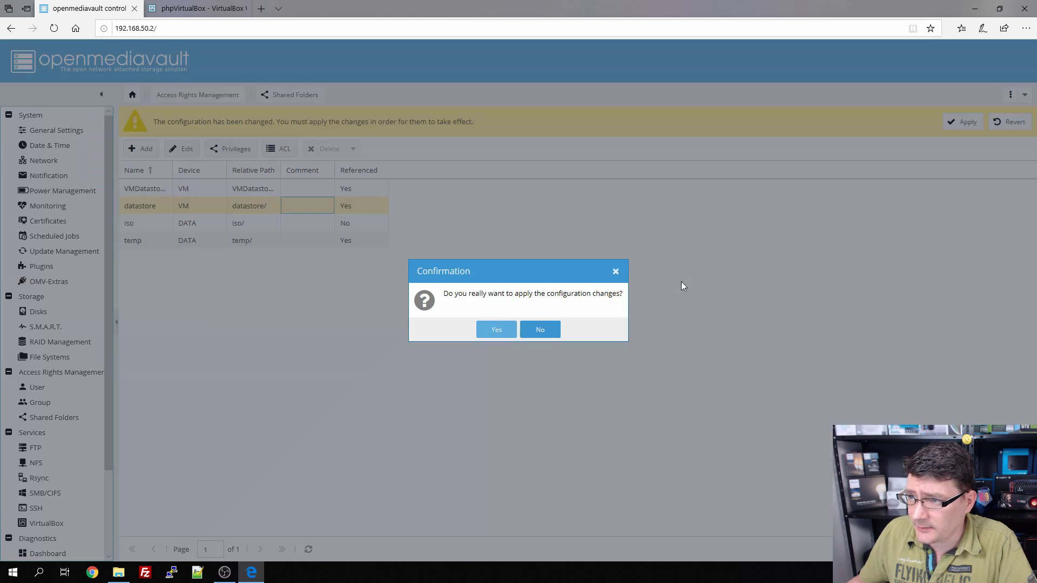
click(503, 329)
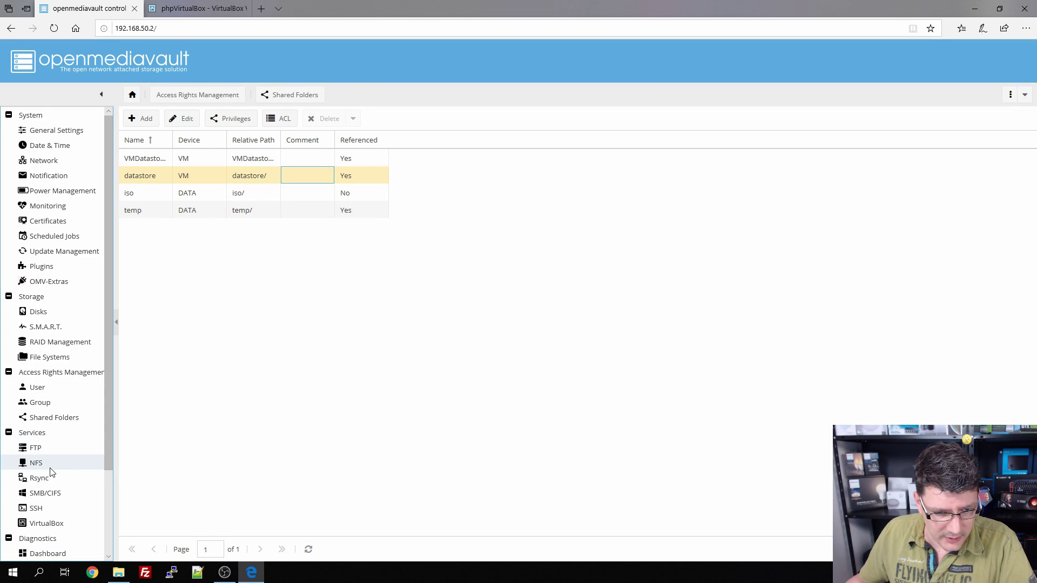
Step: Add an SMB/CIFS share for the iso folder, save it, and apply the configuration changes
click(48, 495)
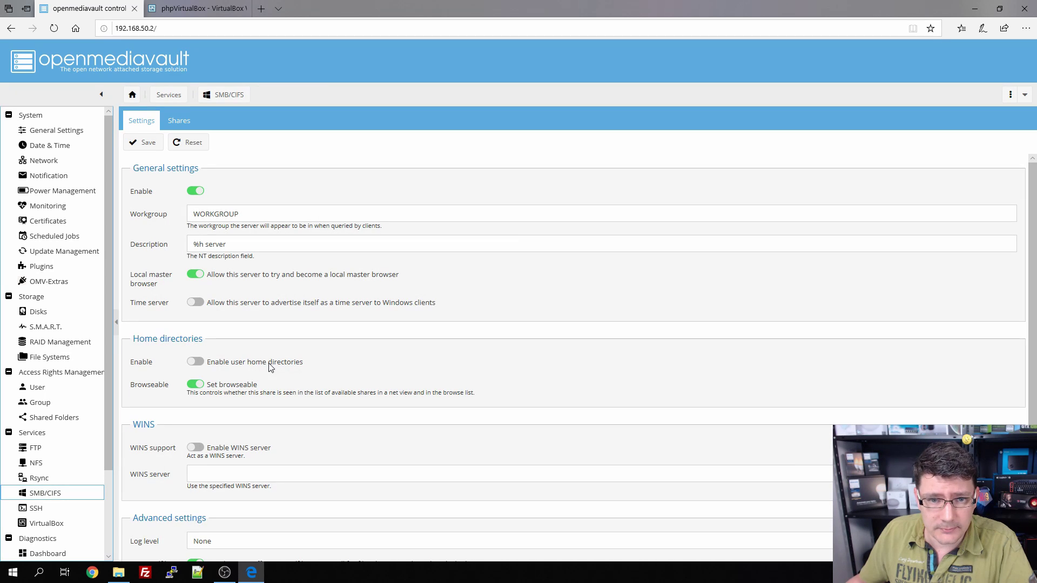
click(179, 121)
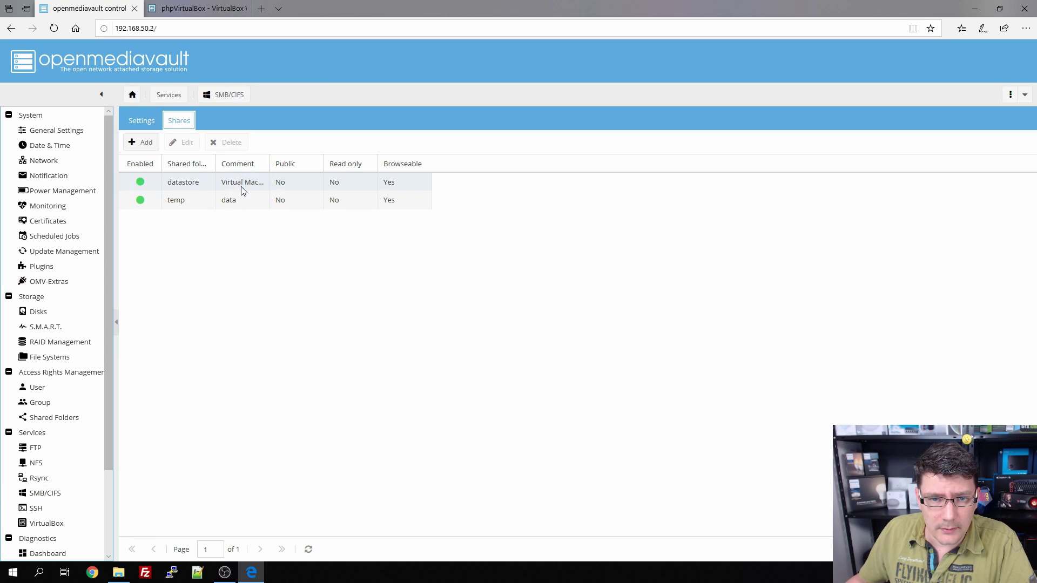
click(142, 142)
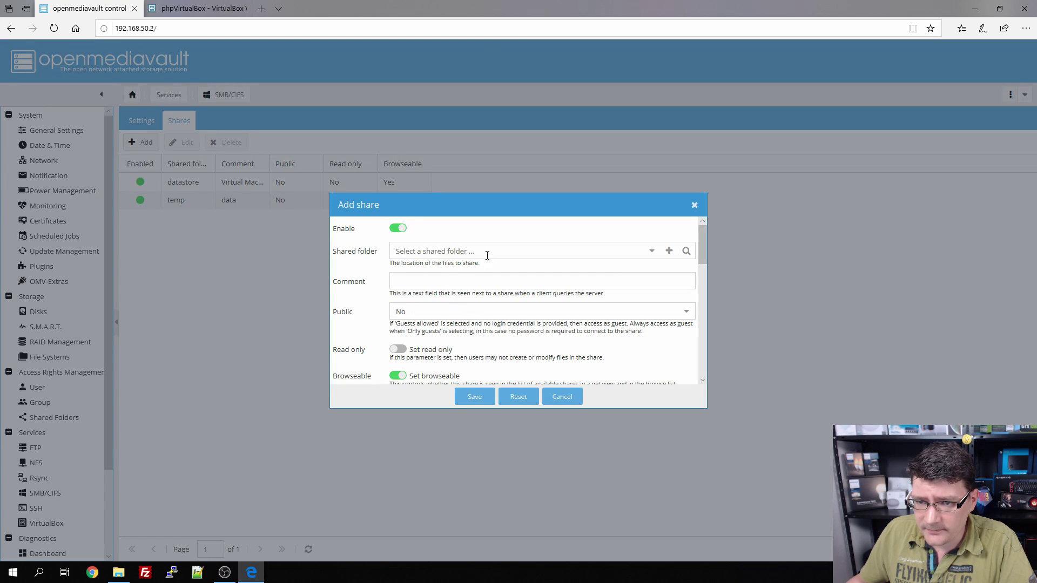
click(651, 251)
click(431, 286)
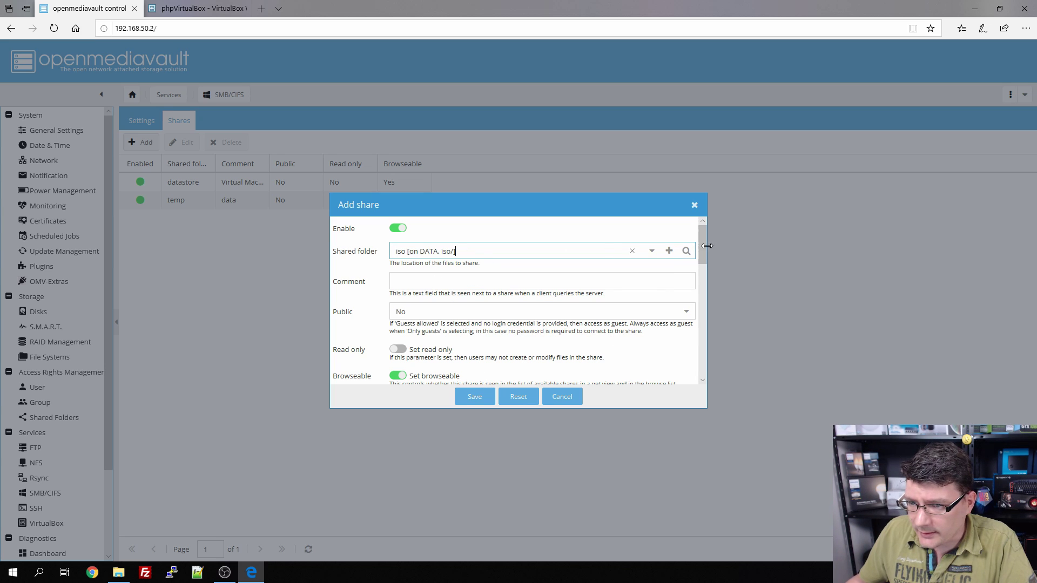
drag(699, 236, 696, 330)
scroll(694, 329, down, 3)
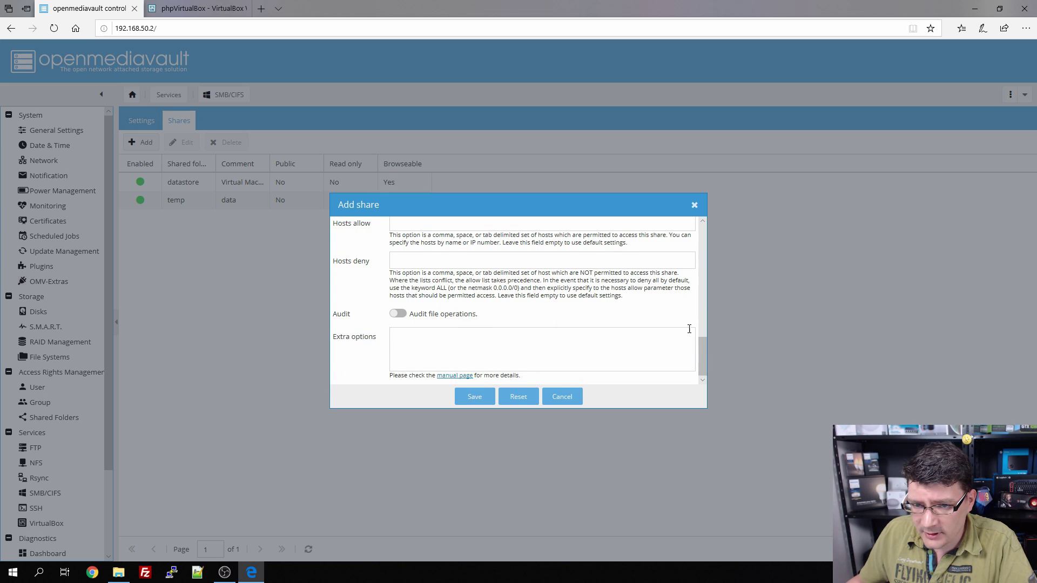
click(475, 396)
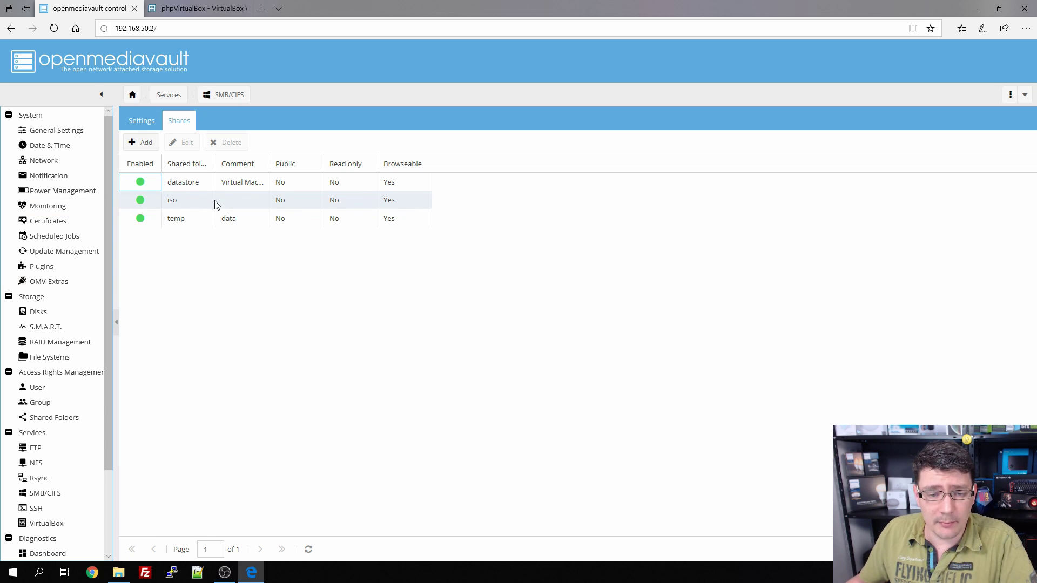
click(964, 122)
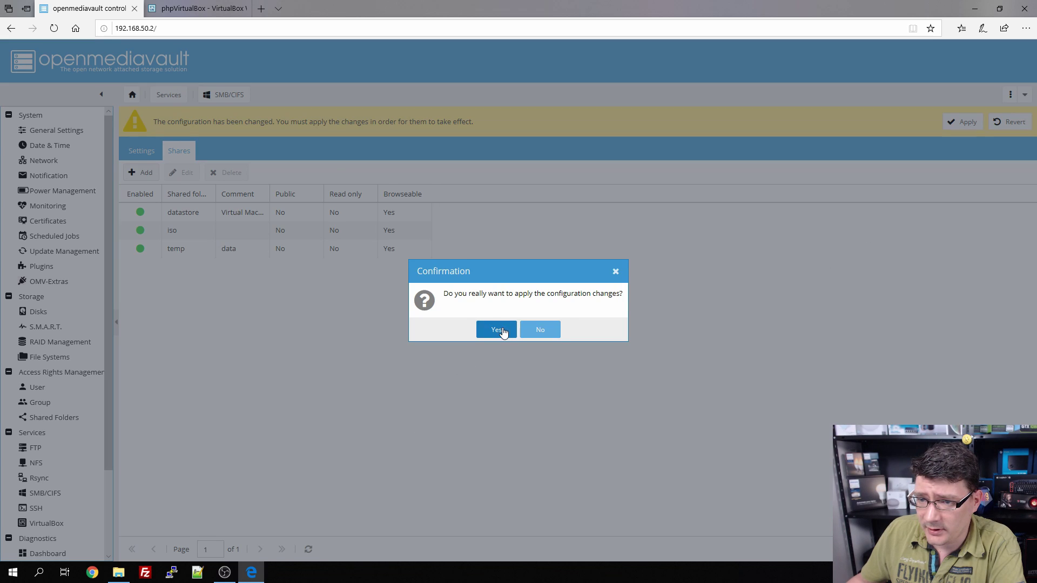
click(496, 329)
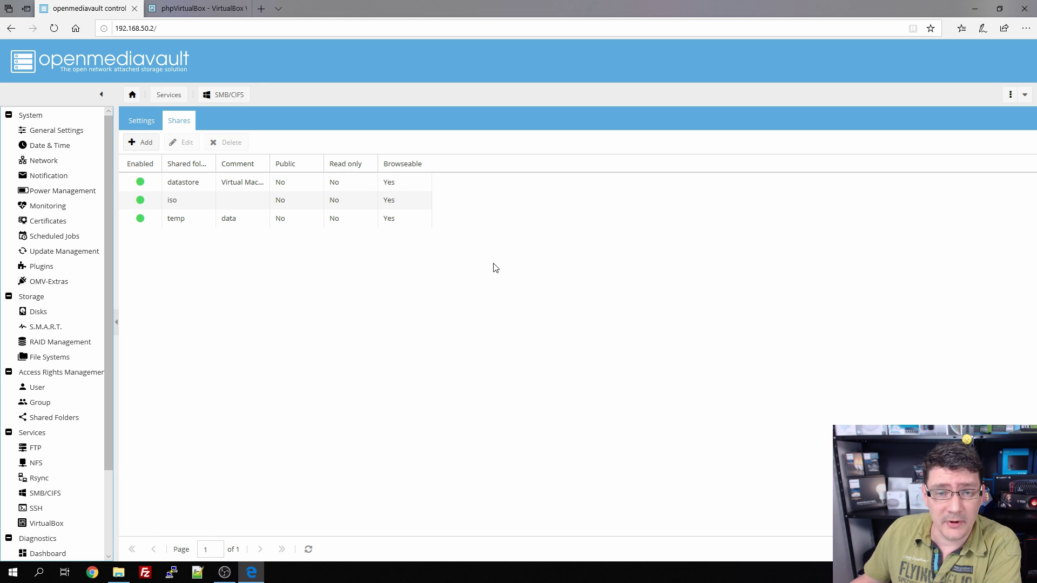
Step: Copy the Windows 10 1809 x64 image and open a second File Explorer window on the left
click(124, 577)
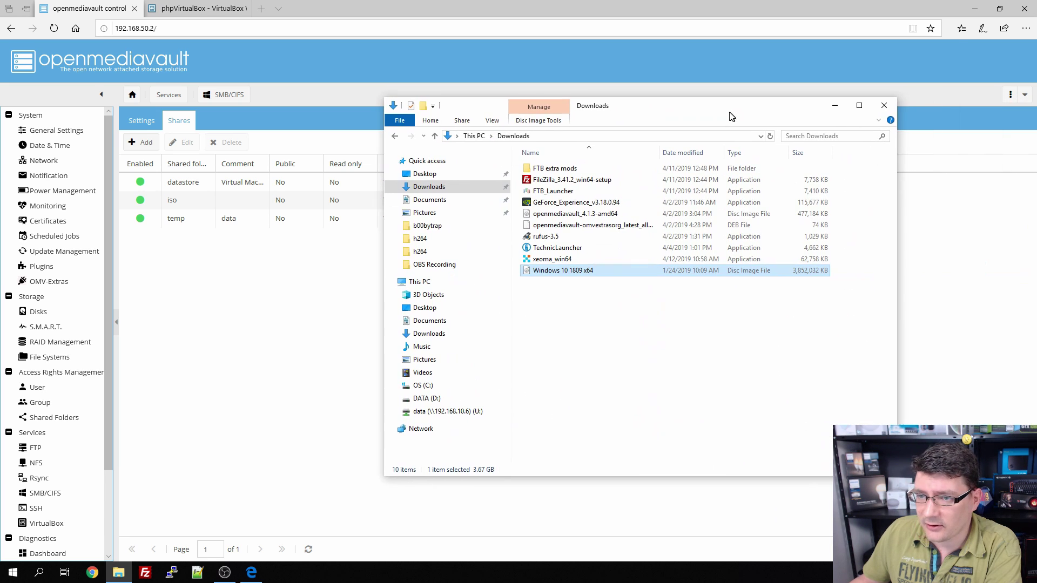
right_click(550, 275)
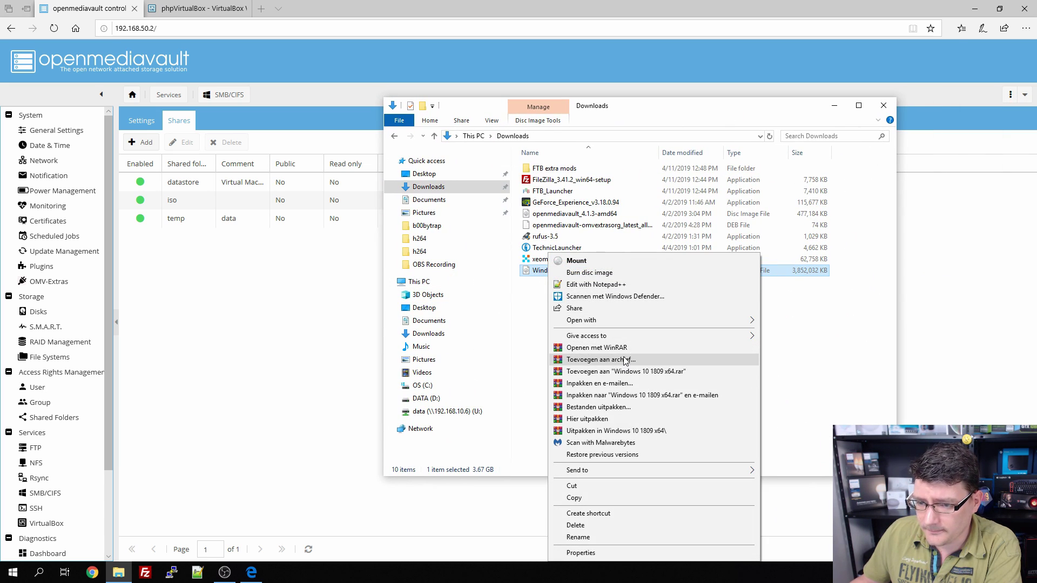
click(591, 499)
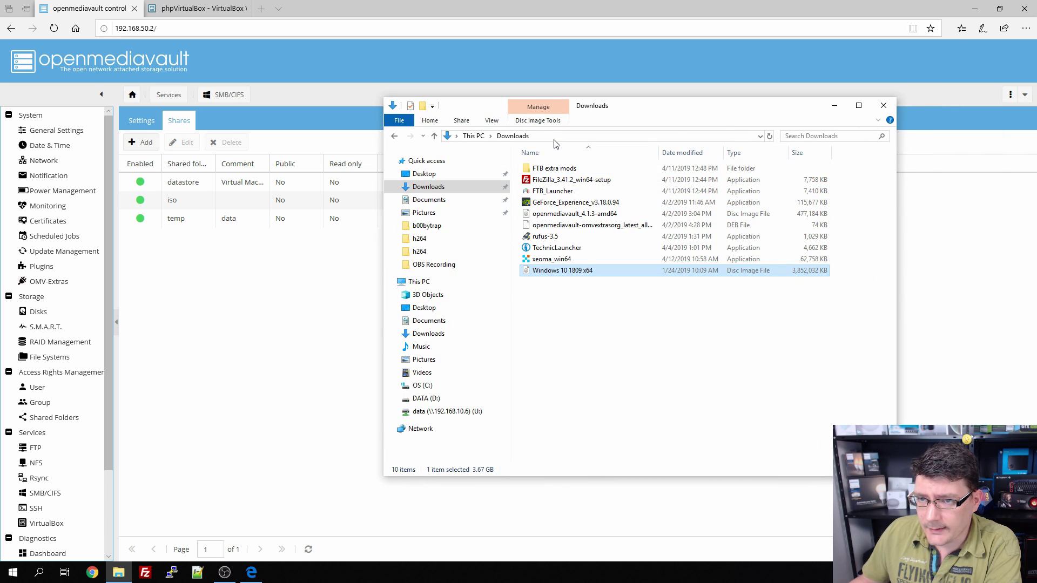
click(119, 573)
right_click(120, 574)
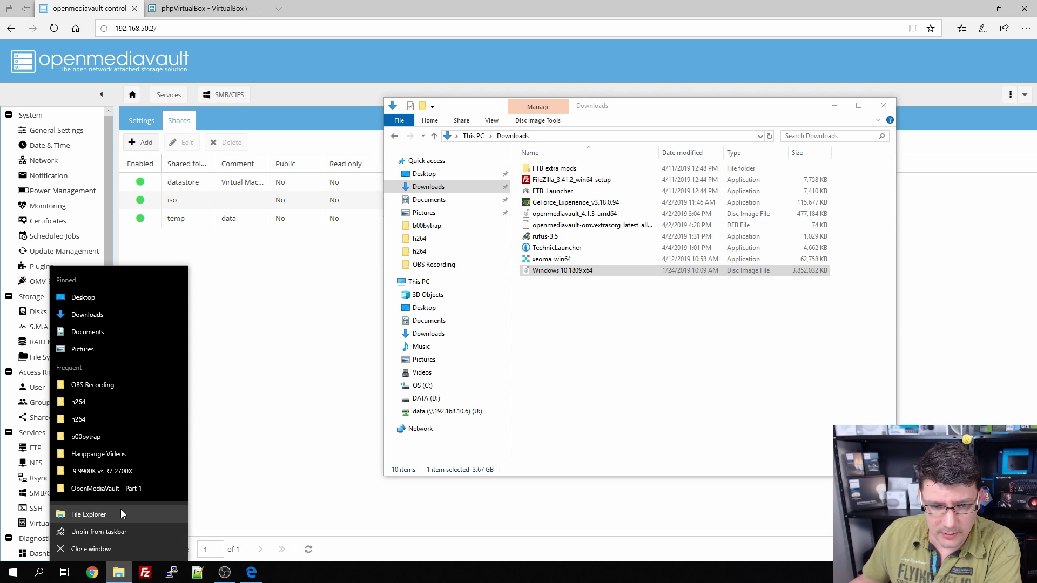
click(121, 509)
drag(505, 113, 505, 127)
drag(569, 135, 253, 163)
Step: Go to \\192.168.50.2 and sign in with the NAS username and password
click(281, 190)
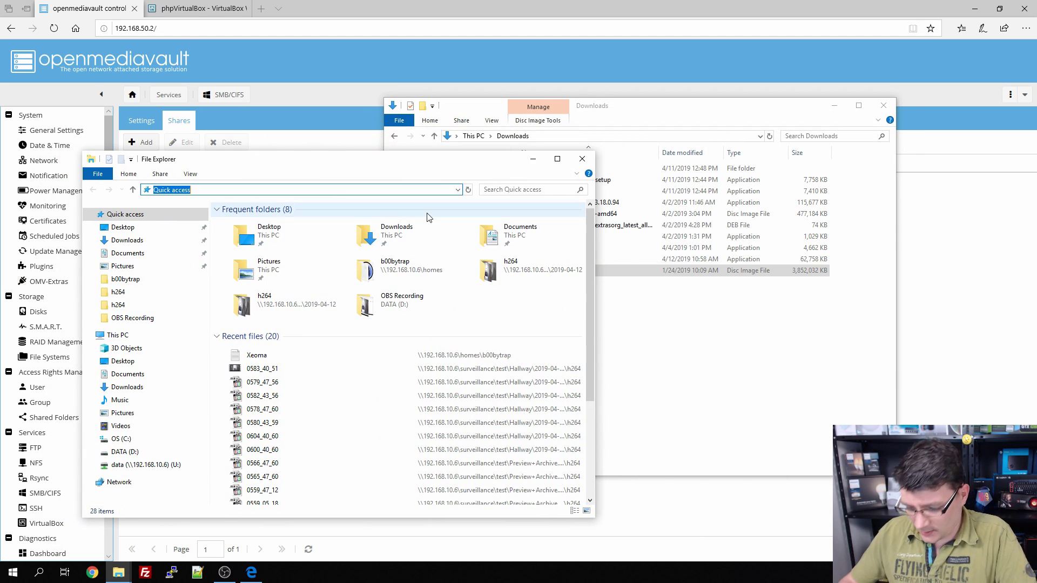
text(\\192.)
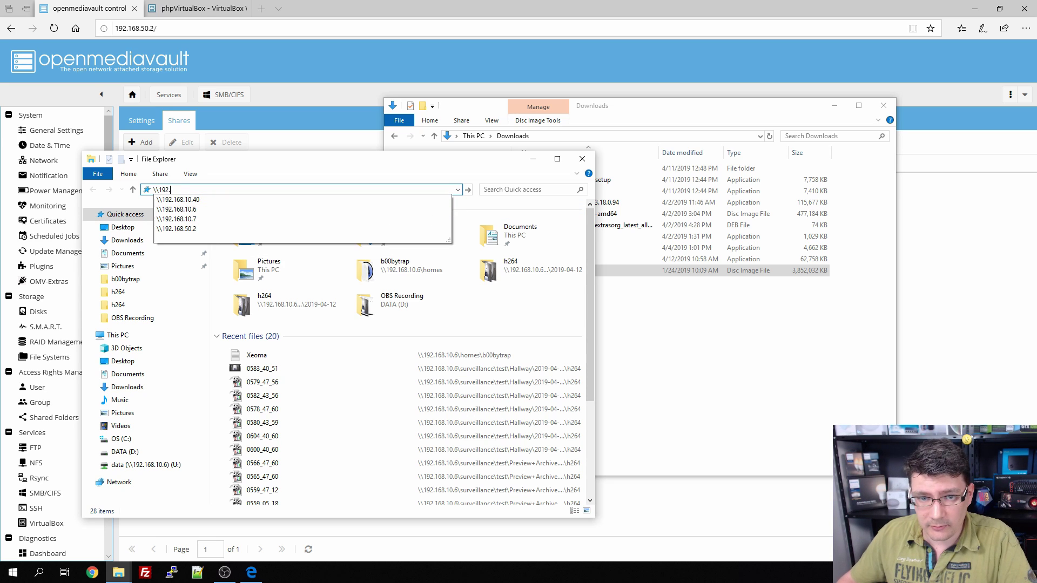
text(1689)
key(BackSpace)
key(BackSpace)
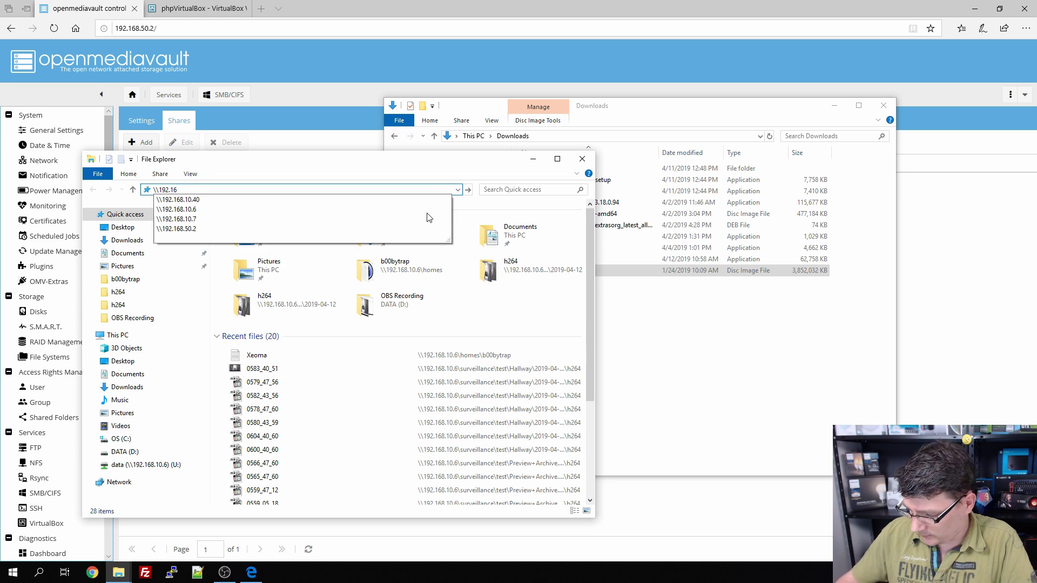
text(8.50.)
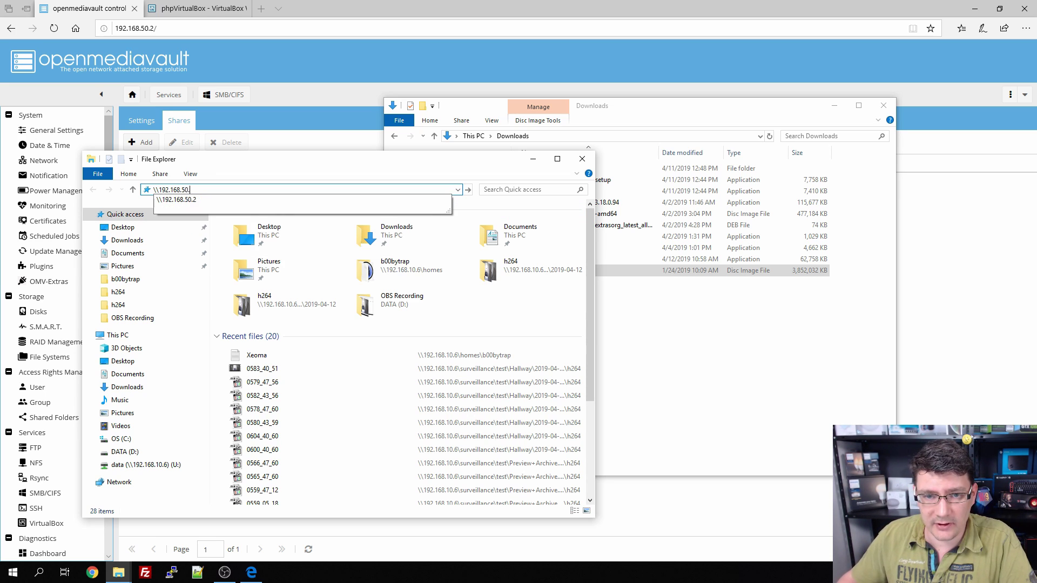
text(2)
key(Return)
text(b00bytrap)
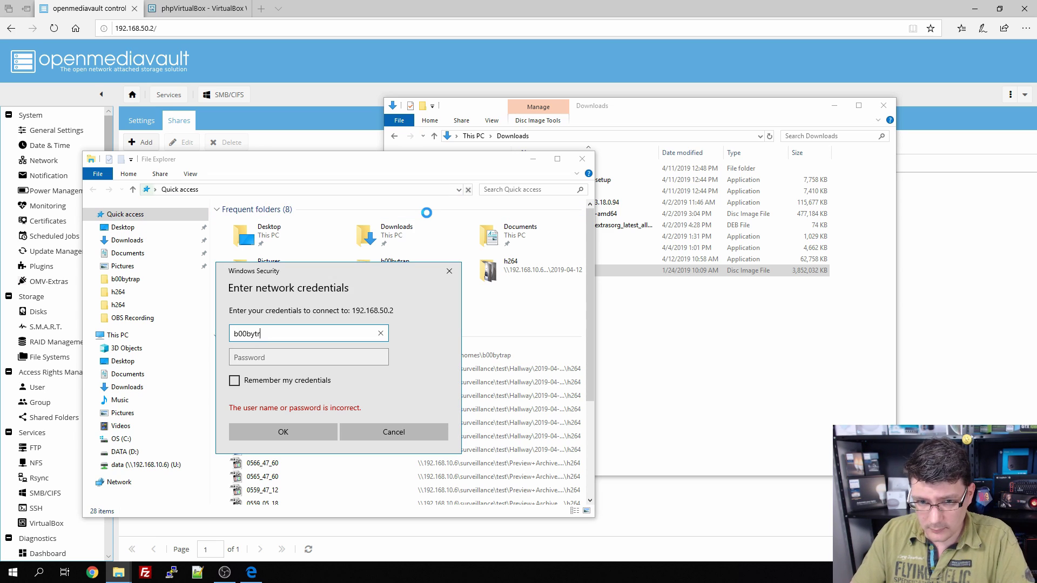
key(Tab)
text(*********)
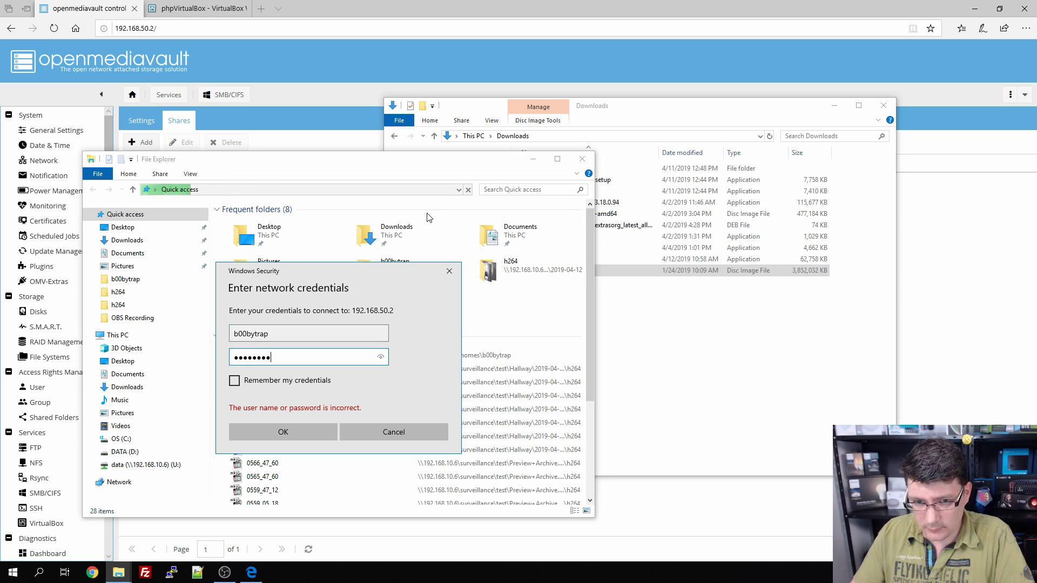
key(Return)
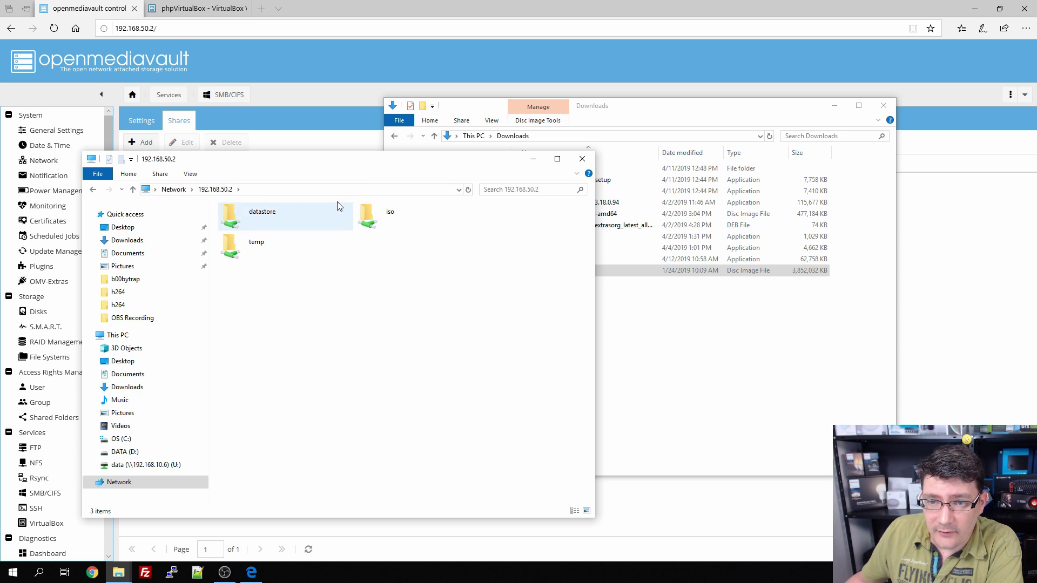
Step: Paste the Windows 10 ISO into the iso share and close the window
double_click(392, 216)
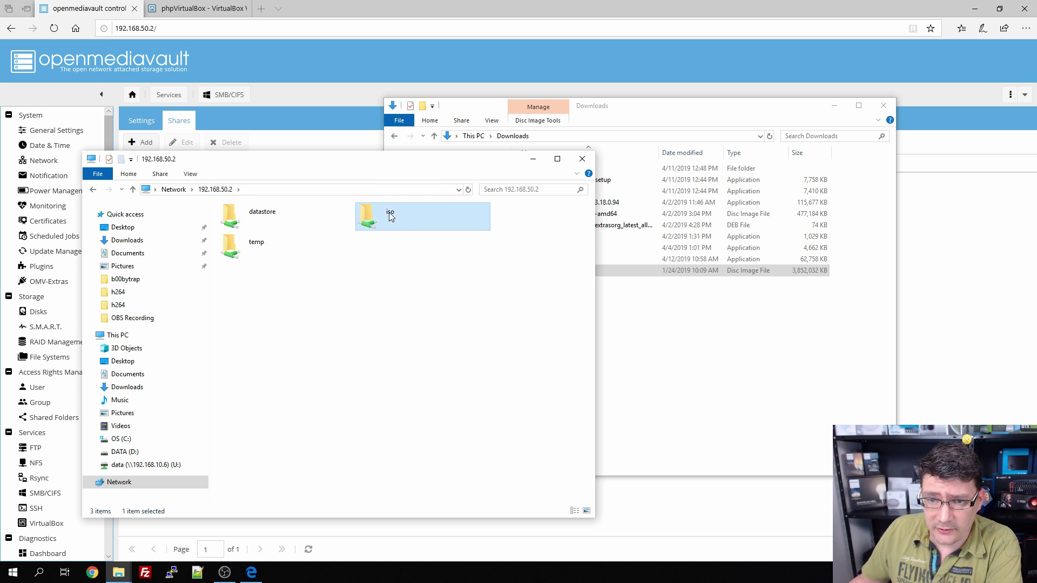
right_click(318, 291)
click(366, 366)
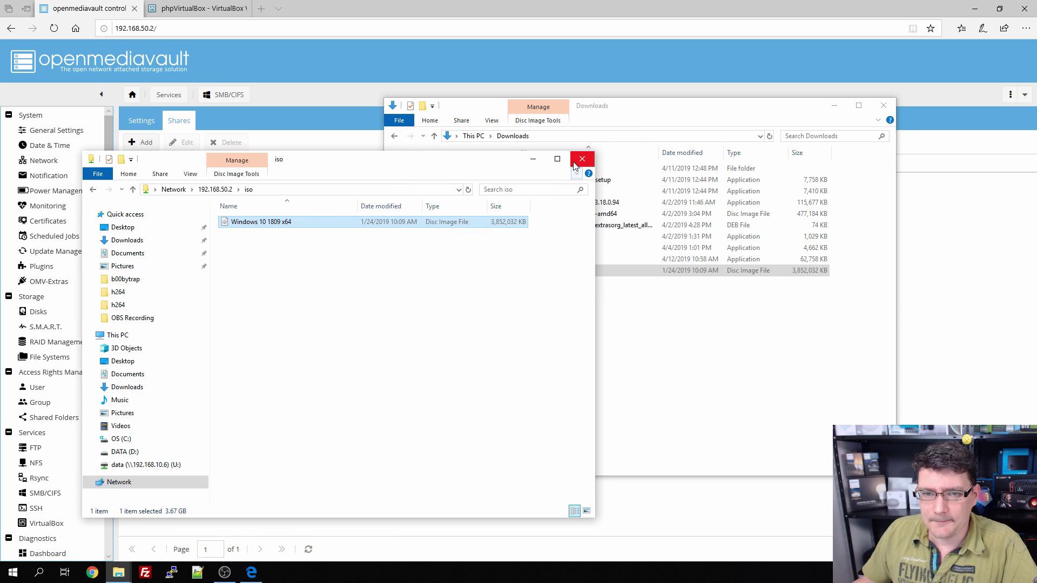
click(577, 162)
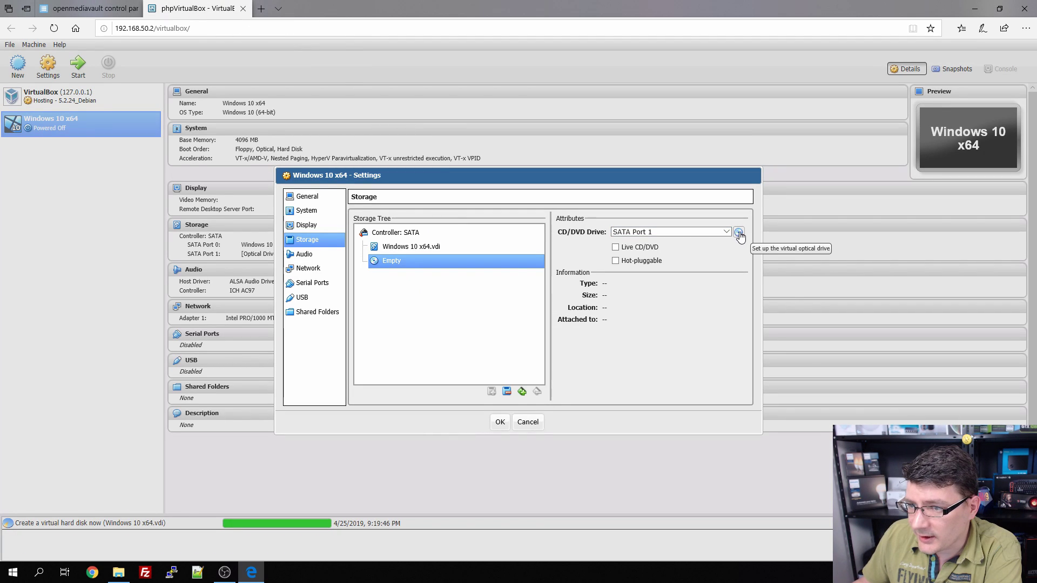
Step: Browse the optical disk chooser to sharedfolders > iso, then return to openmediavault's Shared Folders list
click(739, 233)
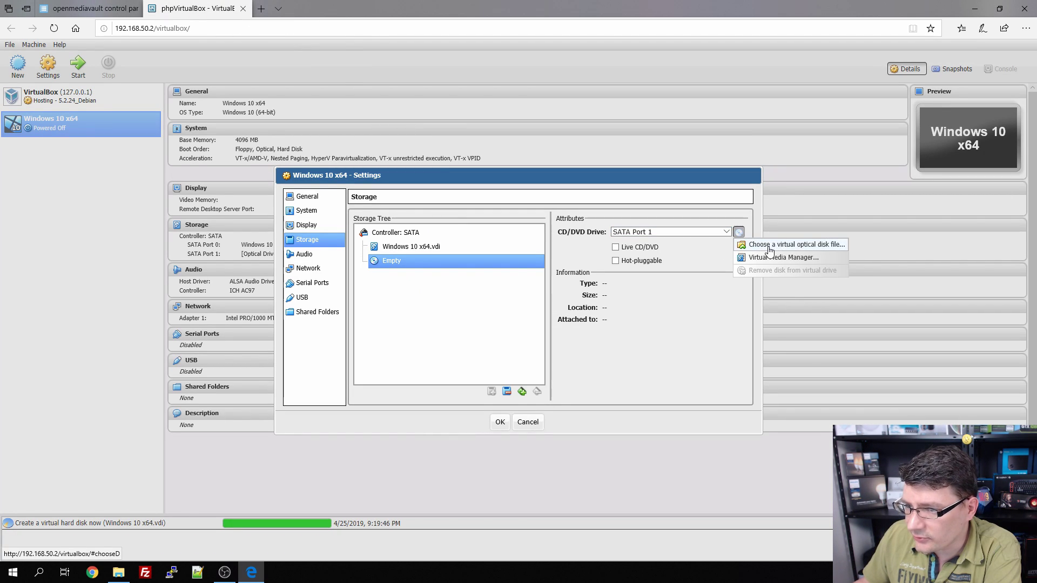
click(788, 248)
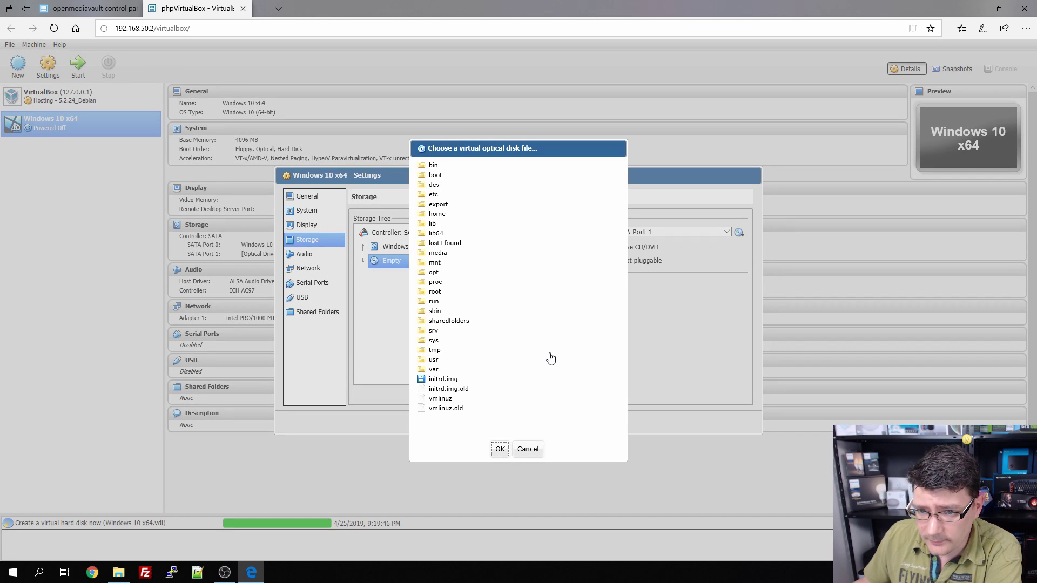
click(448, 322)
scroll(465, 336, down, 1)
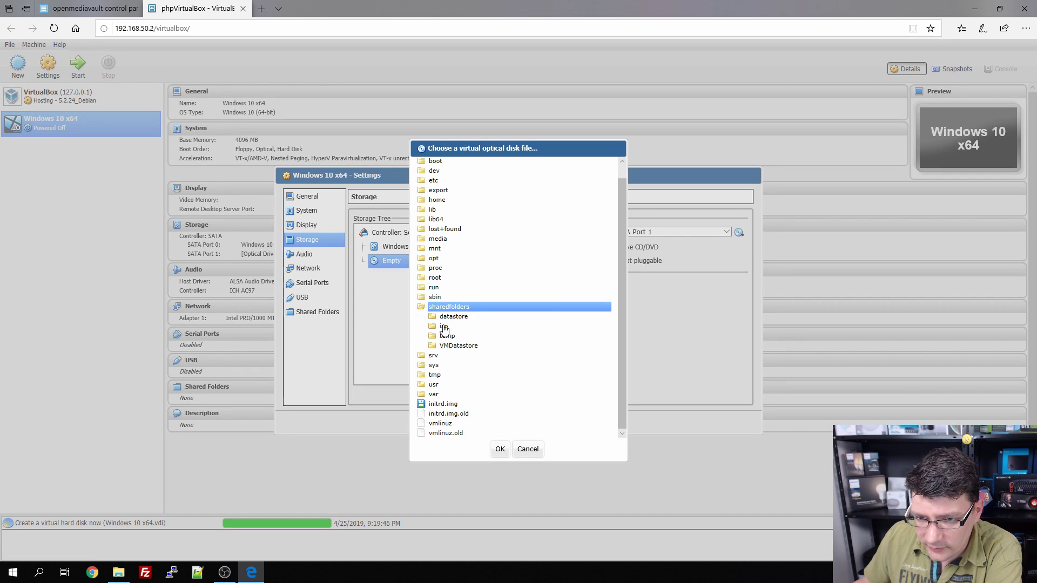
click(447, 327)
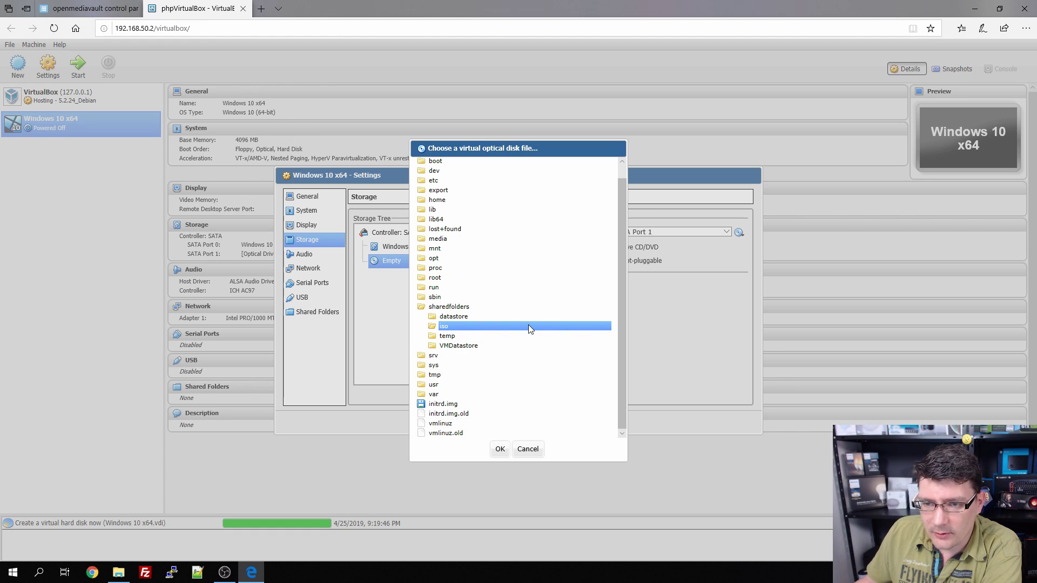
click(89, 8)
click(70, 419)
Step: Give vbox recursive read-only ACL access to the iso folder, then return to phpVirtualBox
click(138, 193)
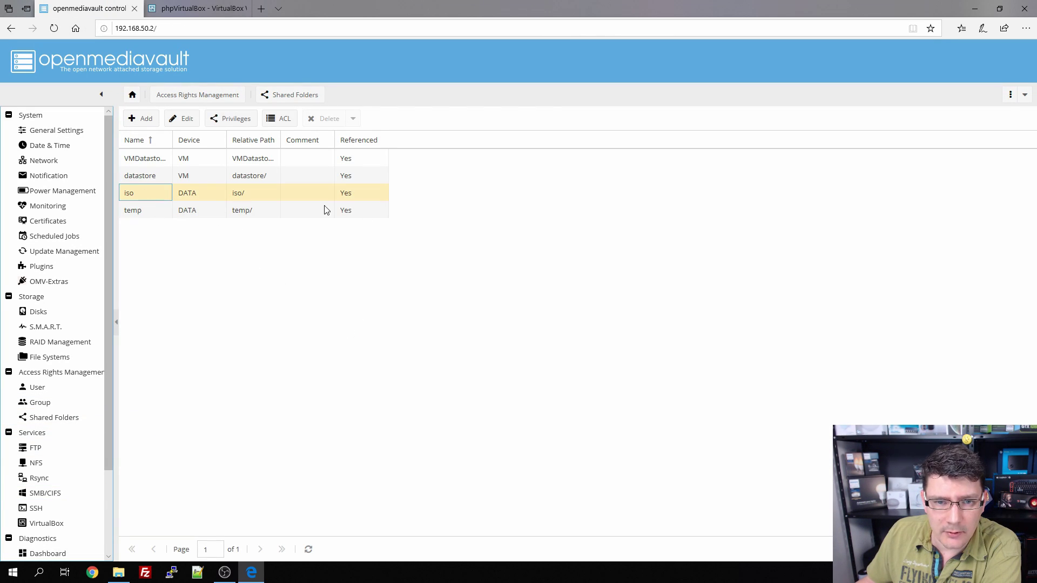
click(281, 119)
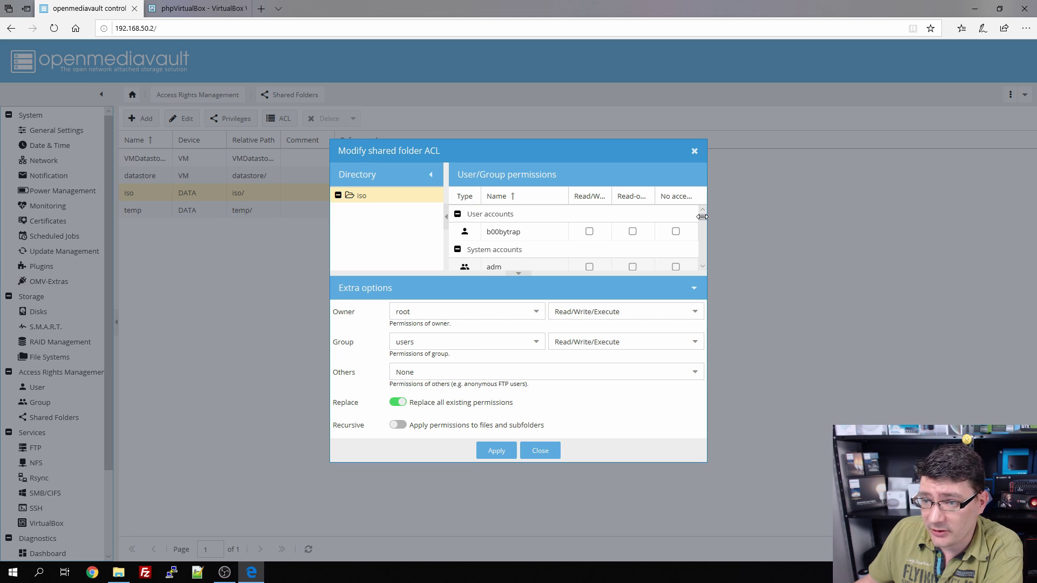
drag(701, 219, 705, 257)
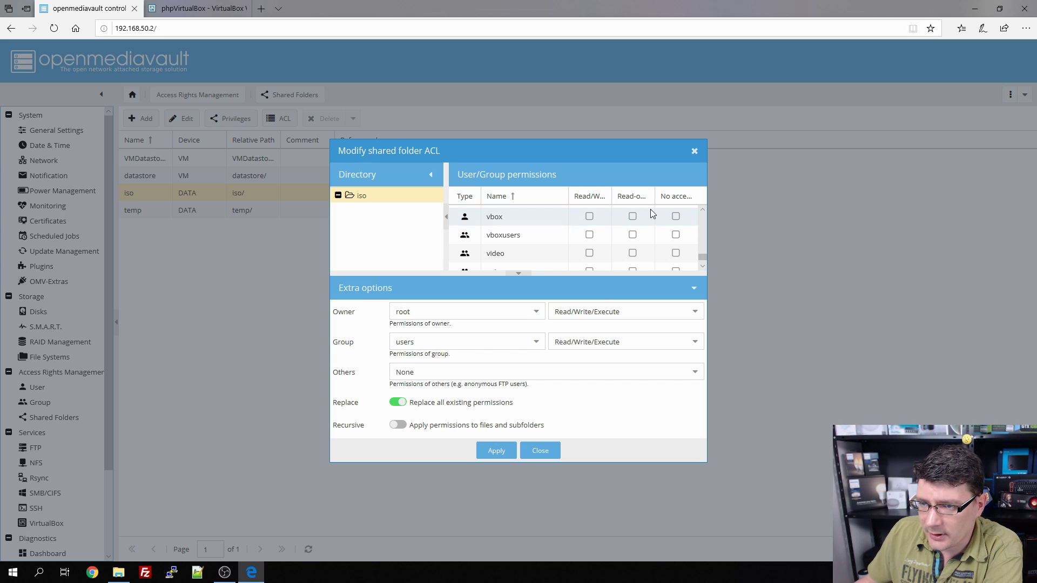
click(632, 217)
click(398, 425)
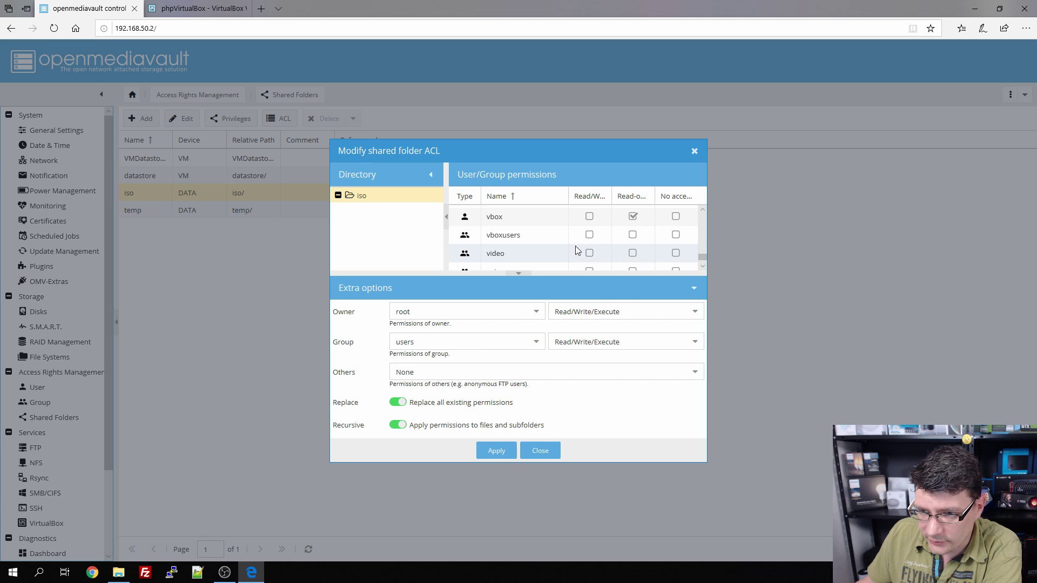
click(497, 451)
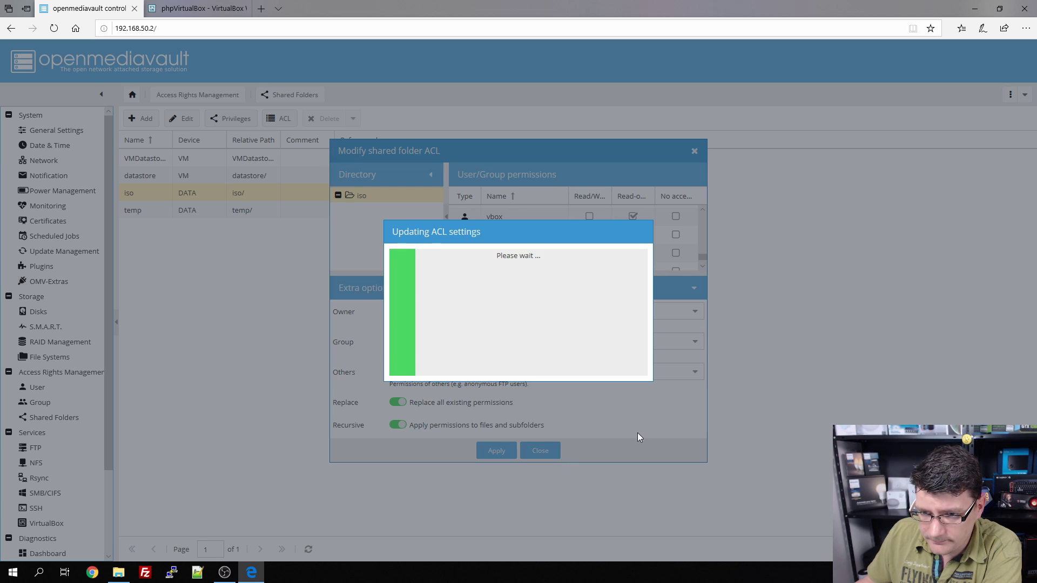
click(192, 8)
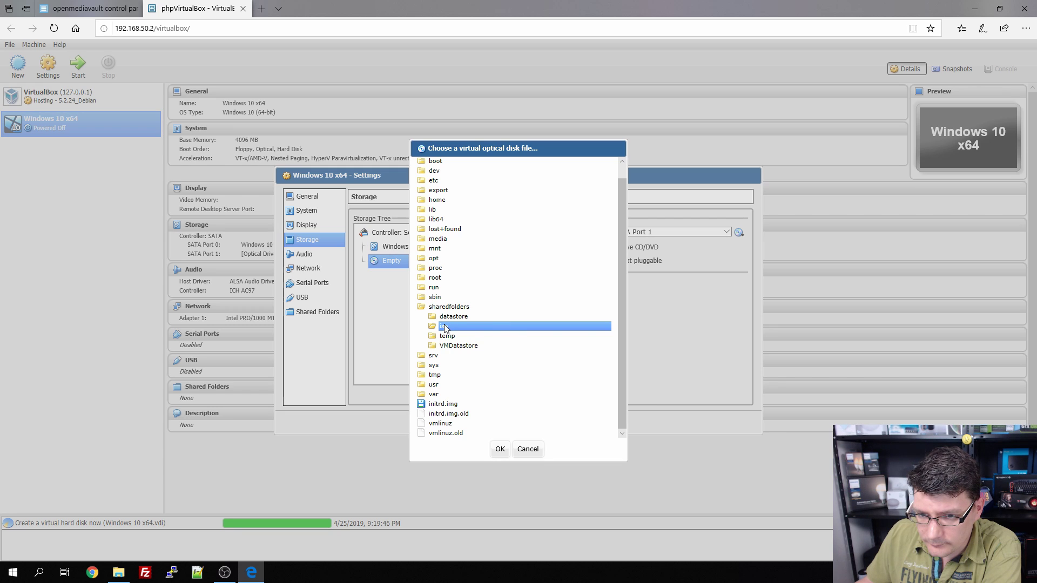
Step: Insert Windows 10 1809 x64.iso from /sharedfolders/iso into the SATA Port 1 optical drive
click(531, 448)
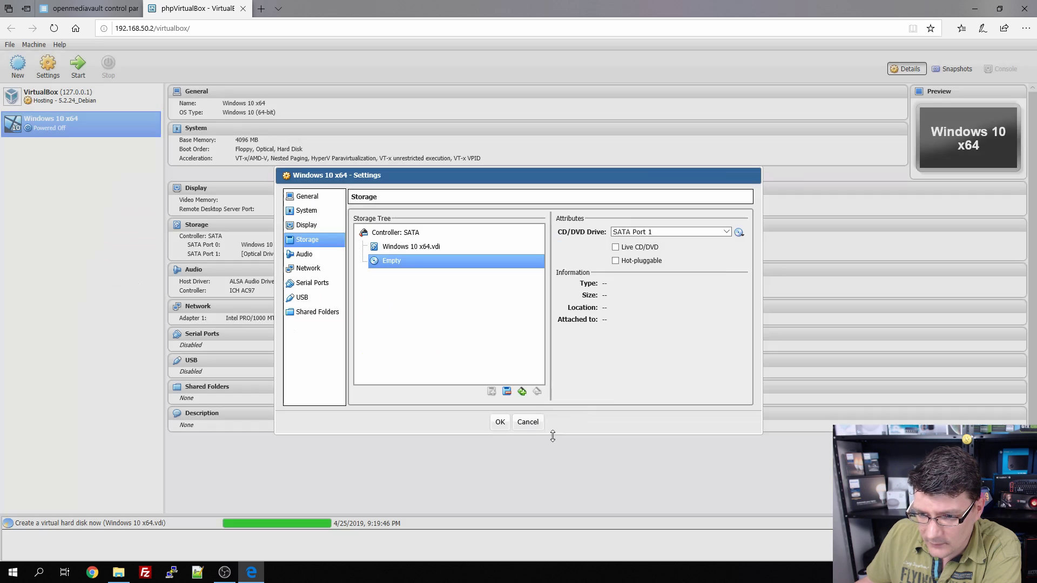
click(739, 233)
click(747, 243)
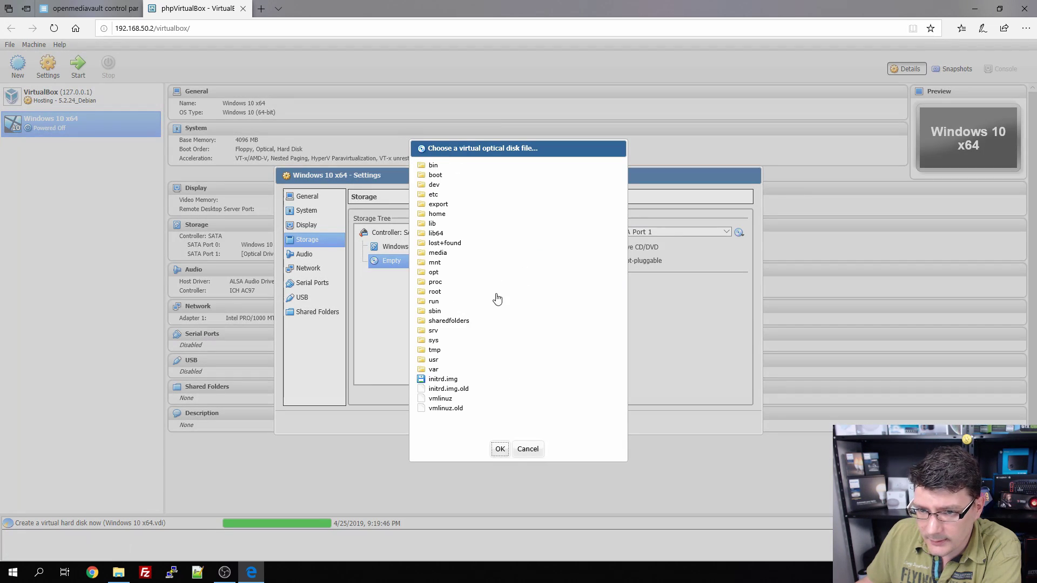
click(462, 321)
click(444, 327)
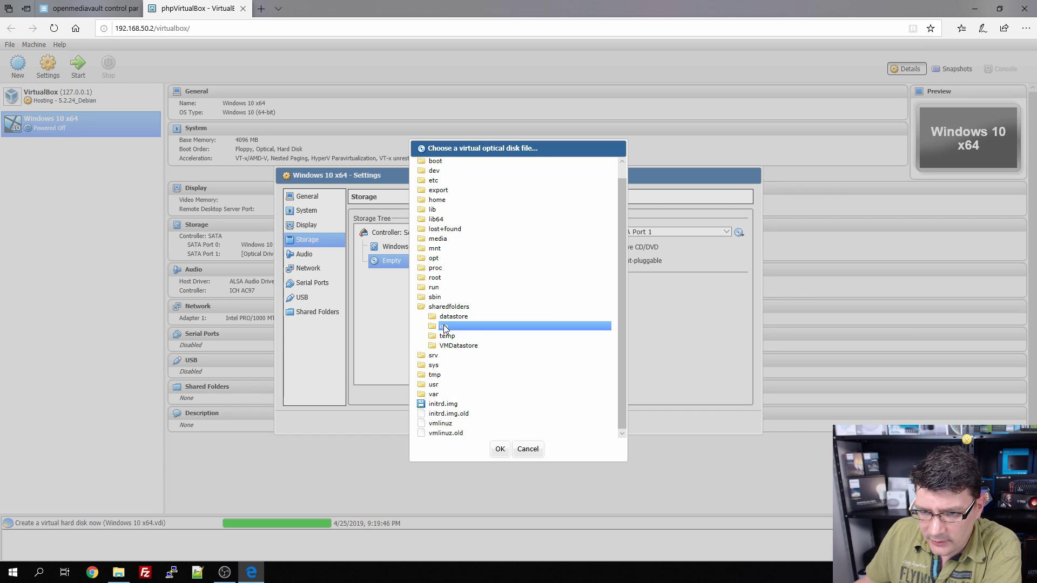
click(471, 327)
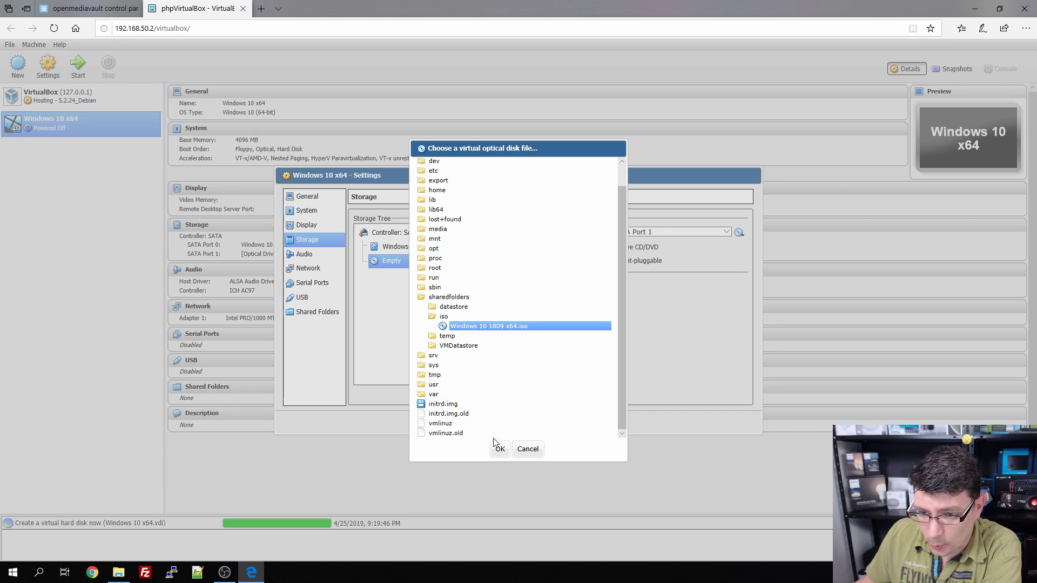
click(500, 450)
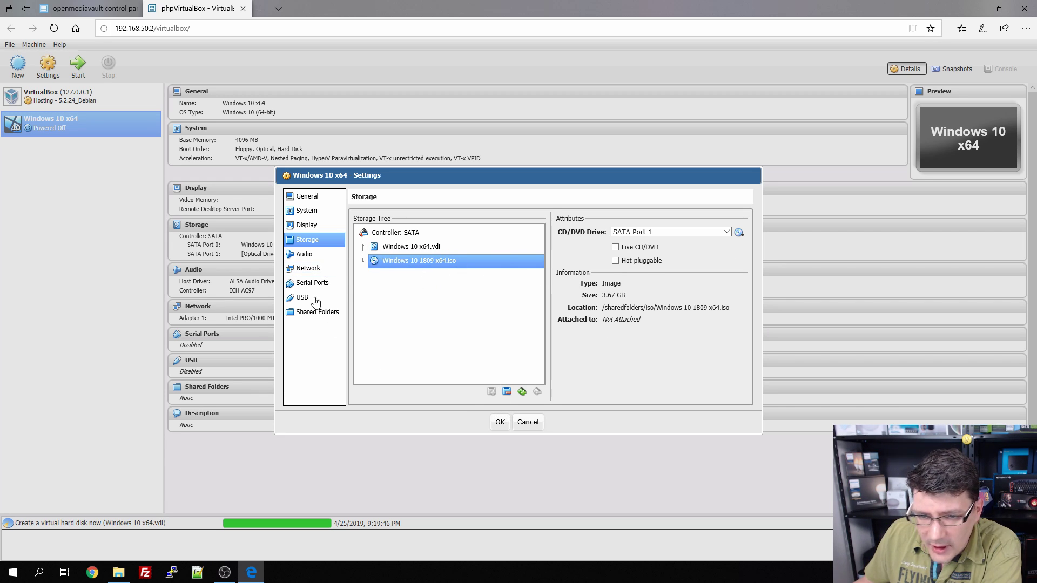
Step: Review the VM's Audio settings and all four network adapter tabs
click(326, 256)
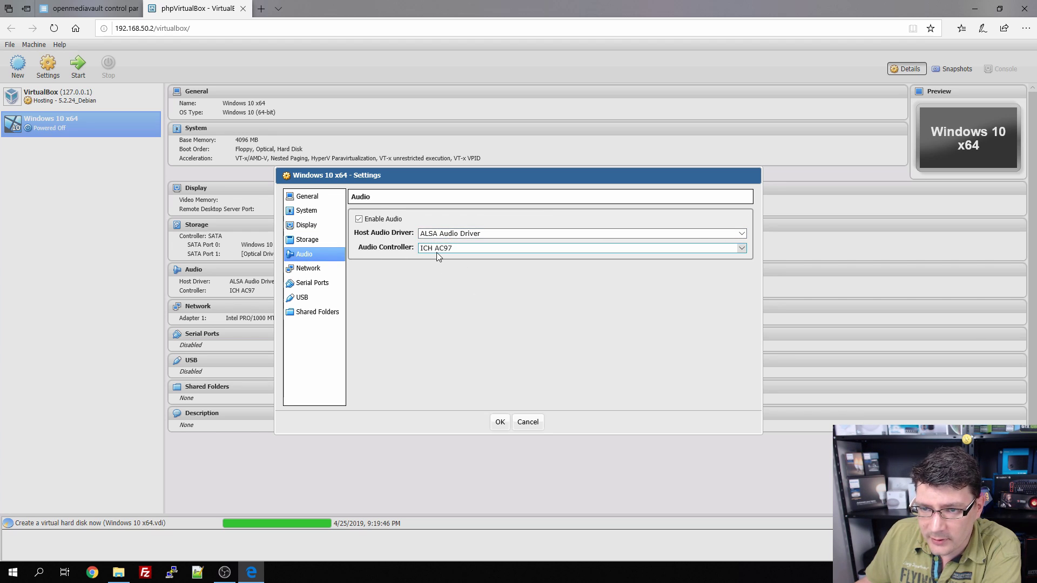
click(304, 269)
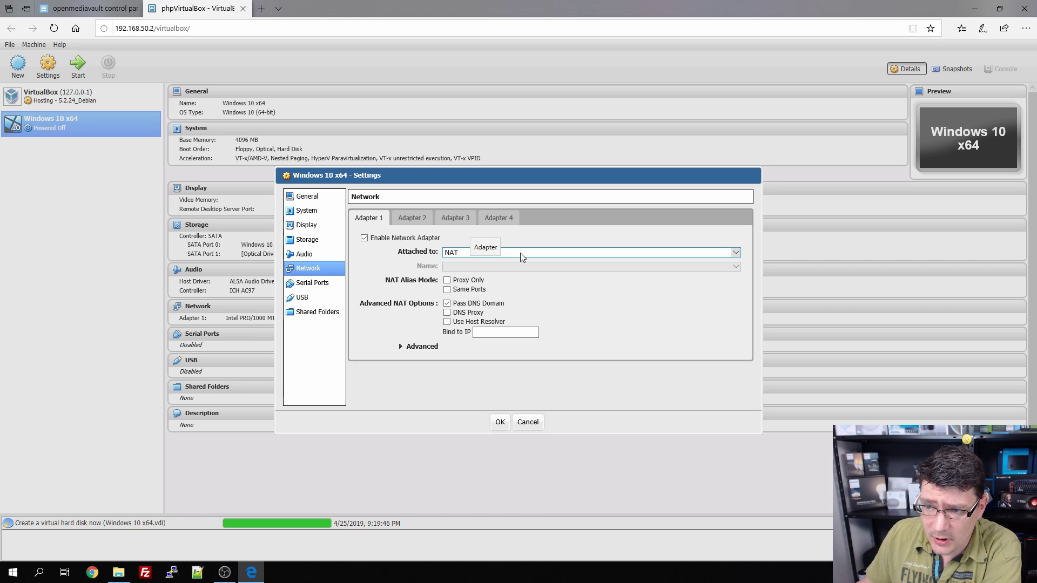
click(408, 221)
click(454, 220)
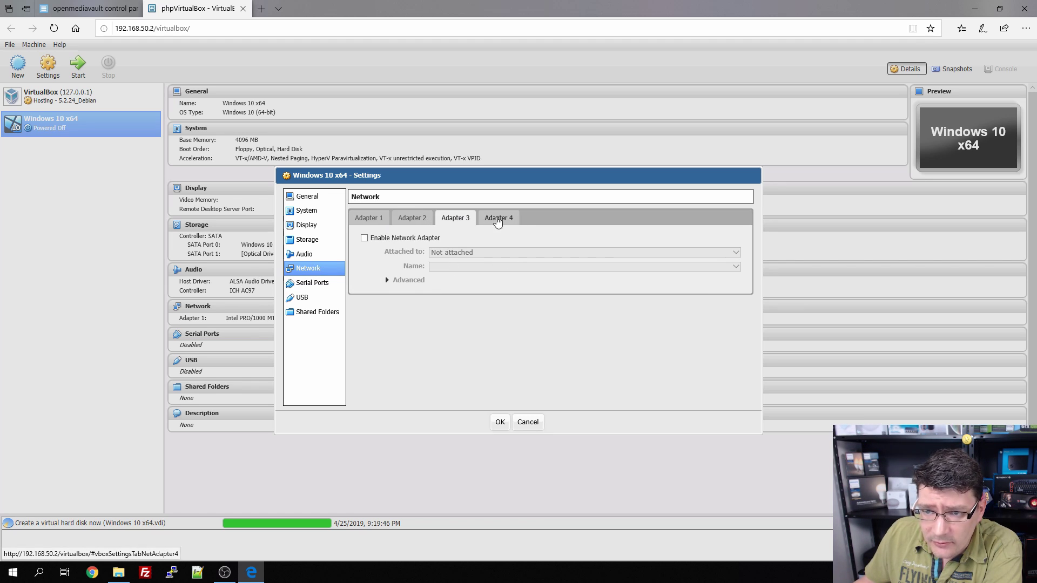
click(497, 220)
Step: Look over Serial Ports, USB and Shared Folders, save the settings and start the VM
click(312, 284)
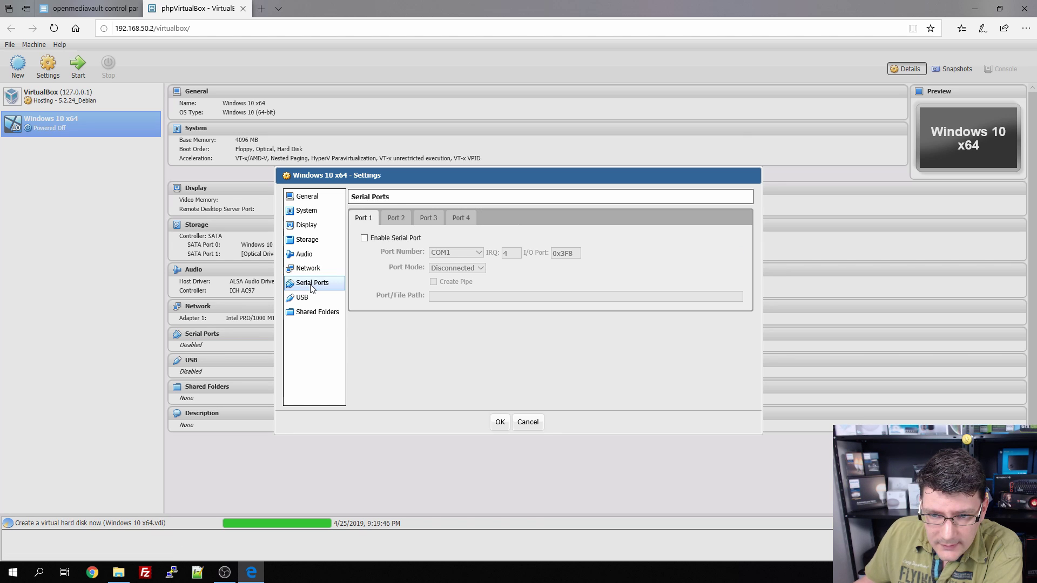
click(299, 297)
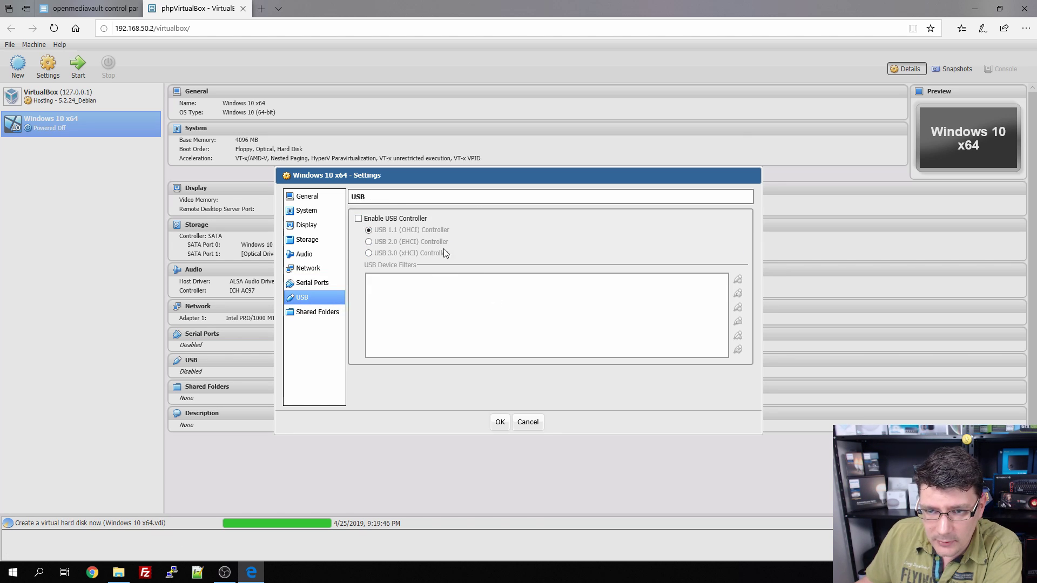
click(317, 313)
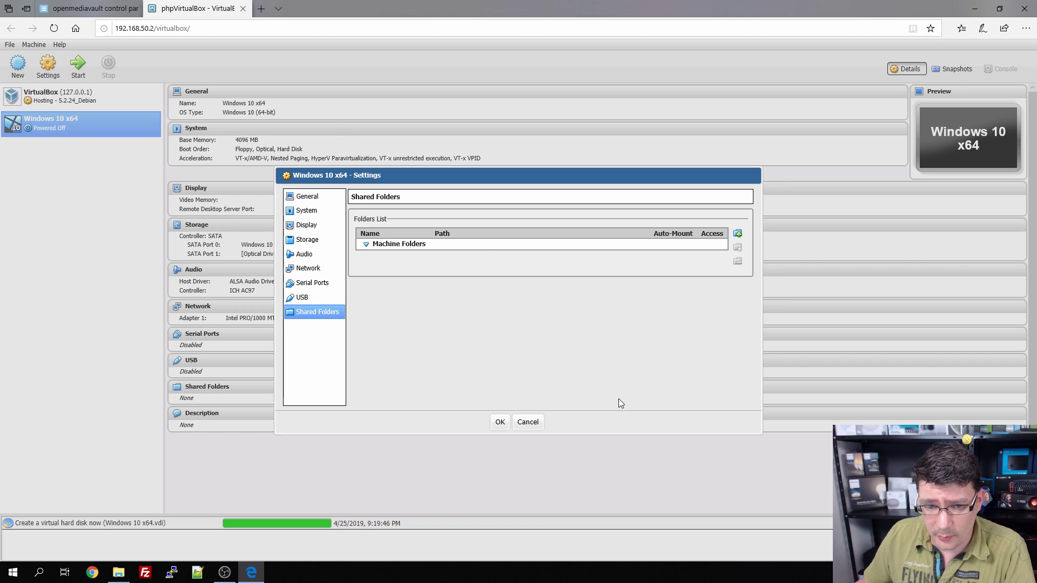
click(499, 423)
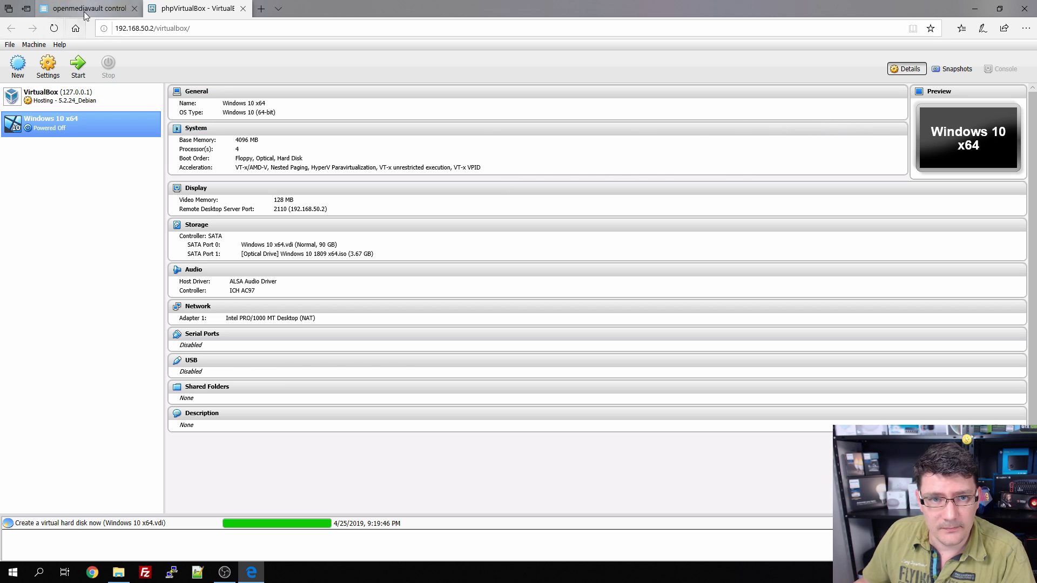
click(79, 65)
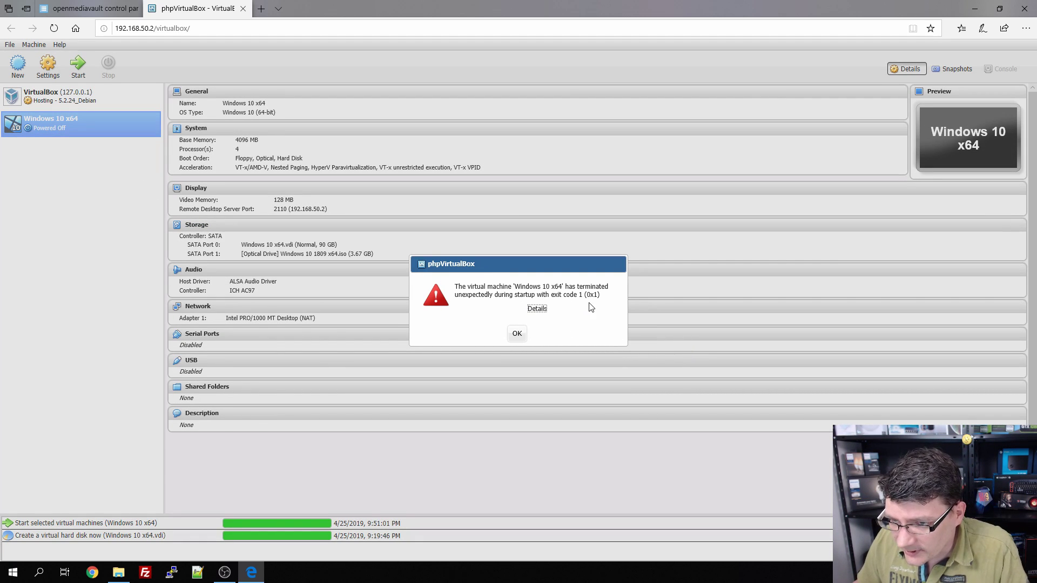
Step: After viewing the error details, enable the VM's Remote Display server with Net Address 127.0.0.1
click(539, 310)
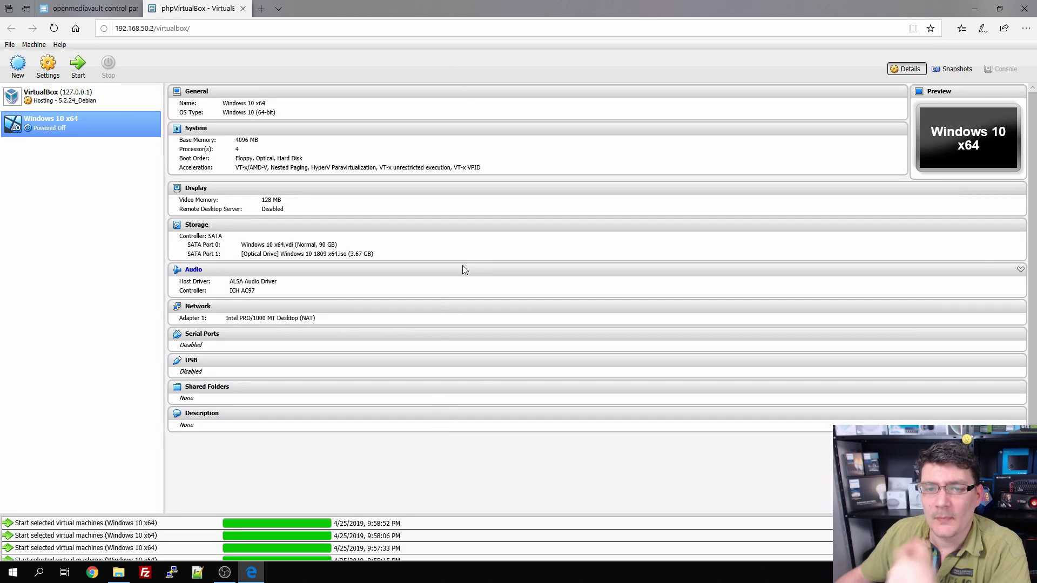
right_click(43, 127)
click(87, 136)
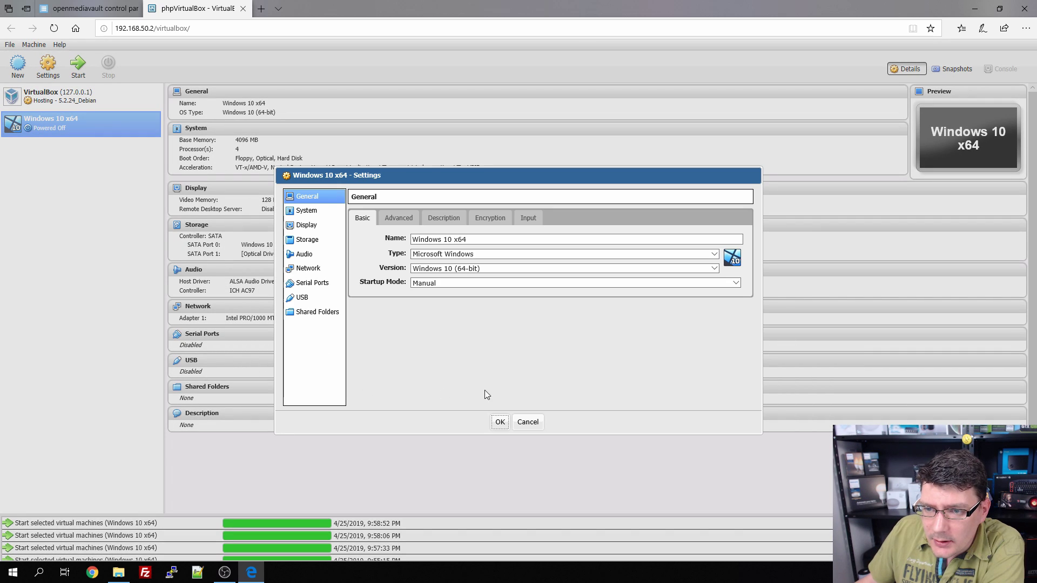
click(307, 229)
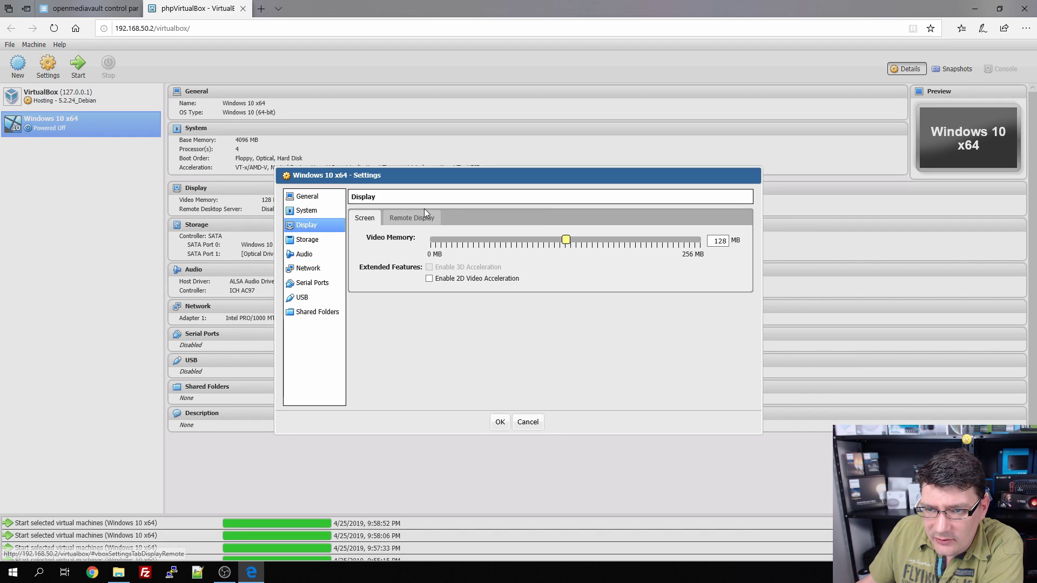
click(413, 218)
click(365, 238)
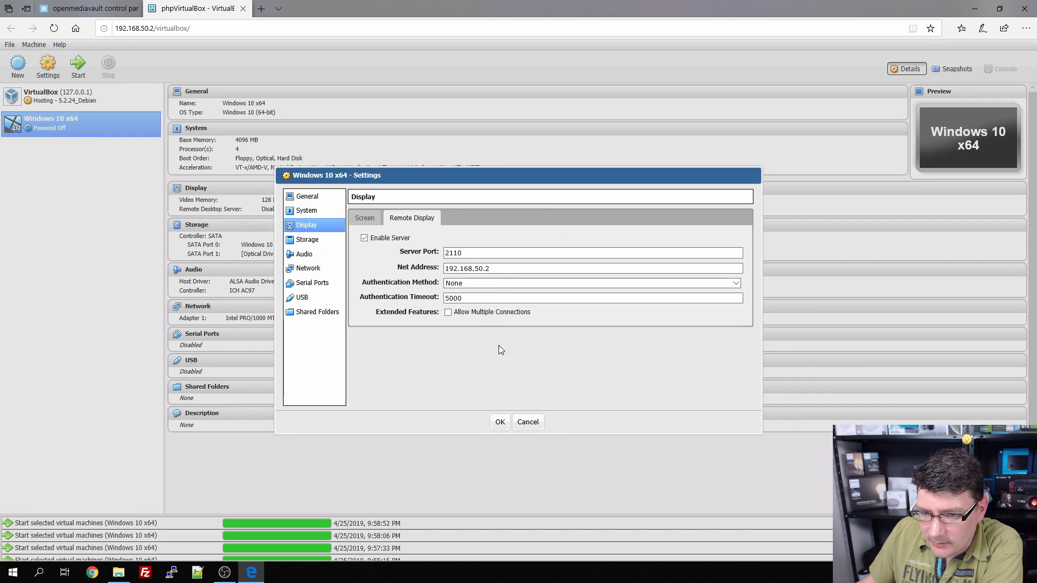
triple_click(507, 269)
text(1)
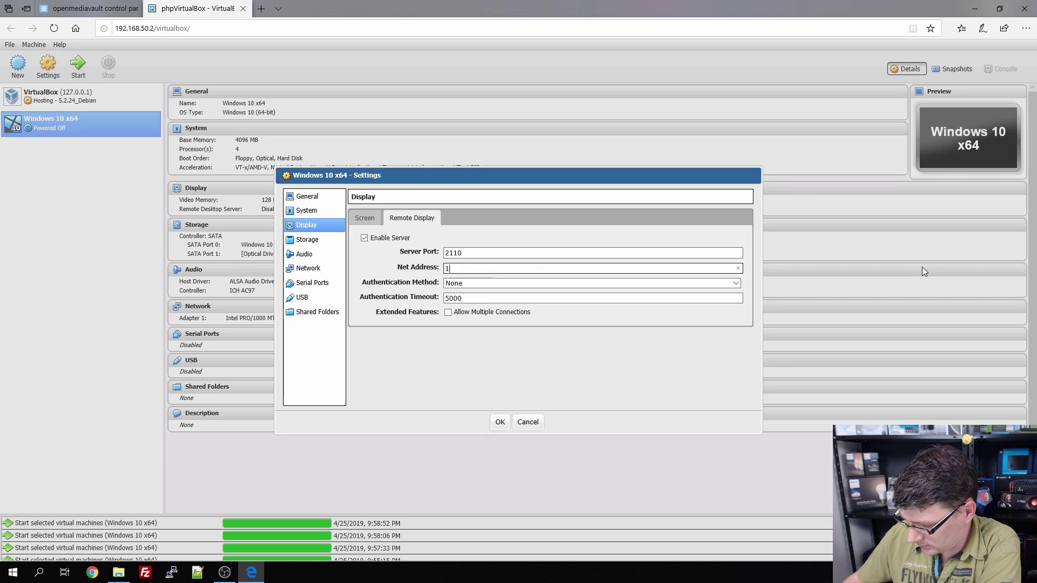
text(27.0.0.1)
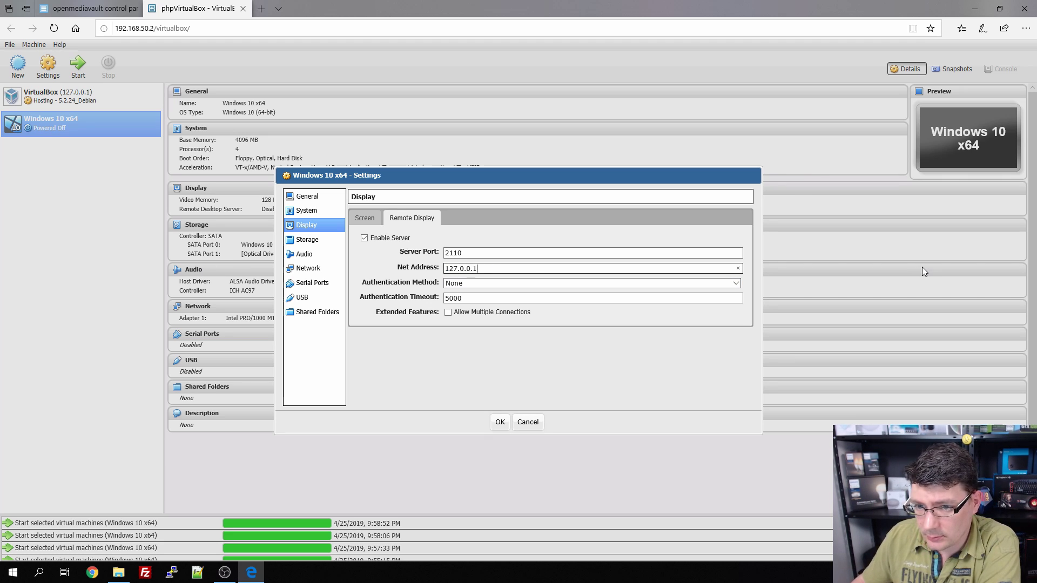
click(499, 422)
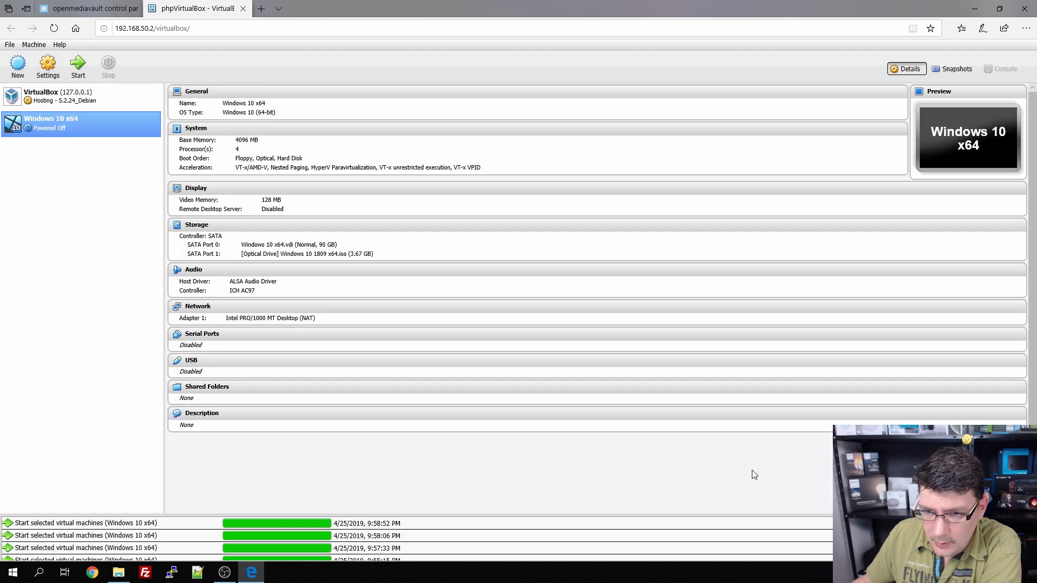
Step: Start the VM again, dismiss the startup failure, and return to the openmediavault control panel
click(76, 78)
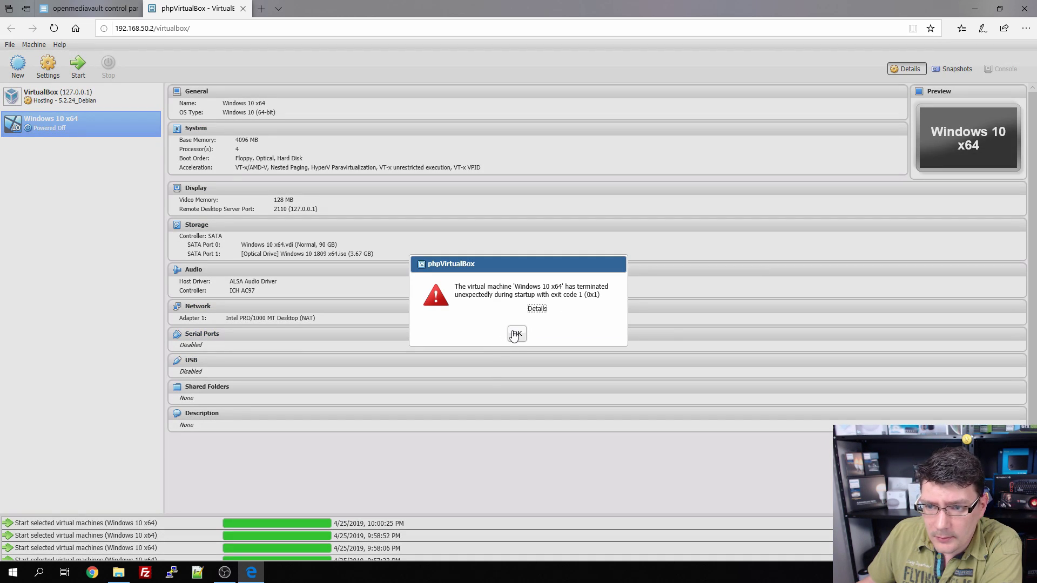
click(516, 334)
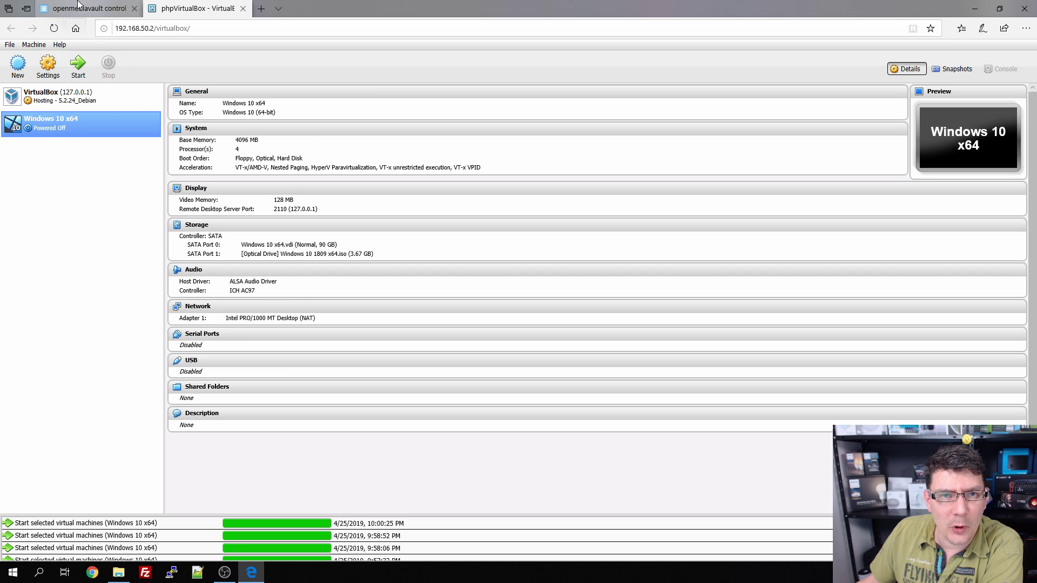
click(89, 8)
Step: Log back in to openmediavault as admin with the account password
click(507, 286)
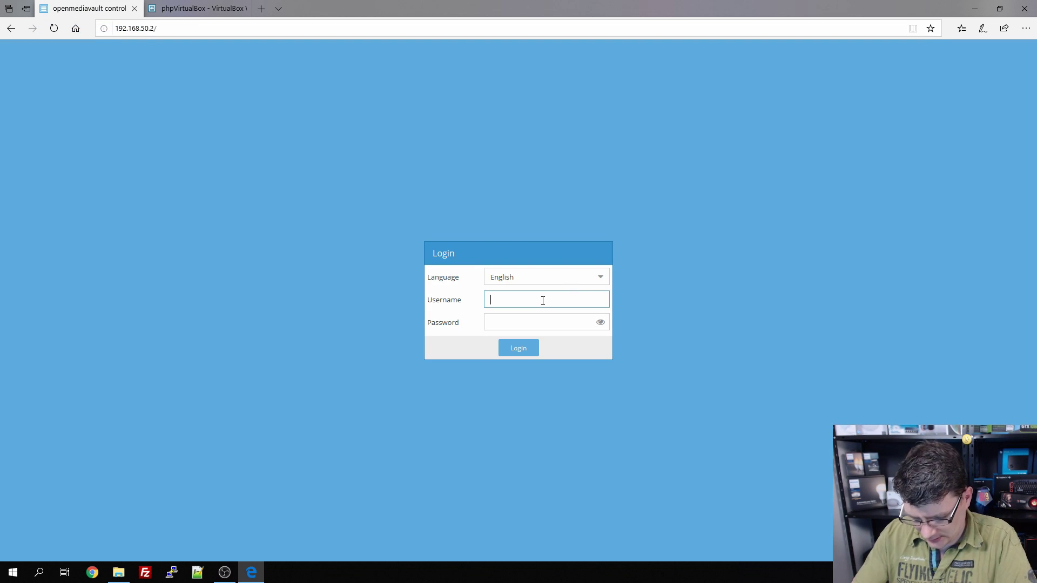
text(admin)
key(Tab)
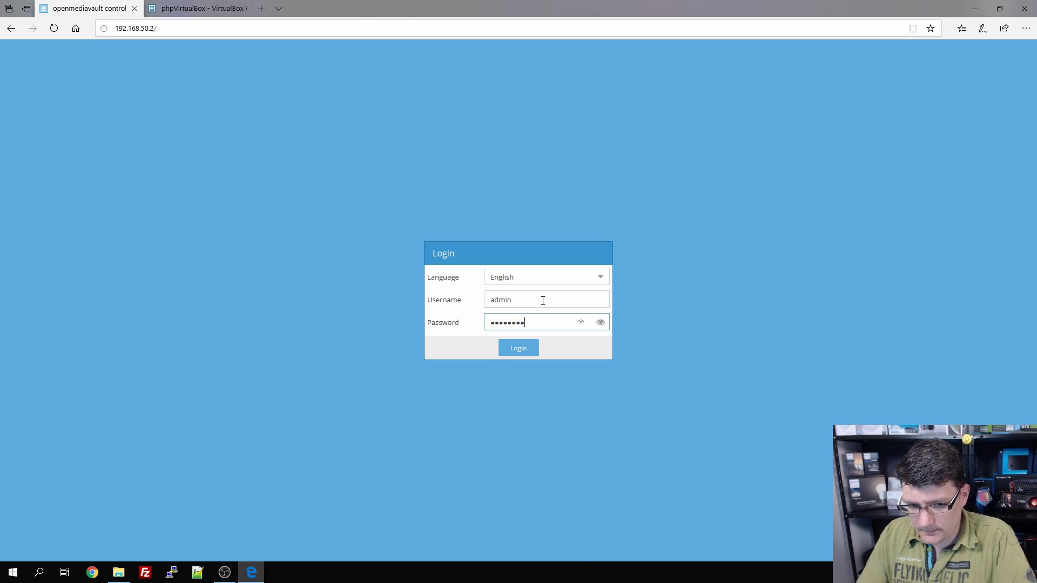
key(Return)
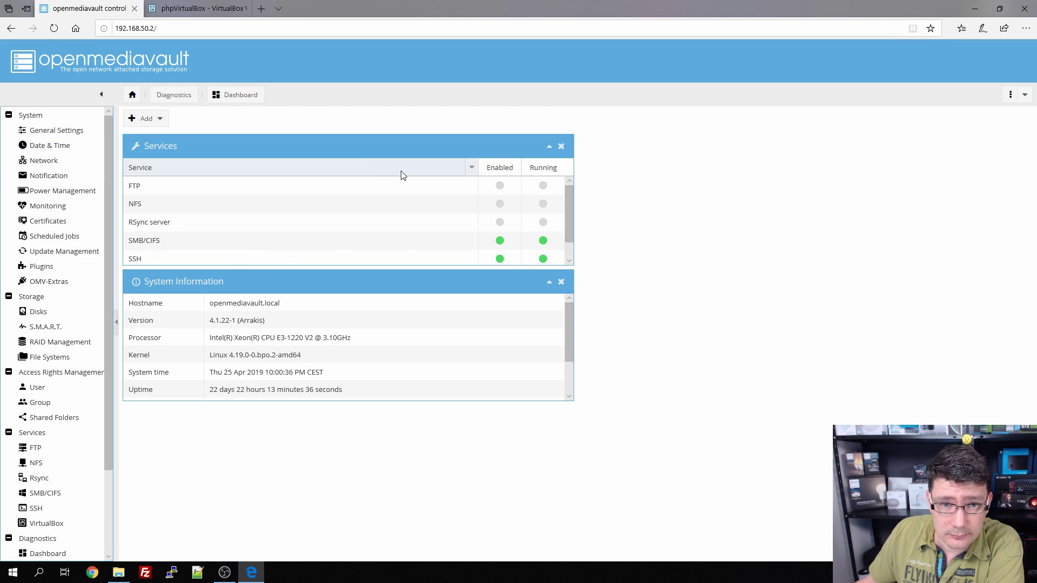
Step: Reboot the NAS from the power actions menu and confirm it
click(1024, 96)
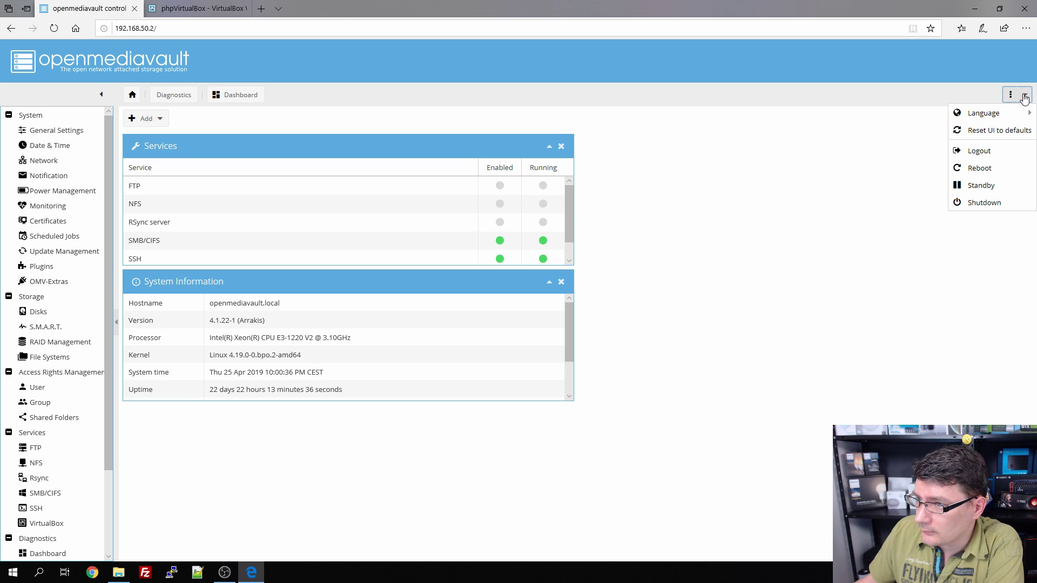
click(982, 168)
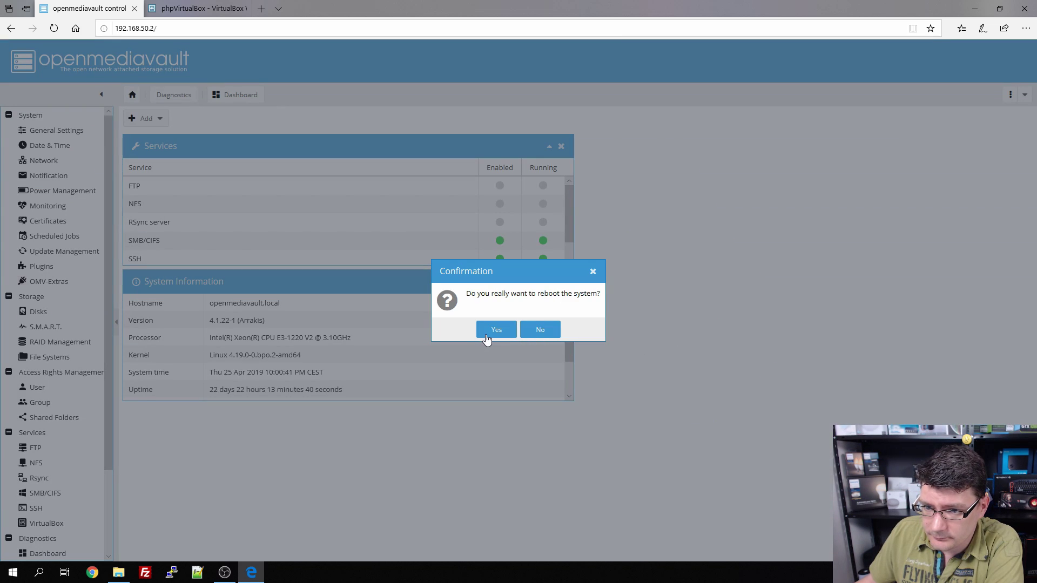
click(489, 333)
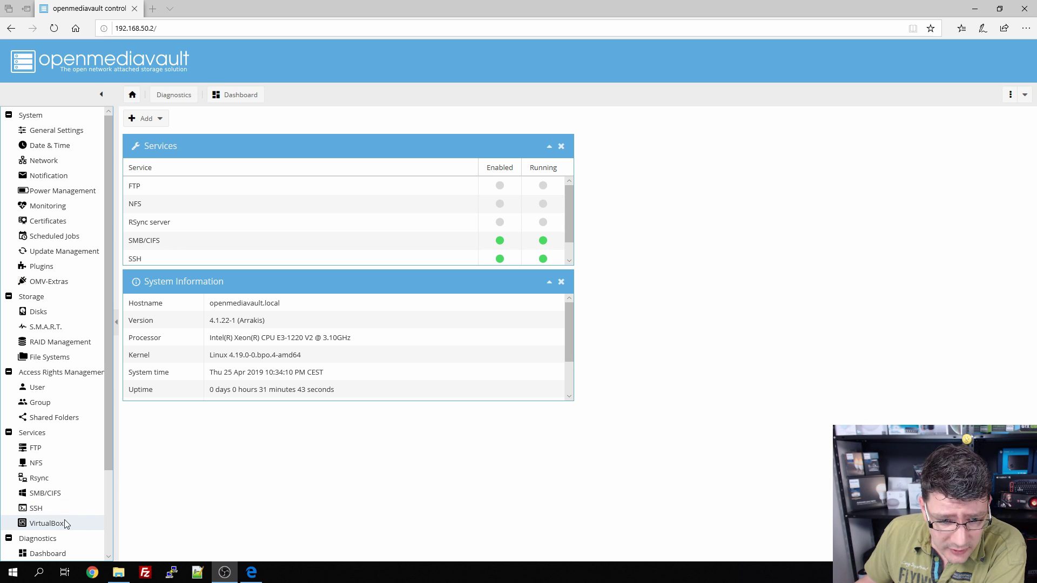
Step: Launch the phpVirtualBox web interface from Services > VirtualBox
scroll(464, 258, down, 1)
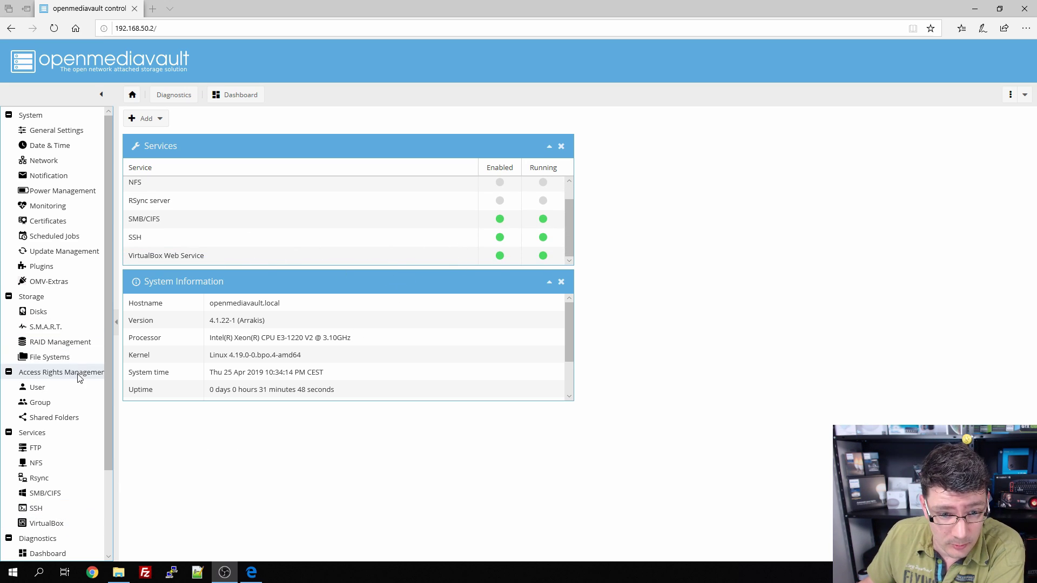
click(53, 523)
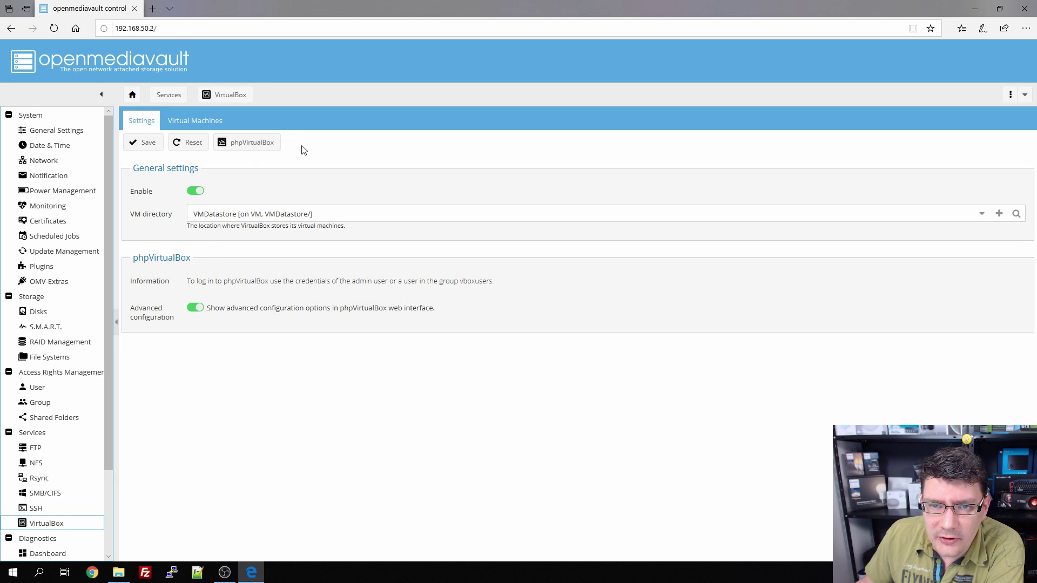
click(258, 143)
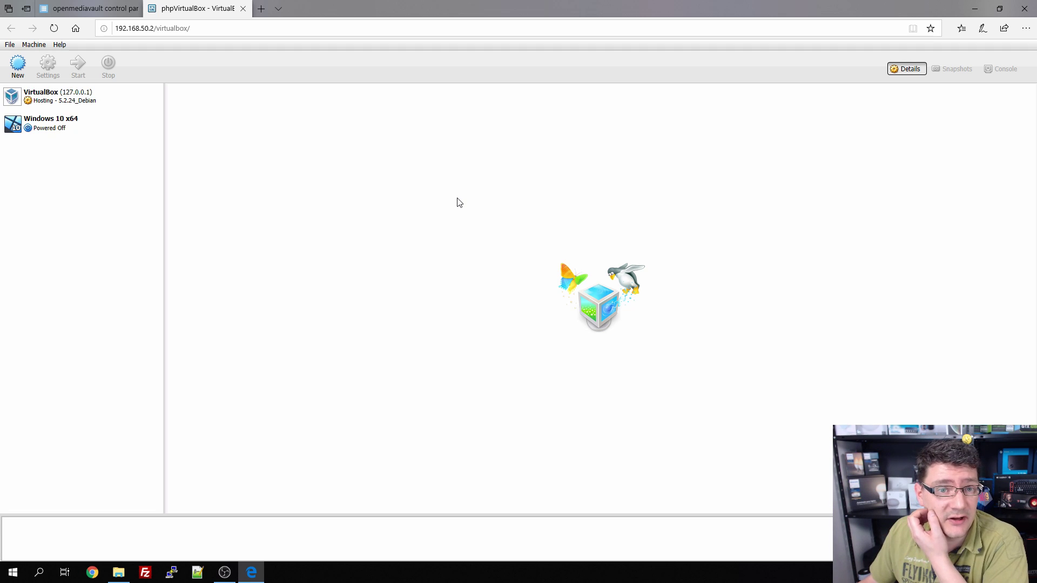
Step: Change the Remote Display Net Address to 192.168.50.2, save, and start the Windows 10 x64 VM
click(66, 126)
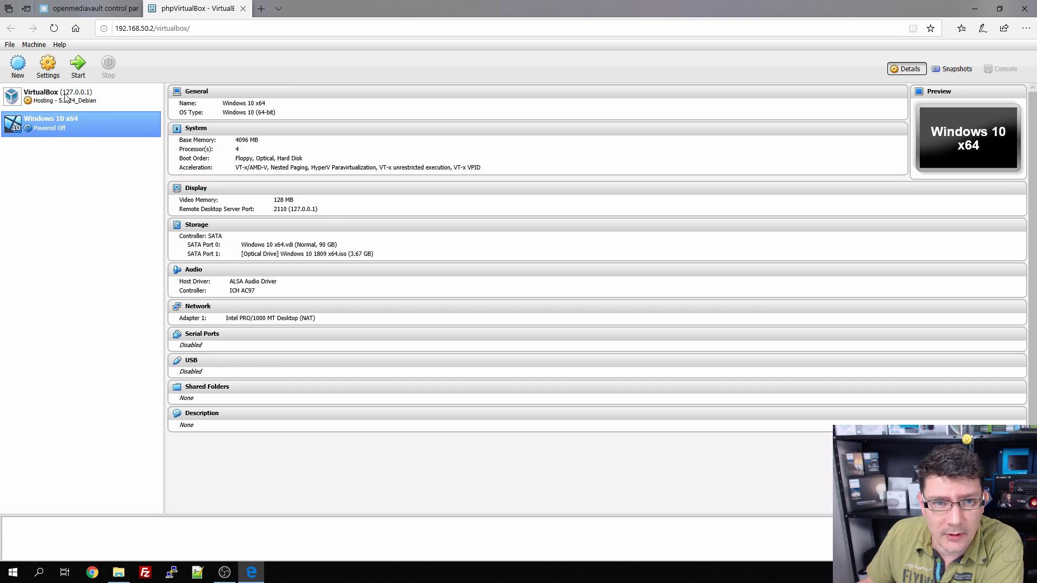
click(48, 65)
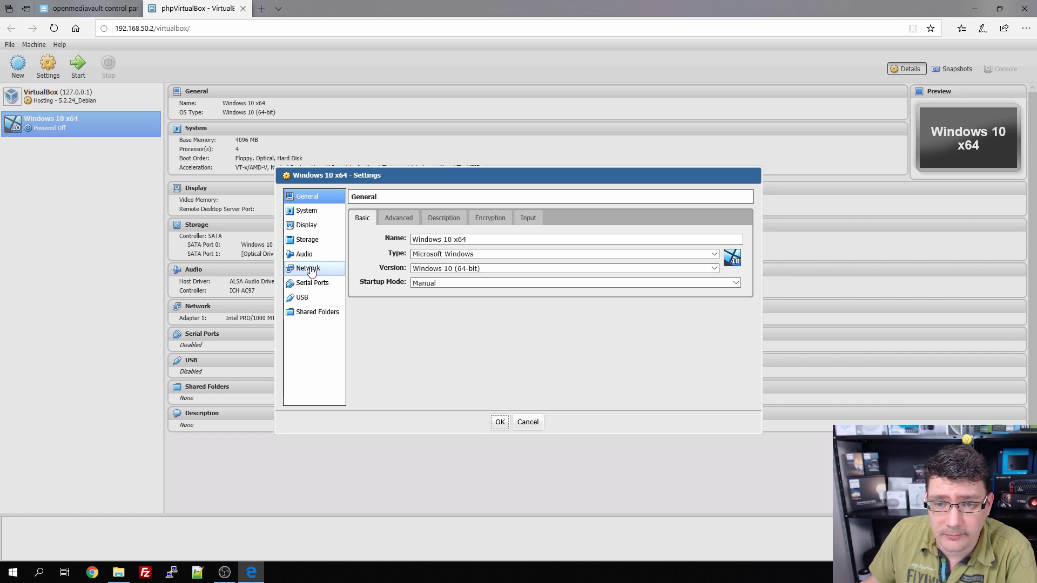
click(311, 271)
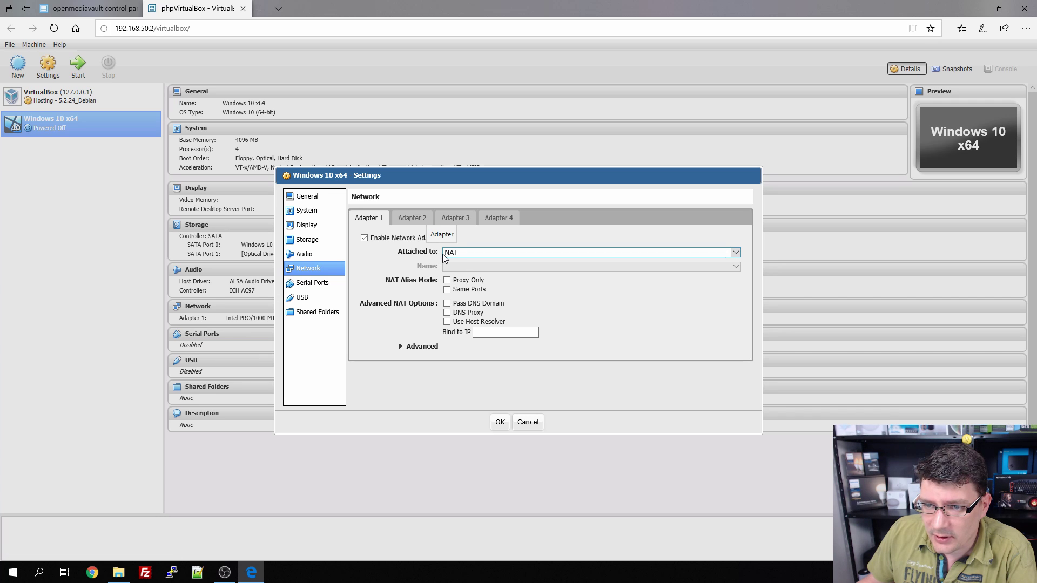
click(313, 226)
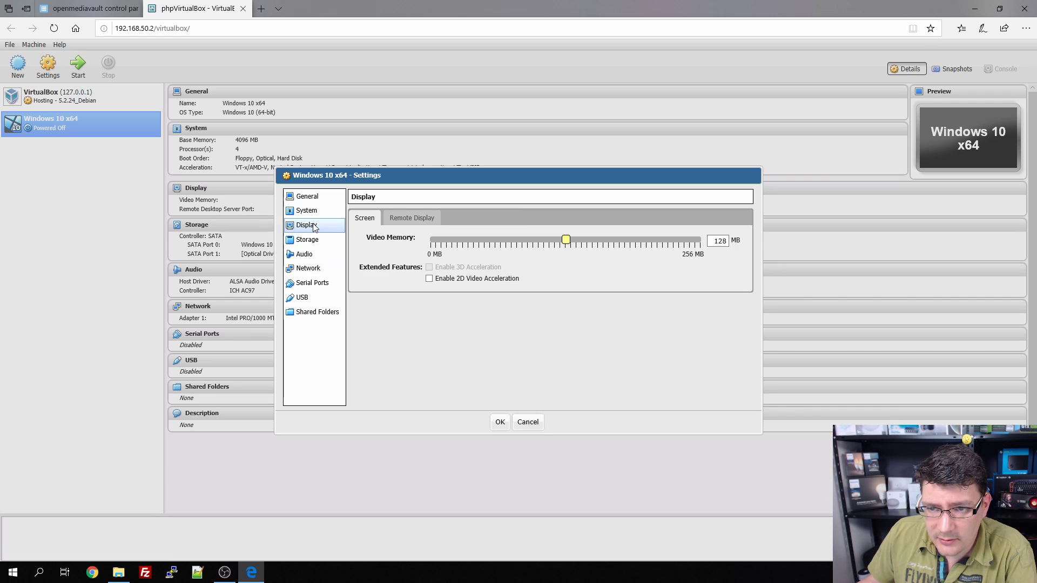
click(411, 218)
triple_click(493, 271)
text(192.168.50.2)
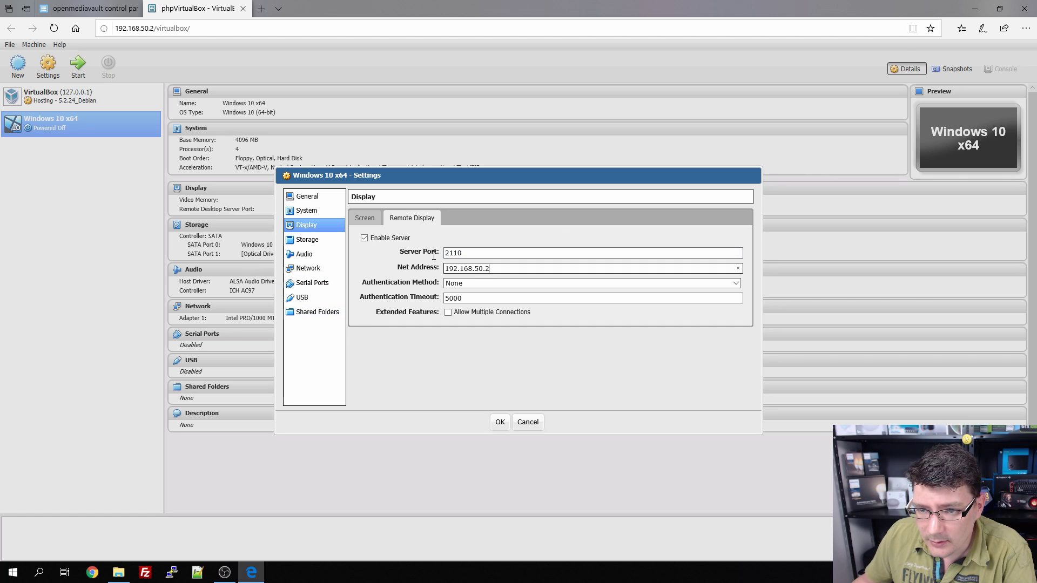
click(500, 421)
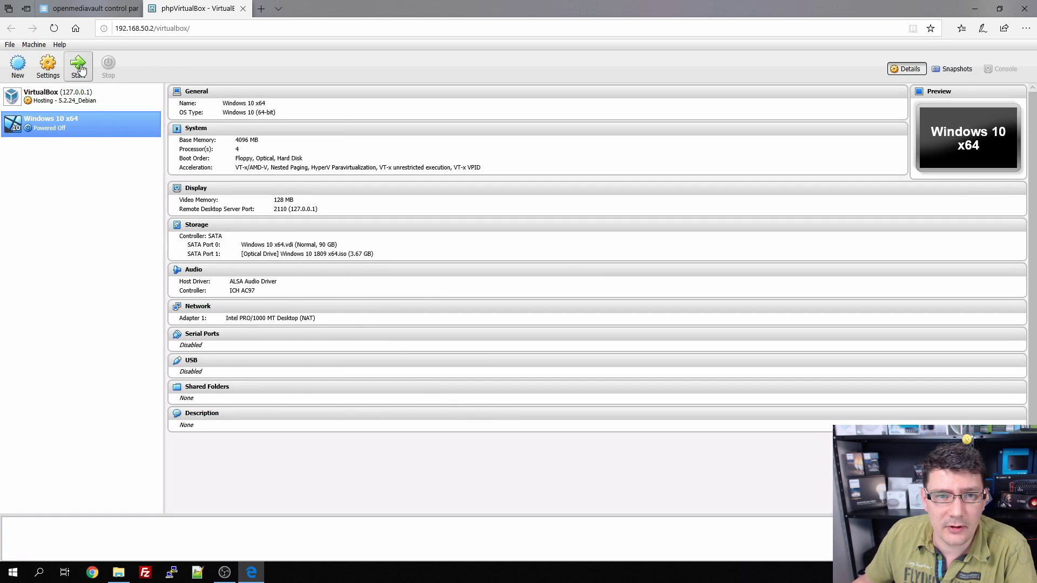
click(78, 64)
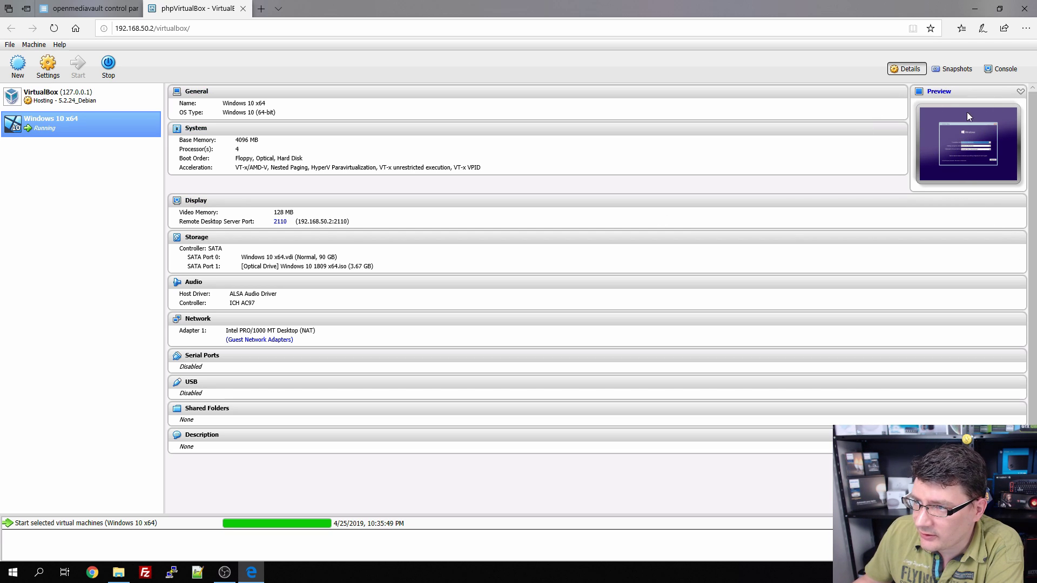
Step: Launch mstsc and connect to 192.168.50.2:2110, accepting the unverified certificate
click(1003, 68)
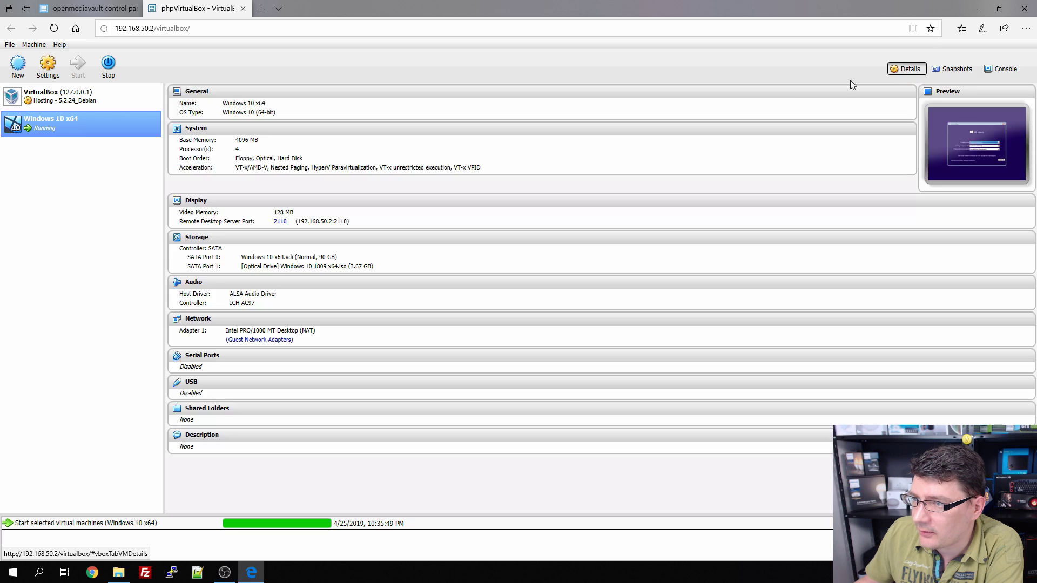
click(907, 68)
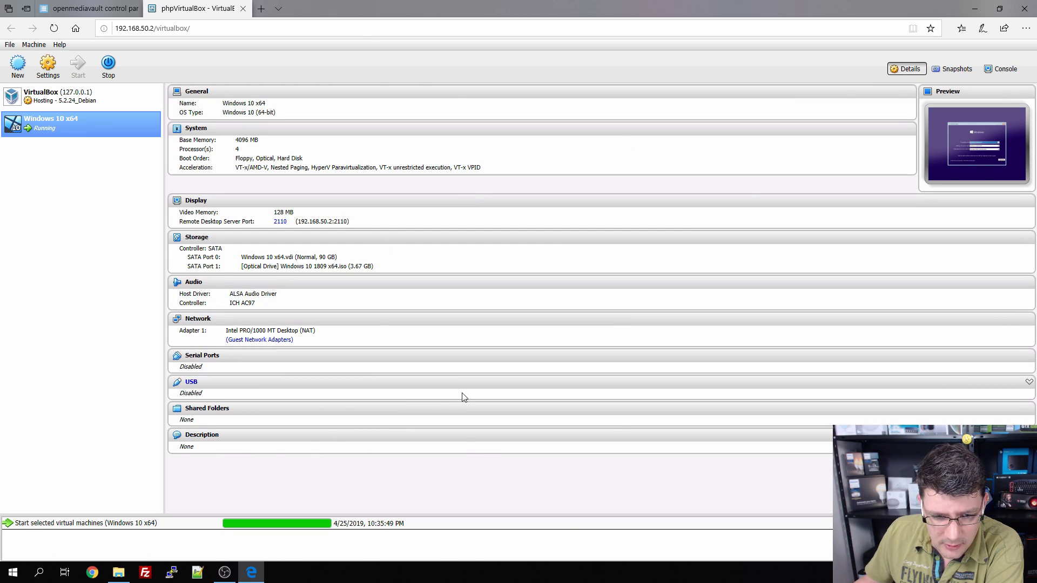
key(super)
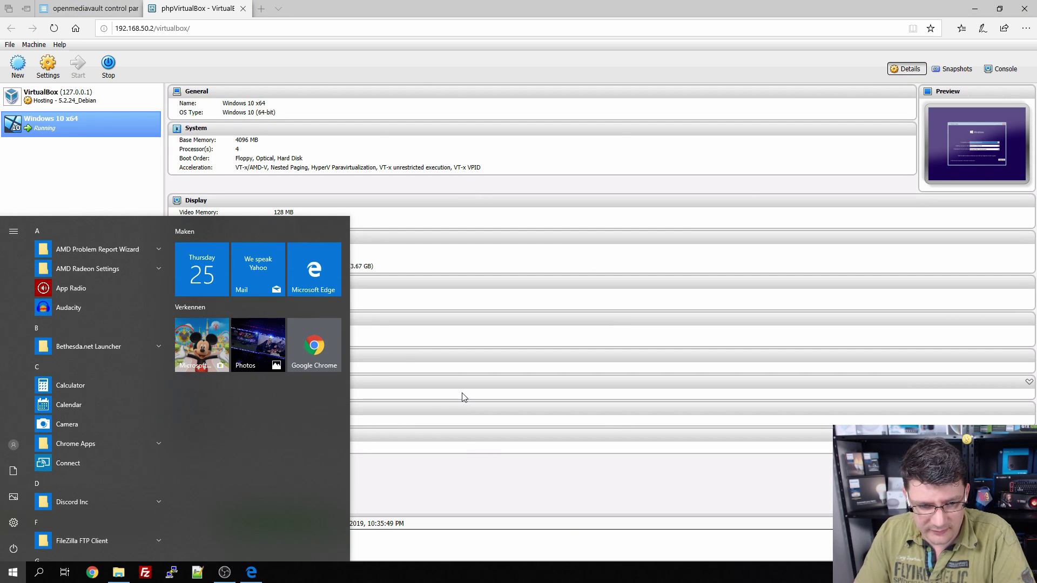
text(mstsc)
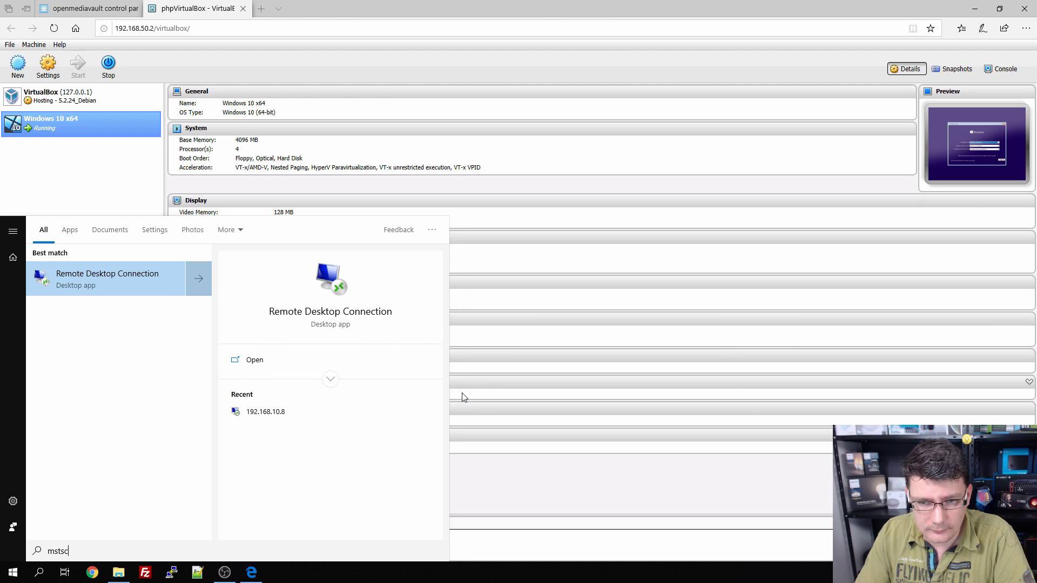
key(Return)
text(192.168.50.2:2110)
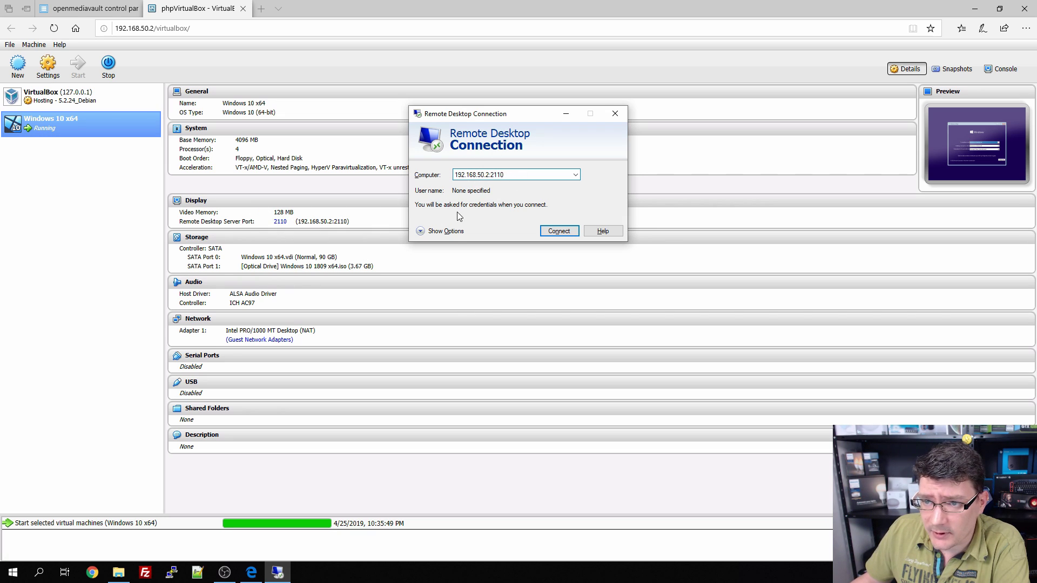
click(565, 232)
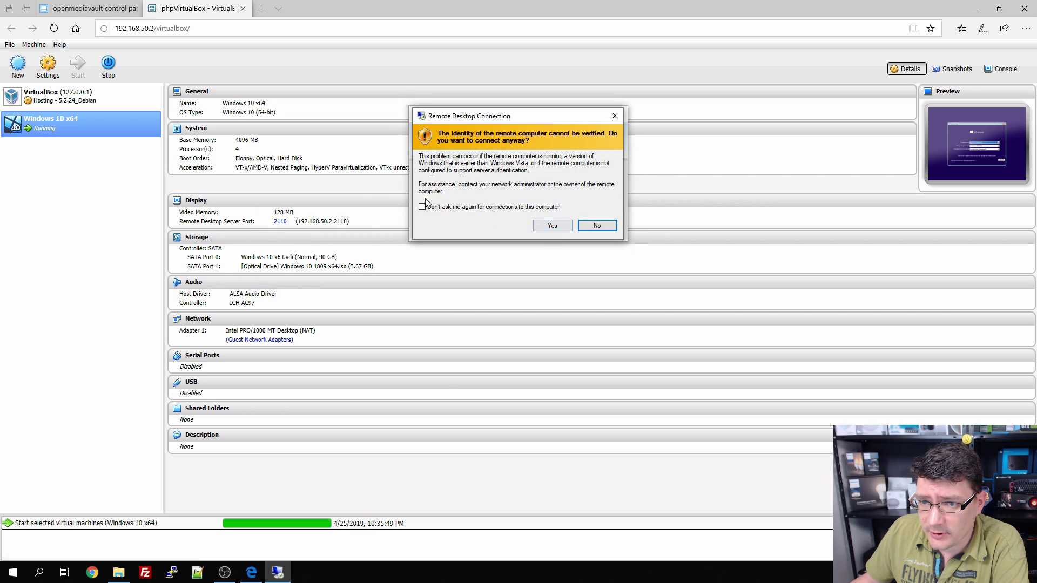
click(557, 226)
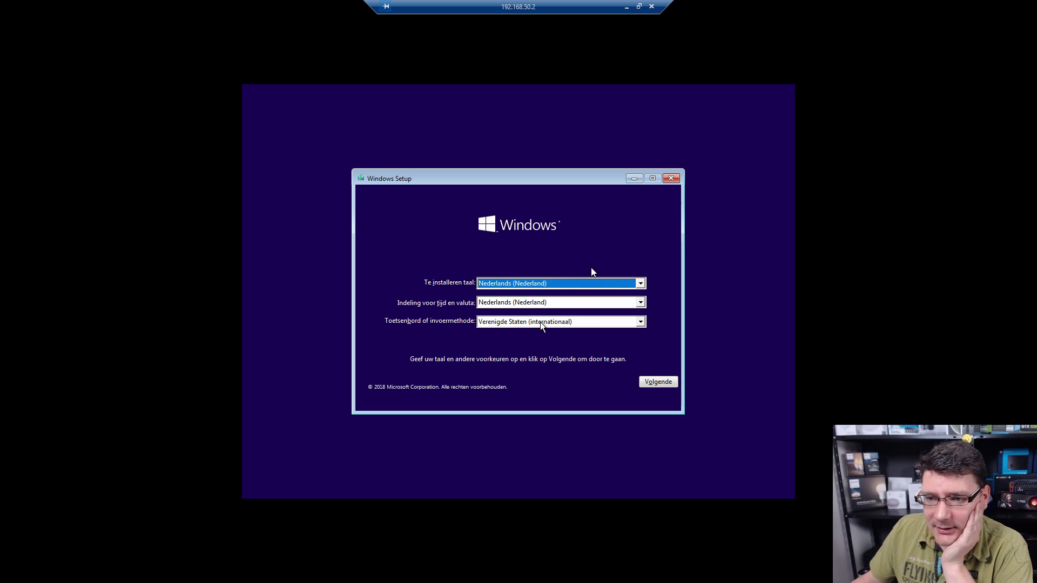
Step: Keep Nederlands (Nederland) as the language, start installing, and skip the product key
click(554, 287)
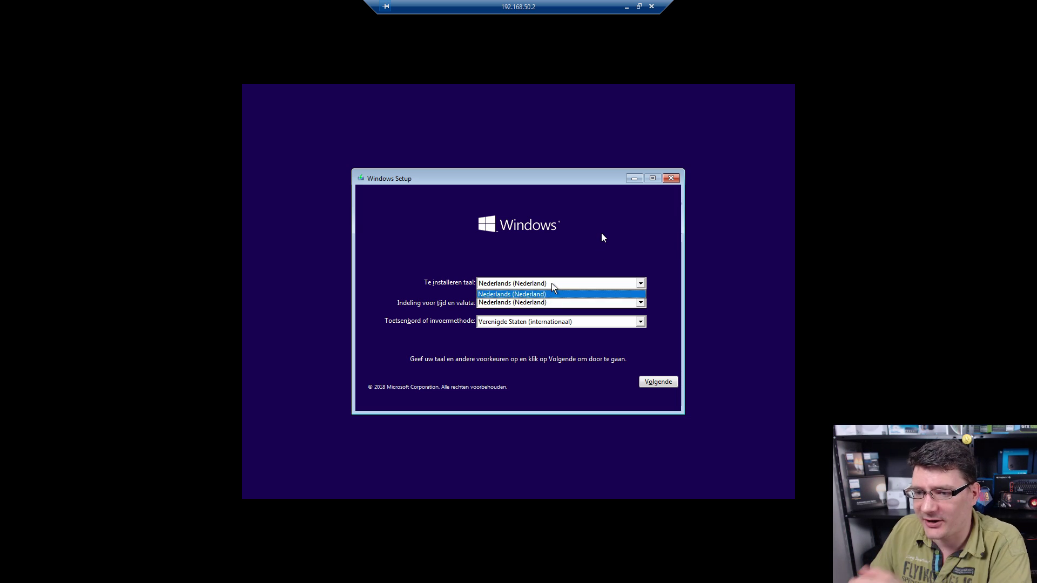
click(553, 288)
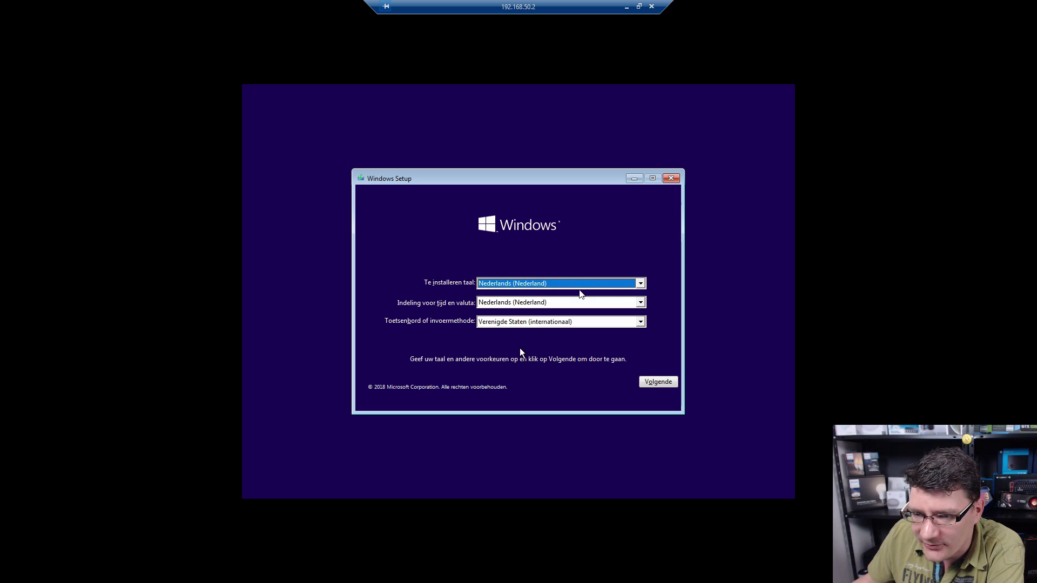
click(669, 385)
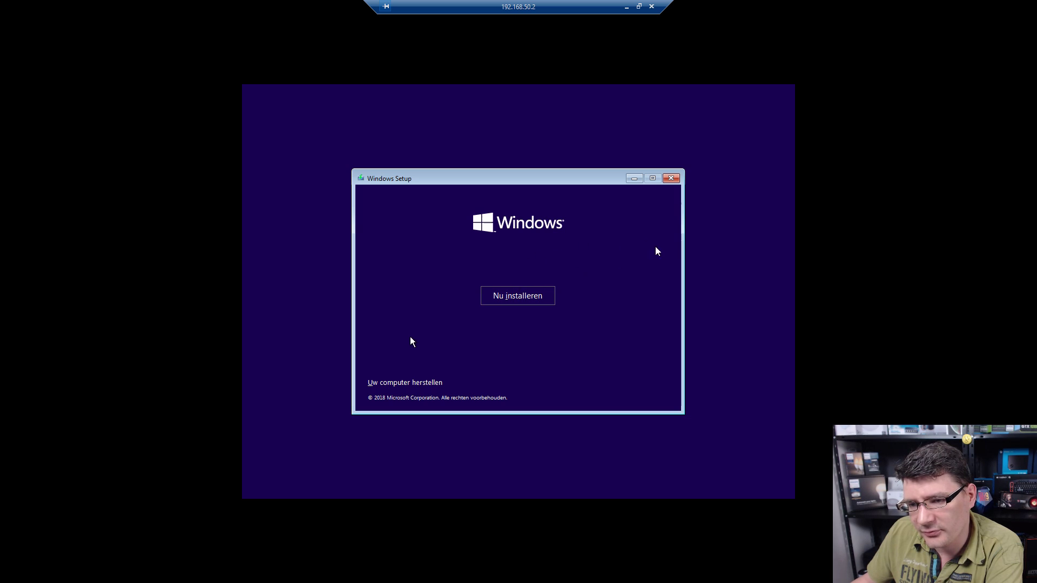
click(540, 300)
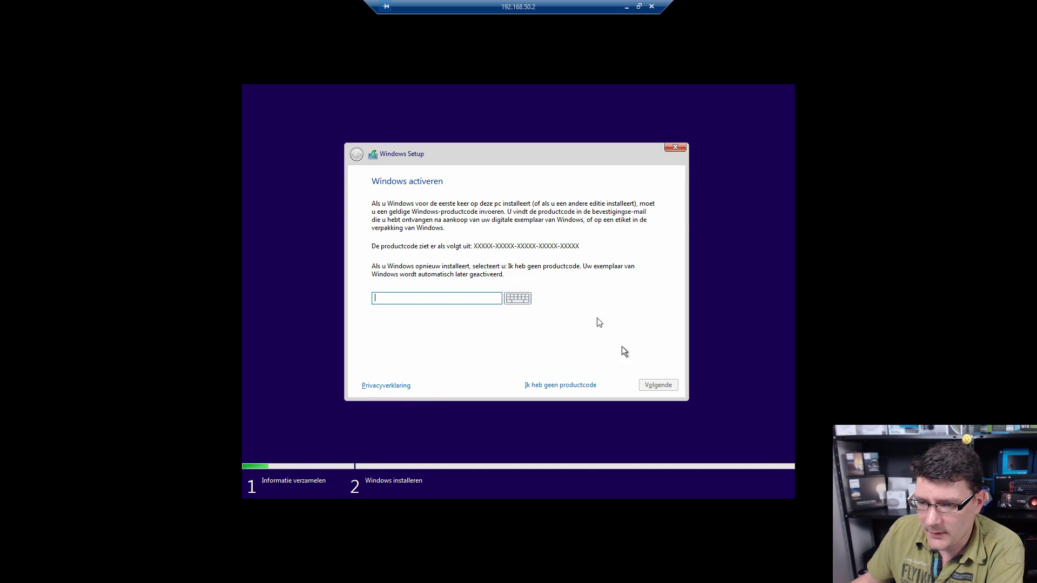
click(591, 386)
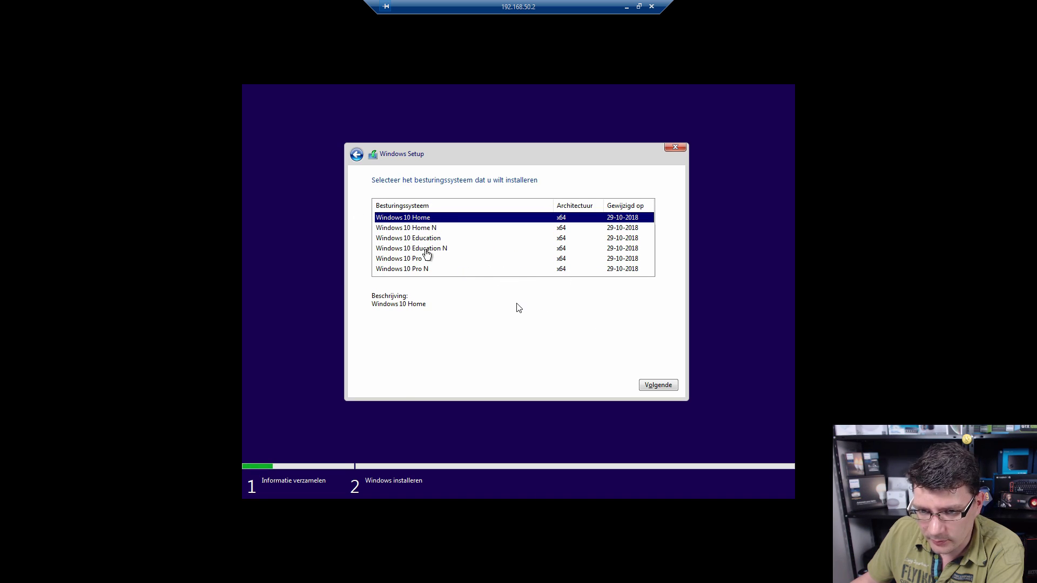
Step: Choose Windows 10 Pro, accept the licence terms, and pick the custom (Aangepast) installation
click(400, 260)
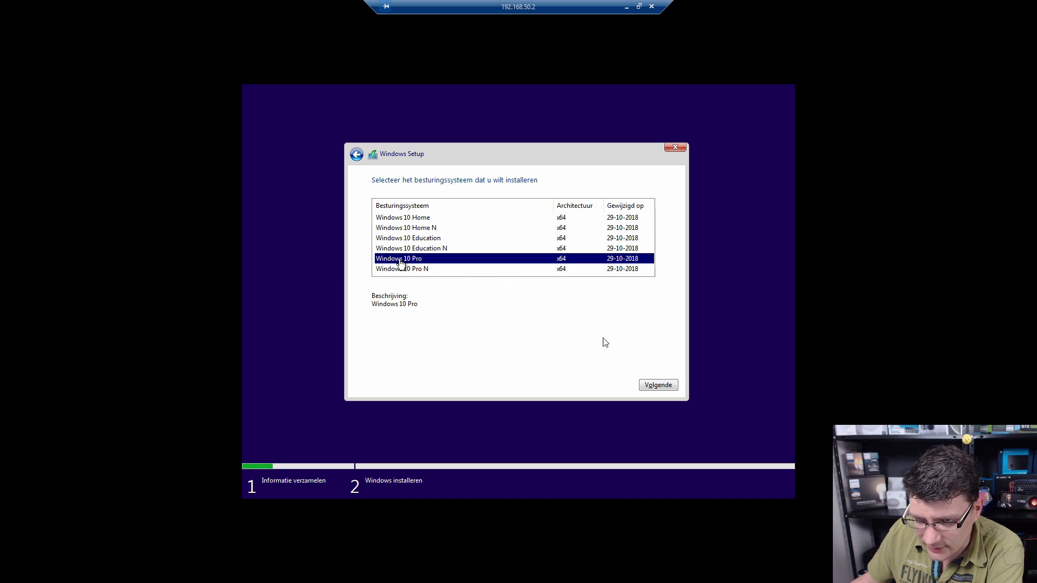
click(657, 385)
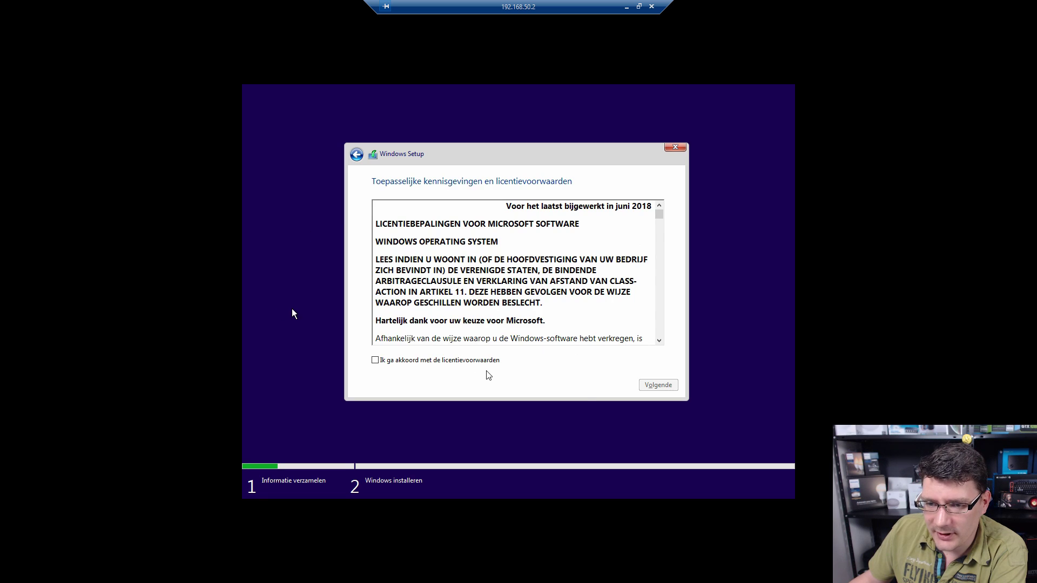
click(441, 363)
click(658, 385)
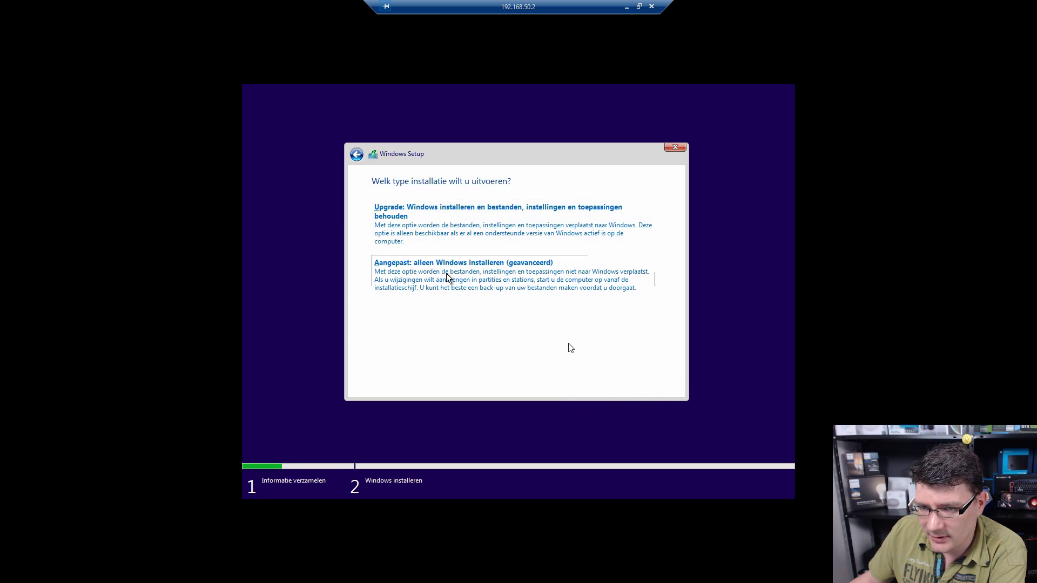
click(448, 272)
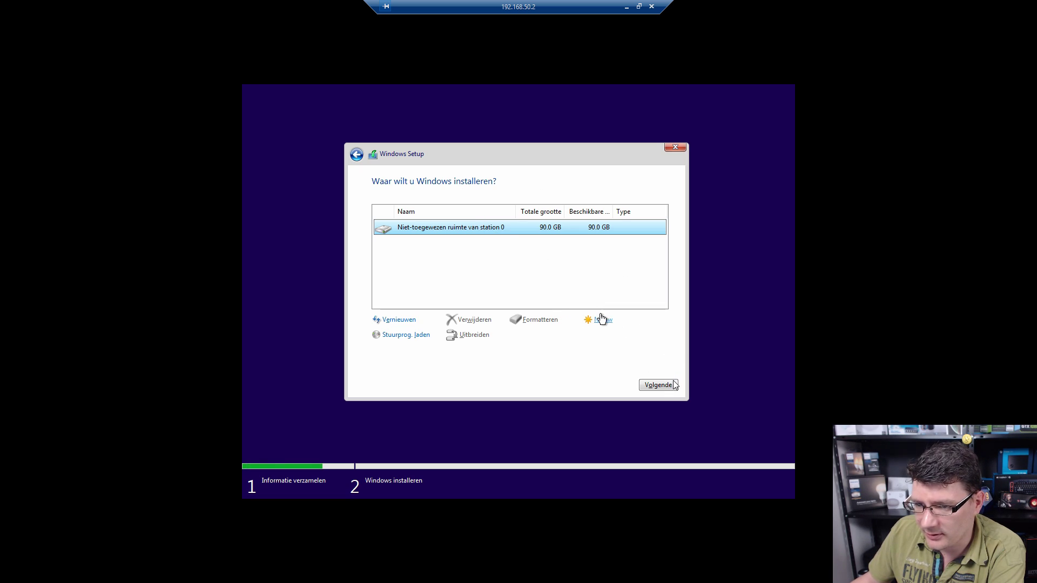
Step: Create a 92160 MB partition, install Windows onto the 89.5 GB primary partition, then close Edge
click(601, 320)
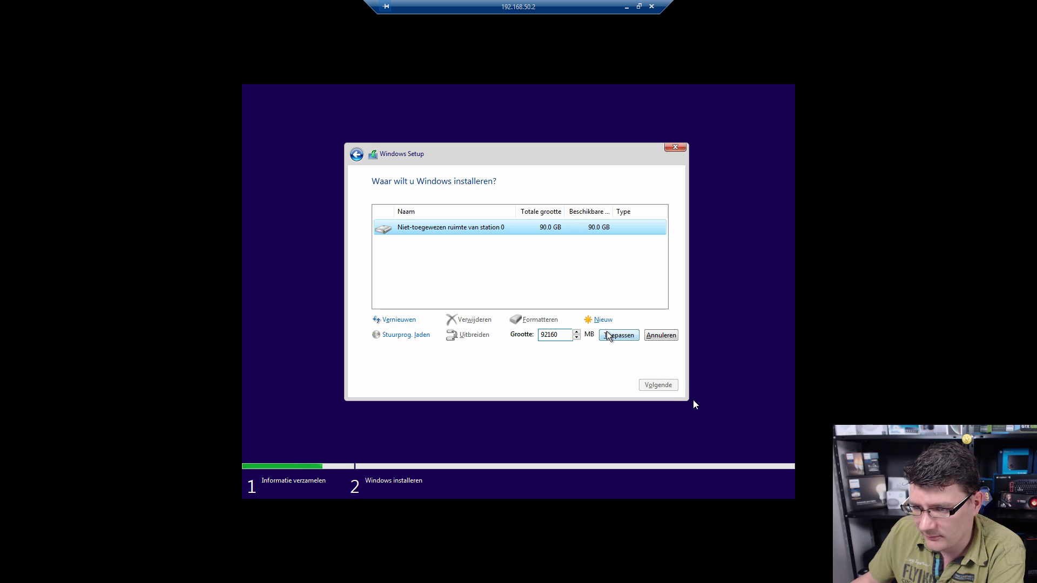
click(609, 335)
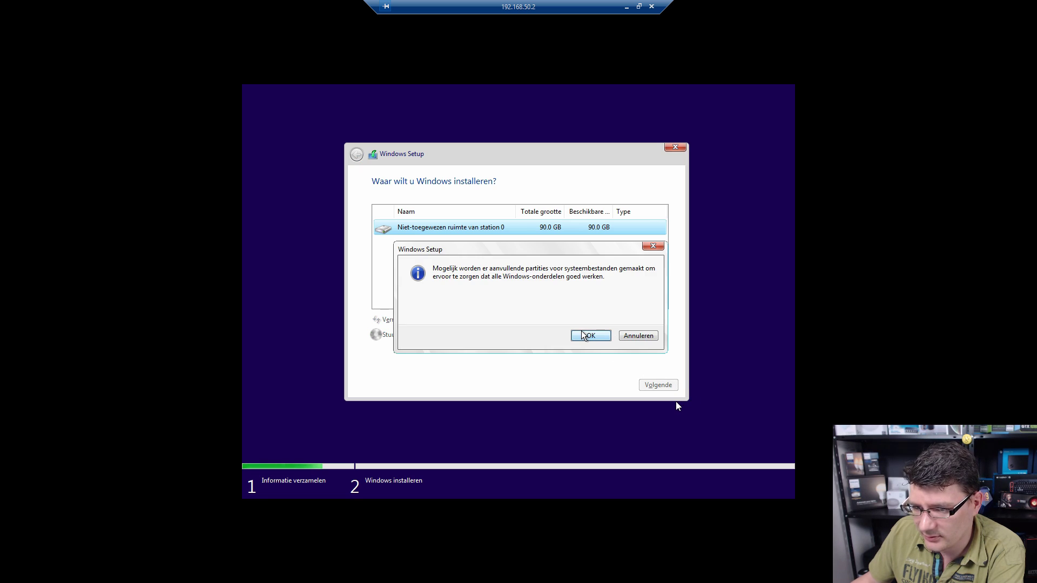
click(583, 333)
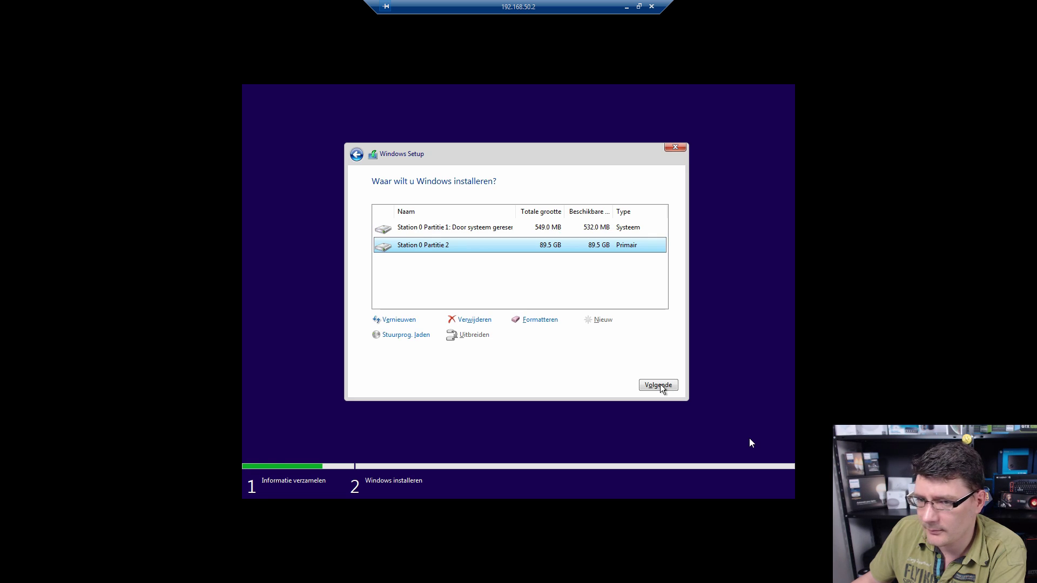
click(659, 386)
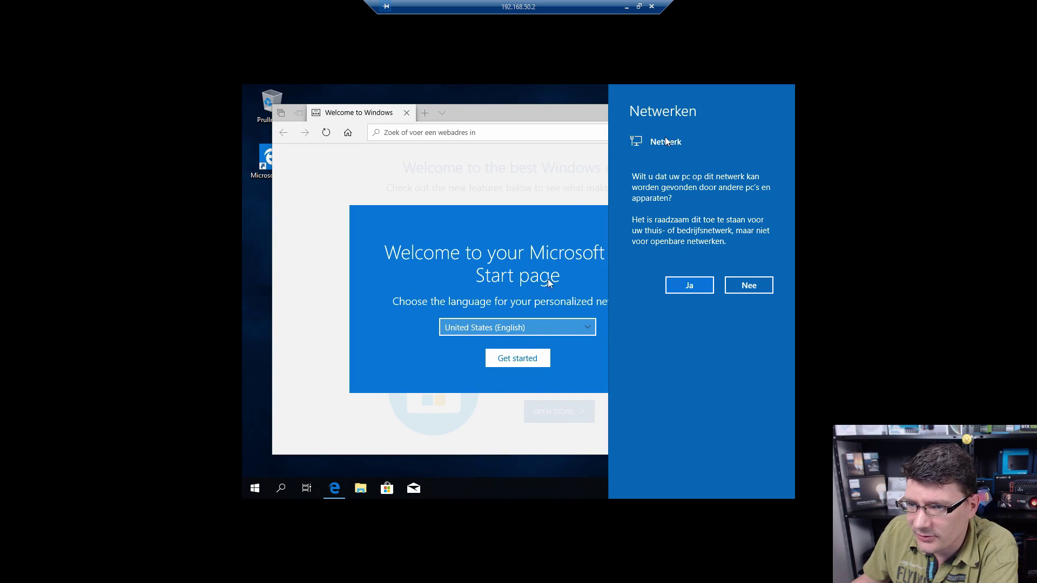
click(407, 113)
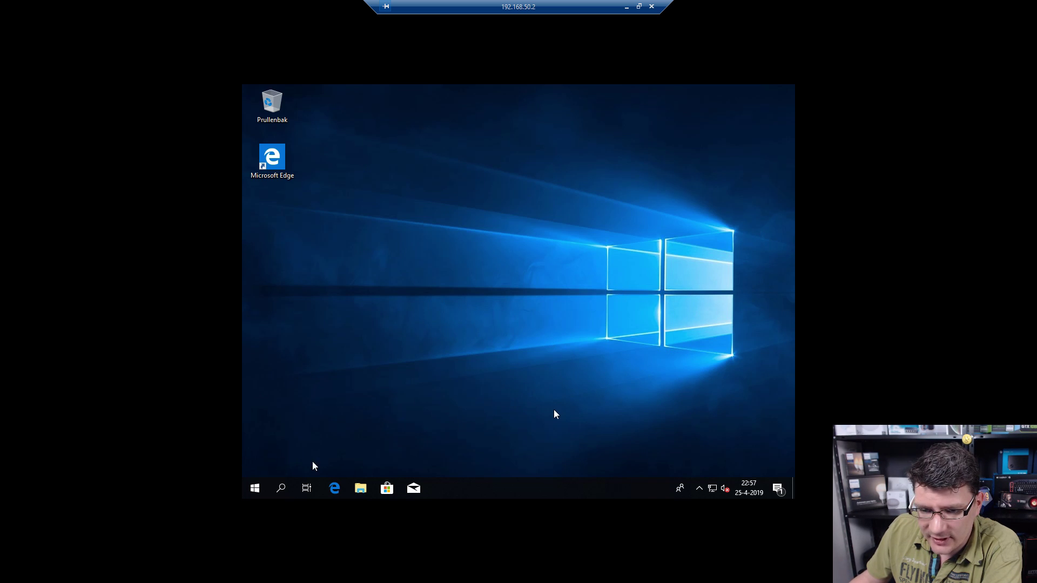
Step: Set the VM's network adapter to Bridged Adapter on eno1, start the VM, and open Remote Desktop Connection
click(360, 488)
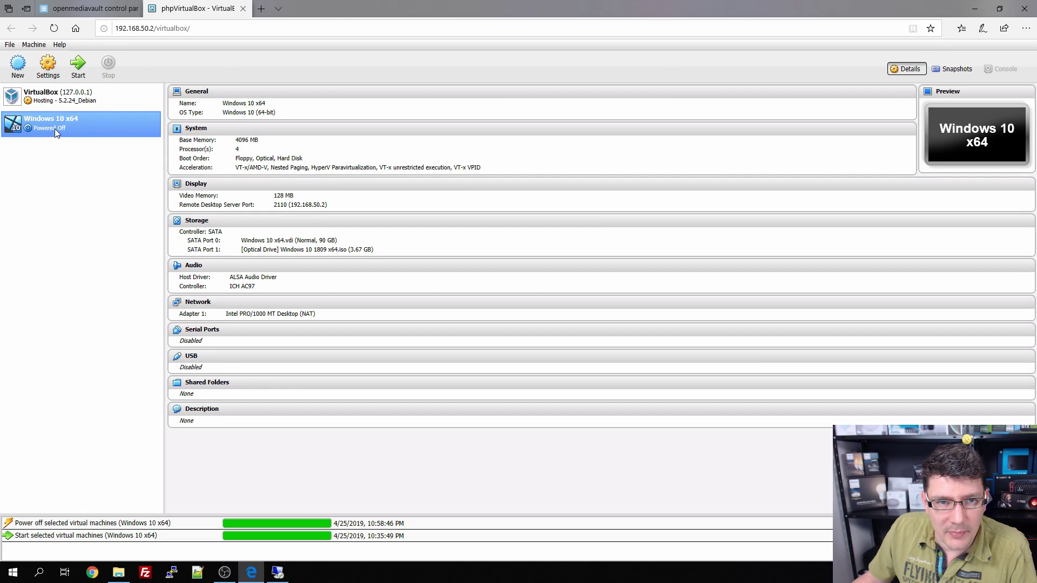
click(47, 66)
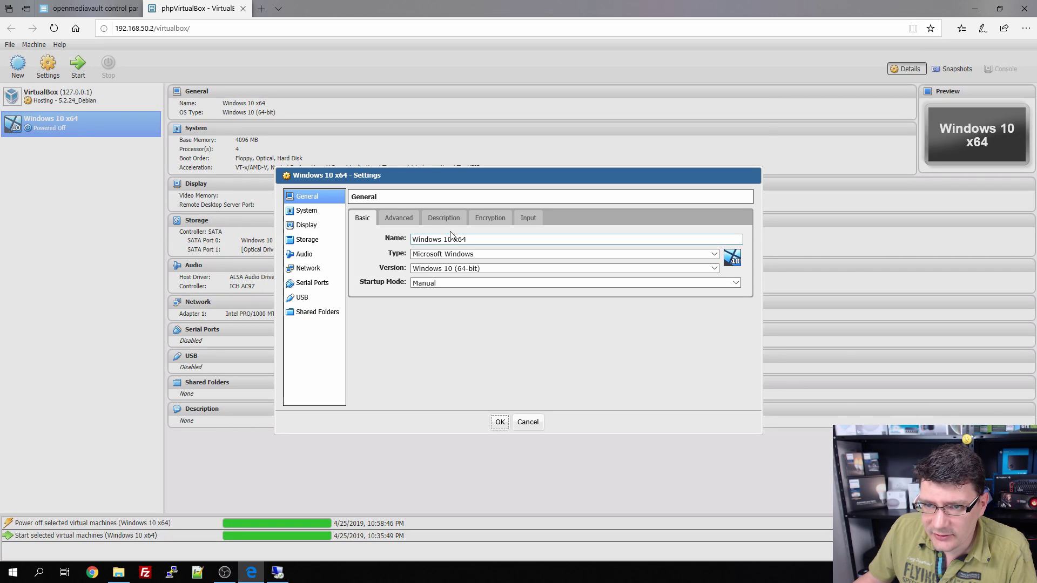
click(315, 270)
click(455, 253)
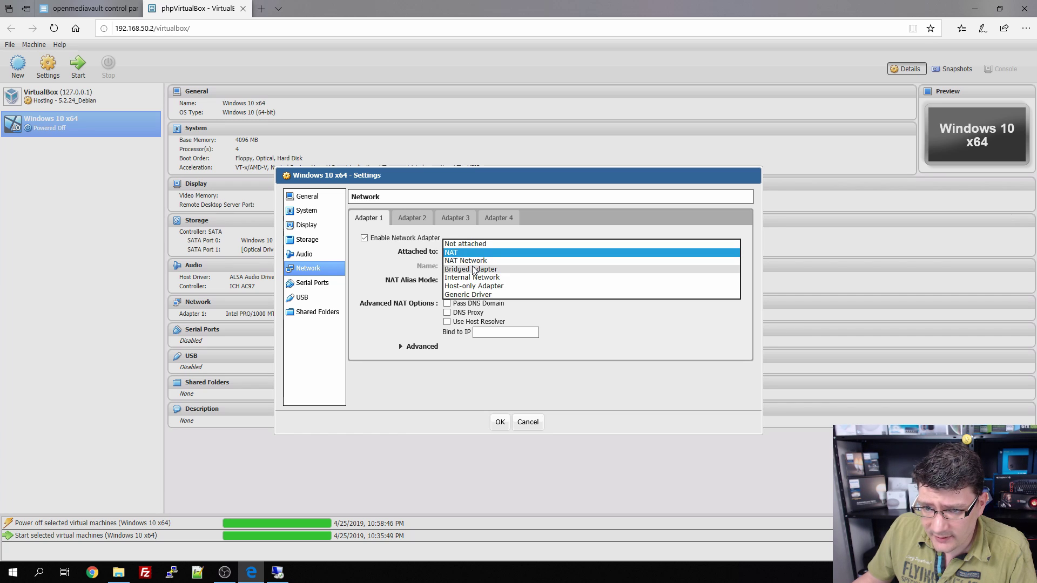
click(472, 269)
click(491, 268)
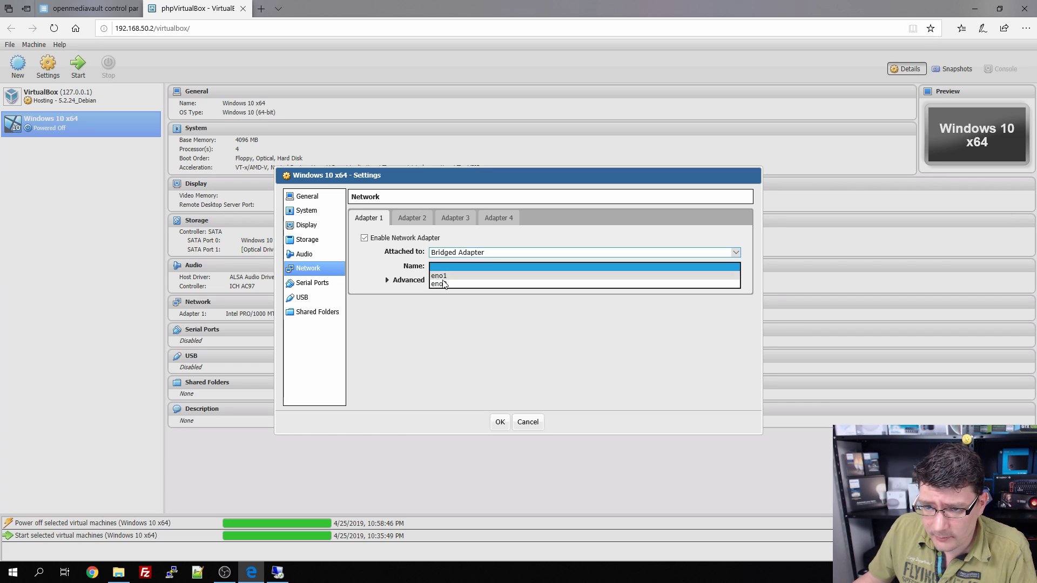
click(505, 275)
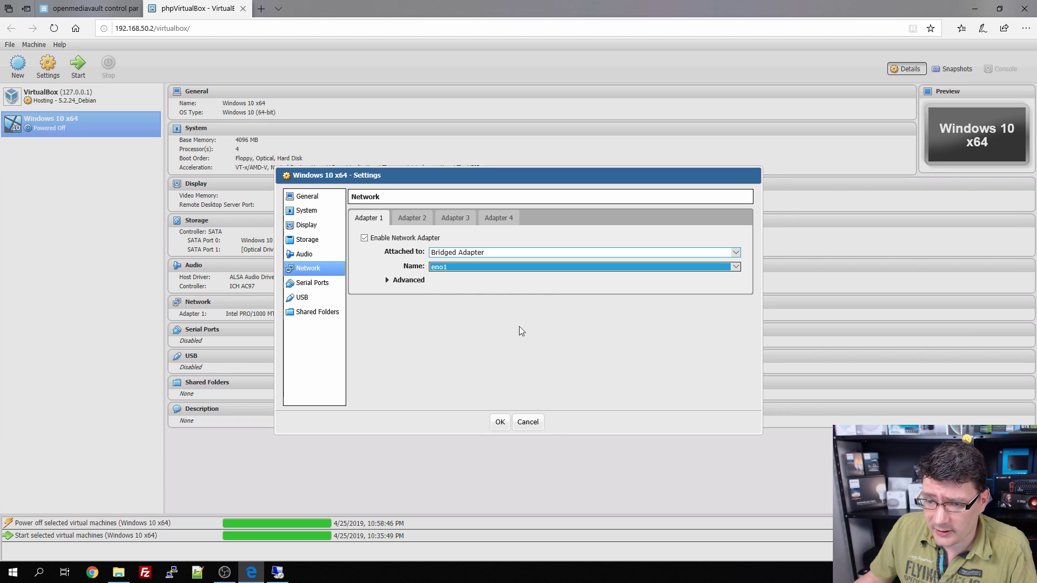
click(499, 422)
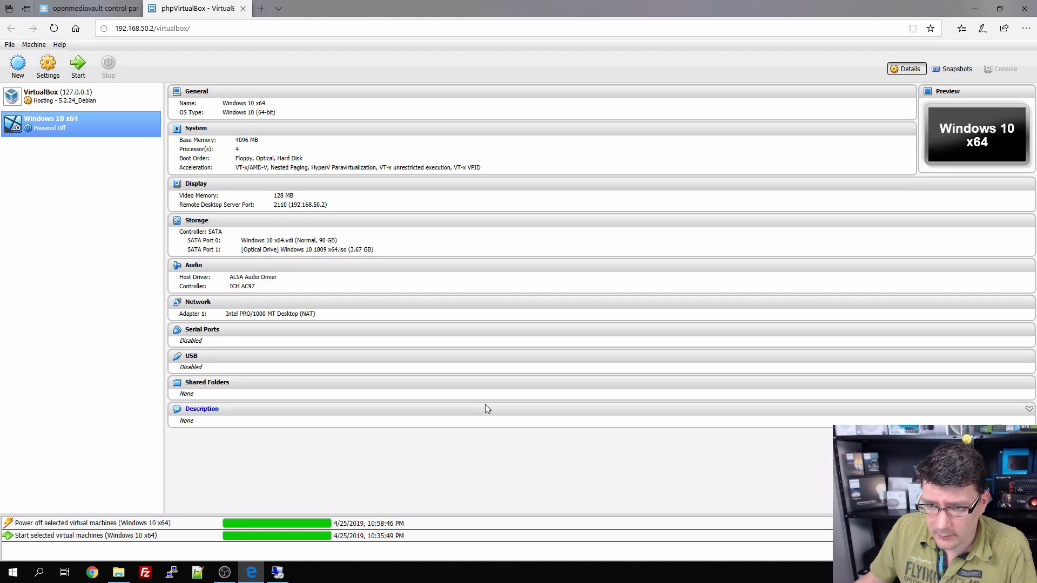
click(78, 64)
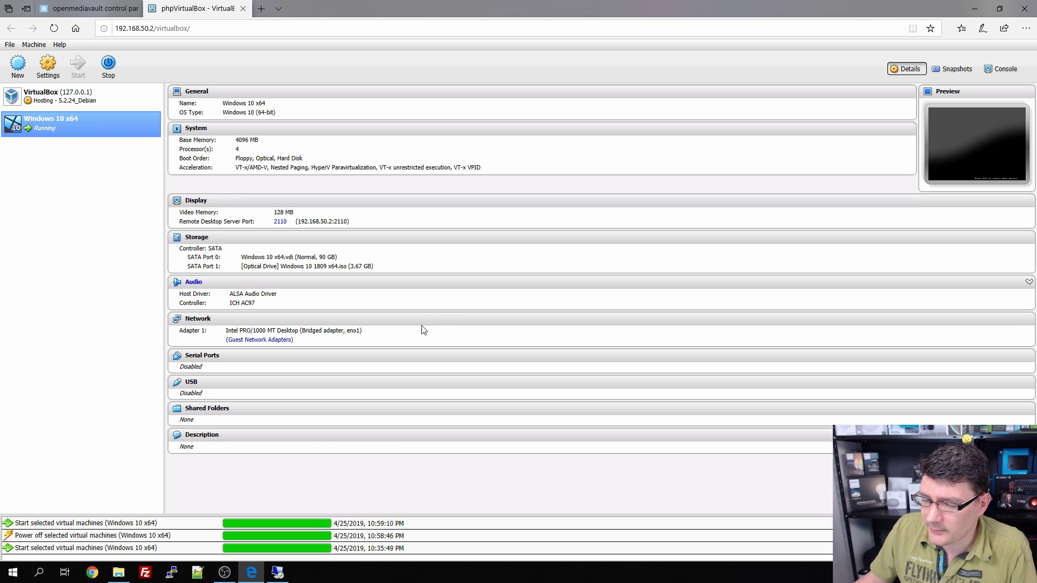
click(277, 572)
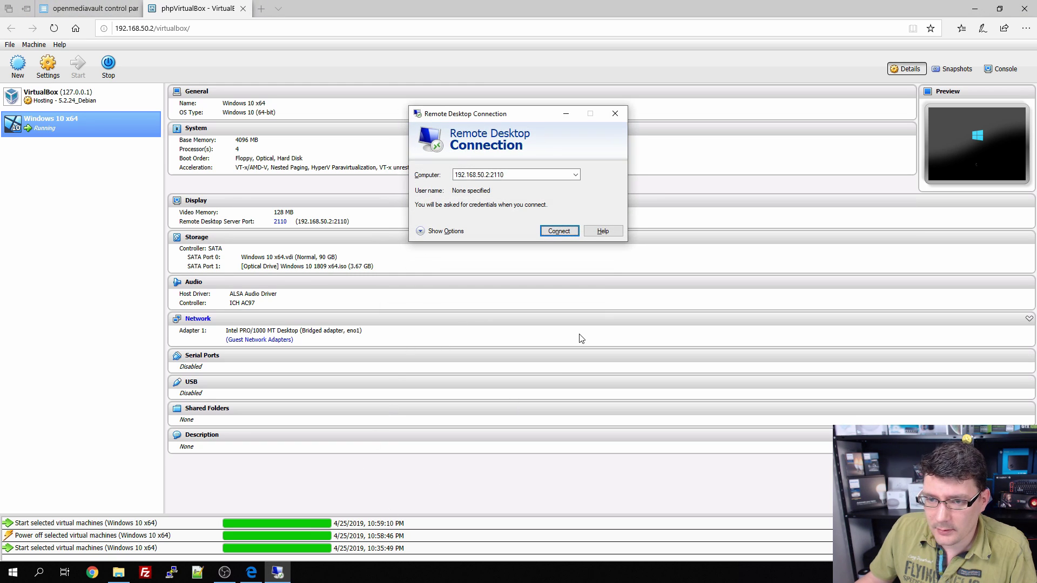
Step: Connect to 192.168.50.2:2110, accept the certificate, and launch Command Prompt via Windows search
click(559, 235)
click(559, 225)
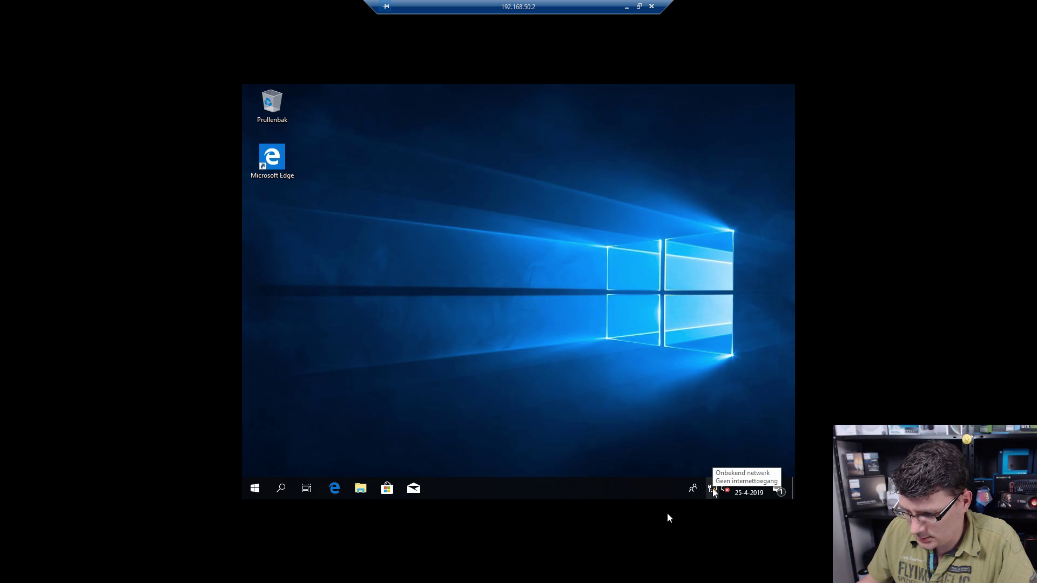
click(255, 487)
click(256, 486)
text(cmd)
key(Return)
text(o)
text(pc)
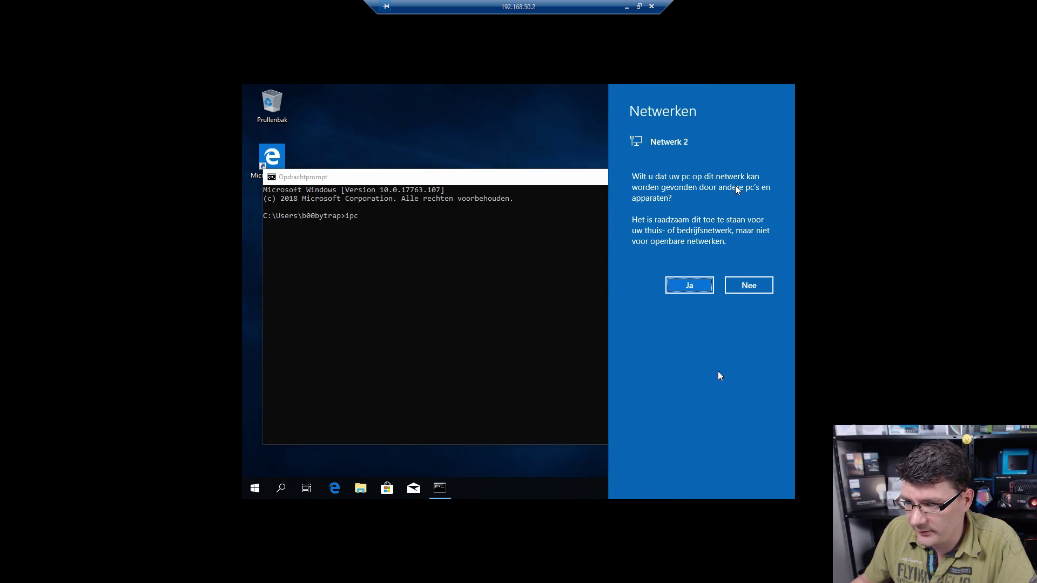
Step: Decline network discovery and run ipconfig, showing IPv4 192.168.50.55 and gateway 192.168.50.1
click(747, 288)
click(476, 240)
text(onfig)
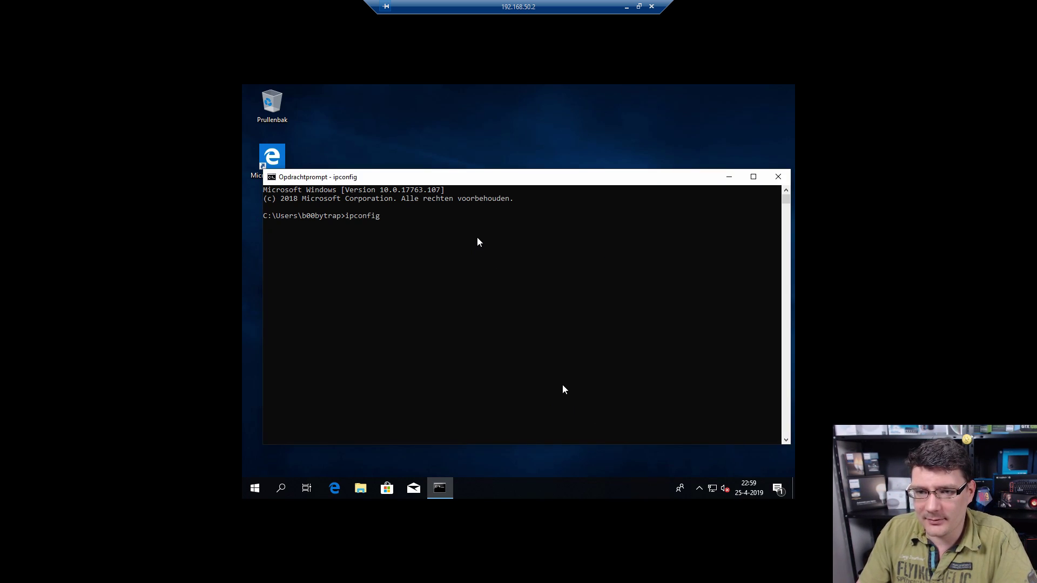
key(Return)
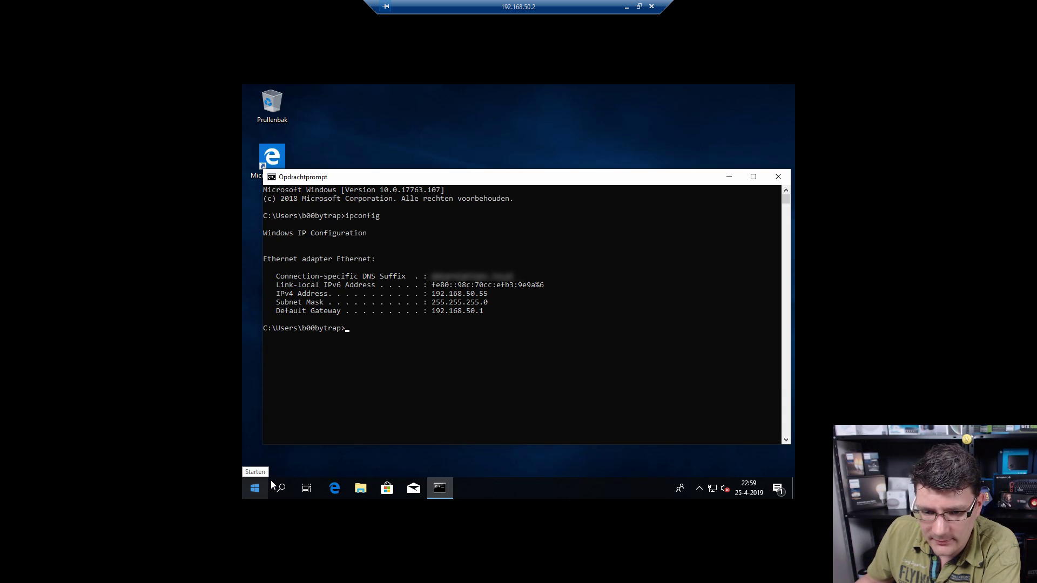
Step: Turn on Remote Desktop from the System settings page
right_click(256, 489)
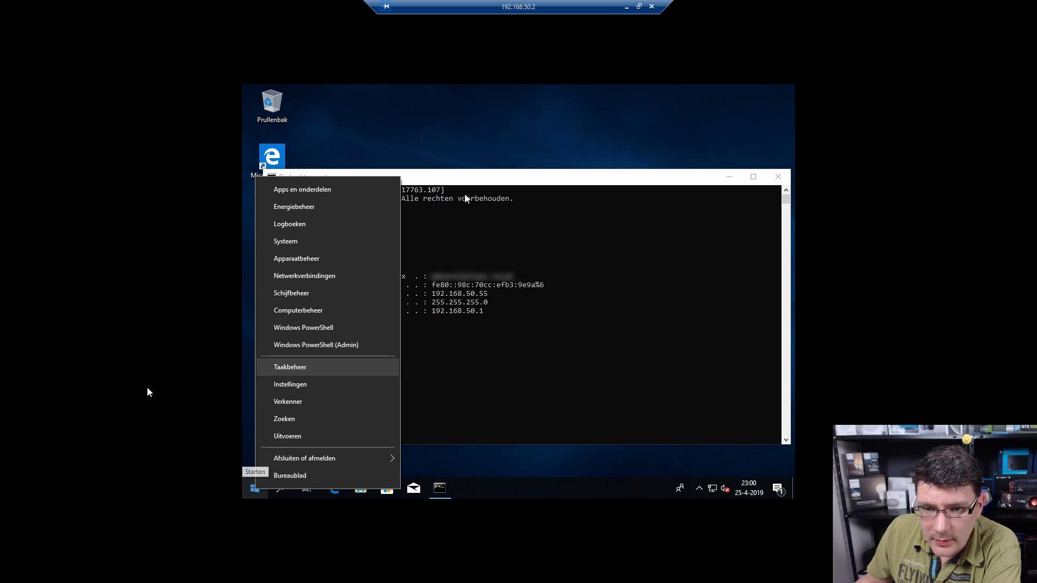
click(300, 243)
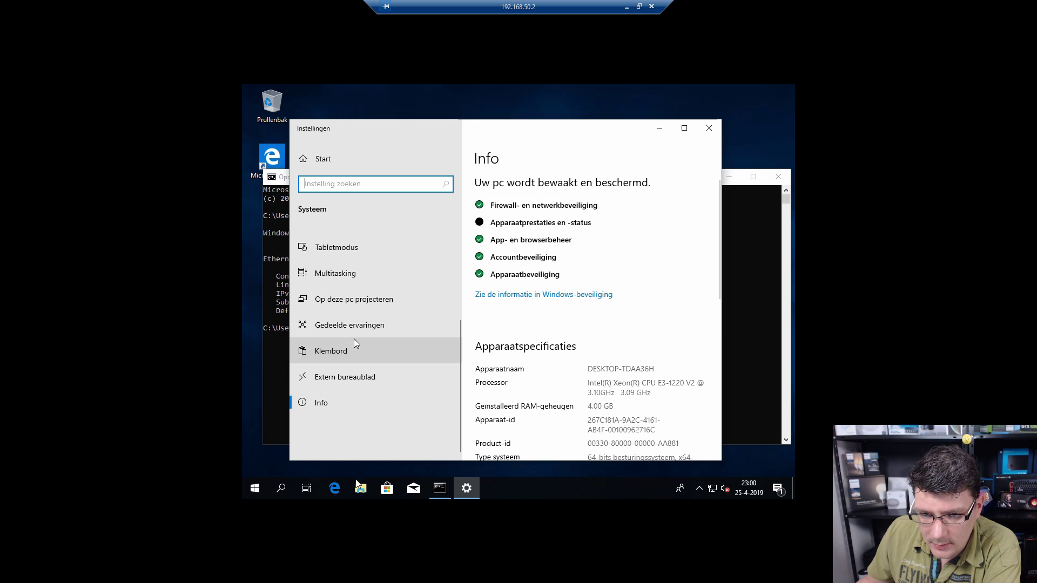
click(348, 367)
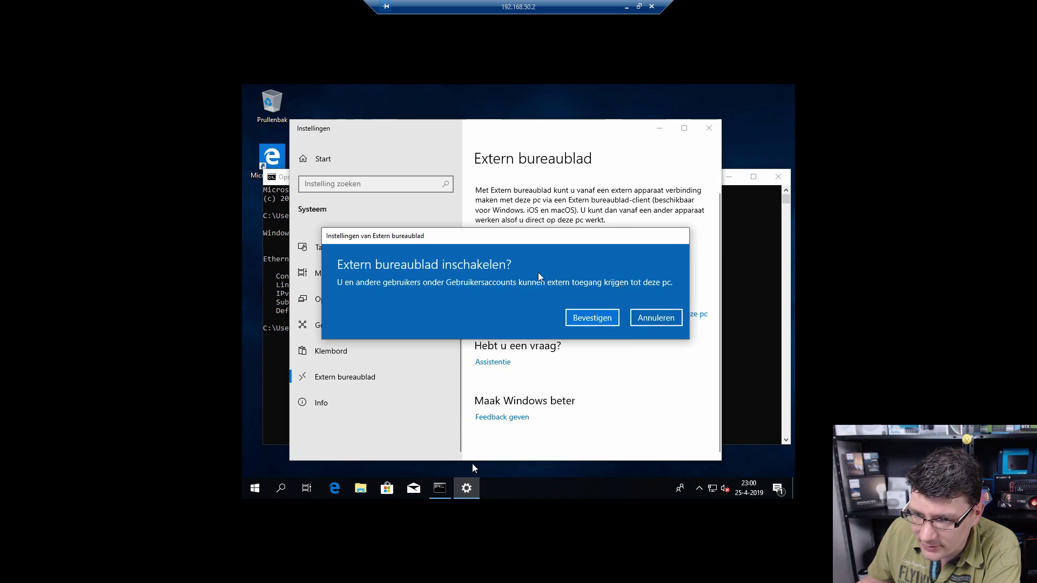
click(612, 323)
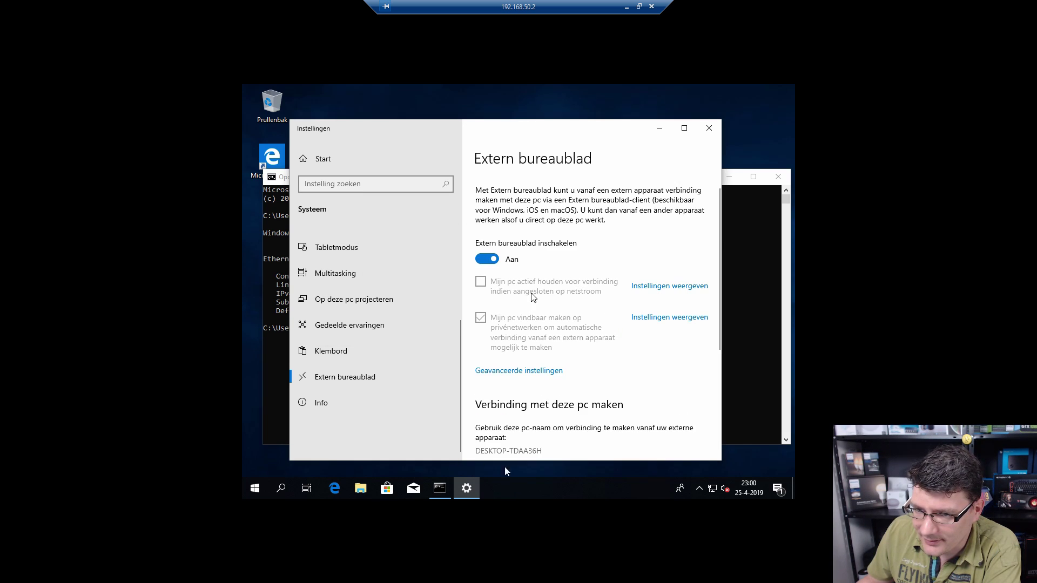
Step: Review the advanced Remote Desktop settings (NLA required, port 3389) and close Settings
click(553, 370)
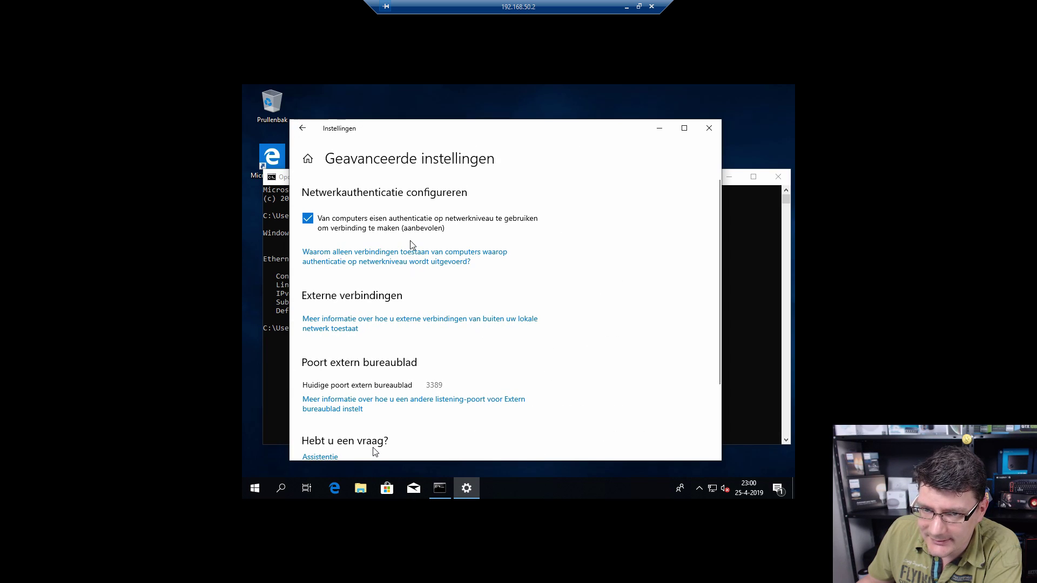
scroll(412, 249, down, 1)
scroll(412, 249, down, 2)
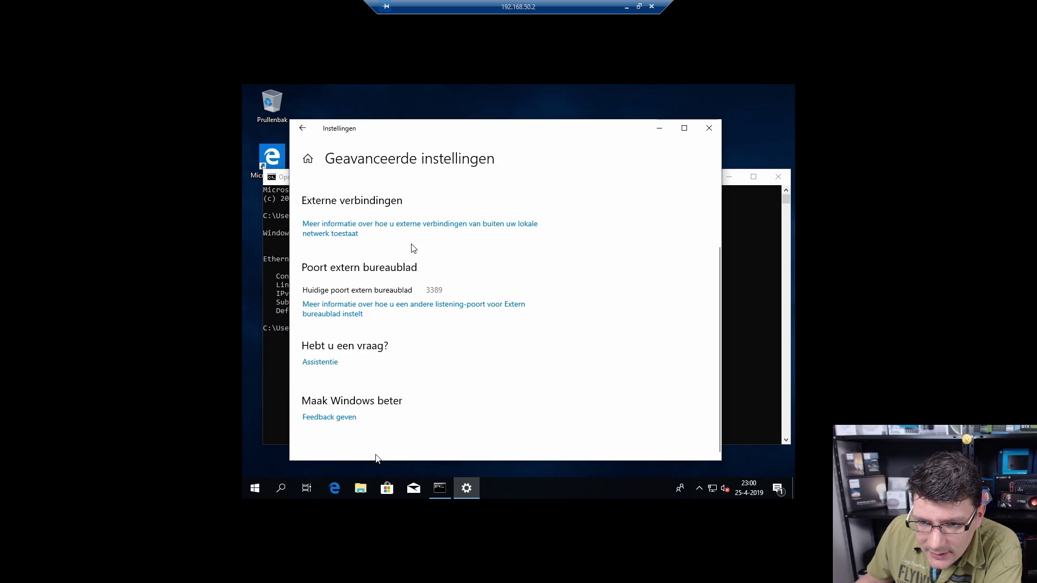
scroll(427, 246, up, 2)
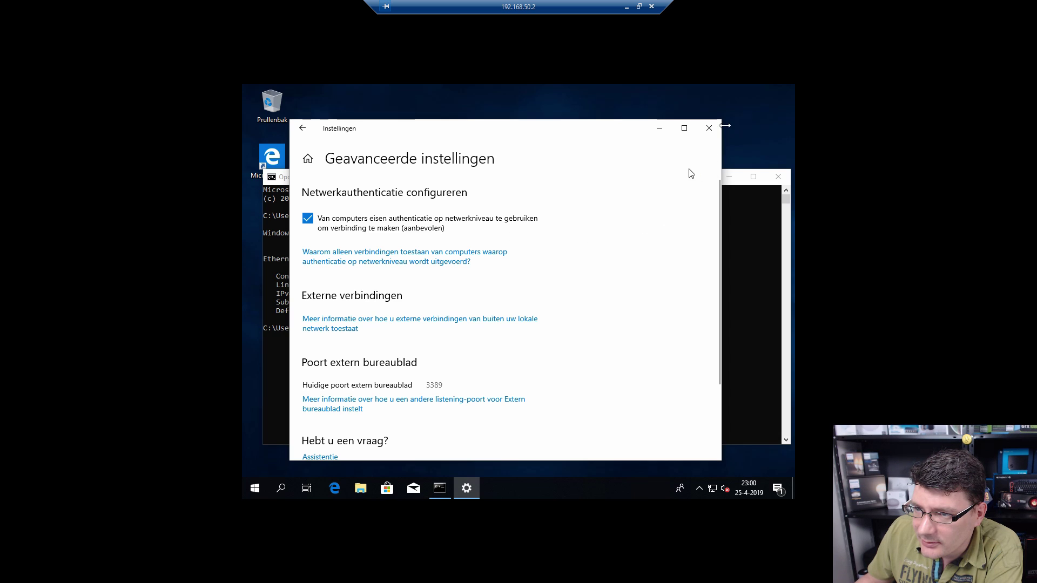
click(709, 128)
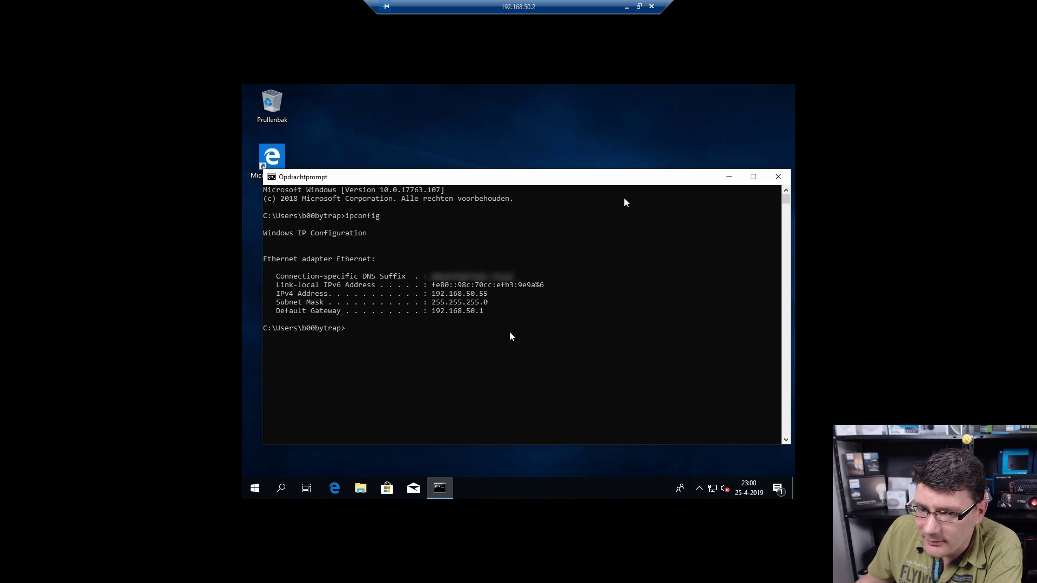
Step: Go to Accounts > Aanmeldingsopties in Windows Settings
click(258, 514)
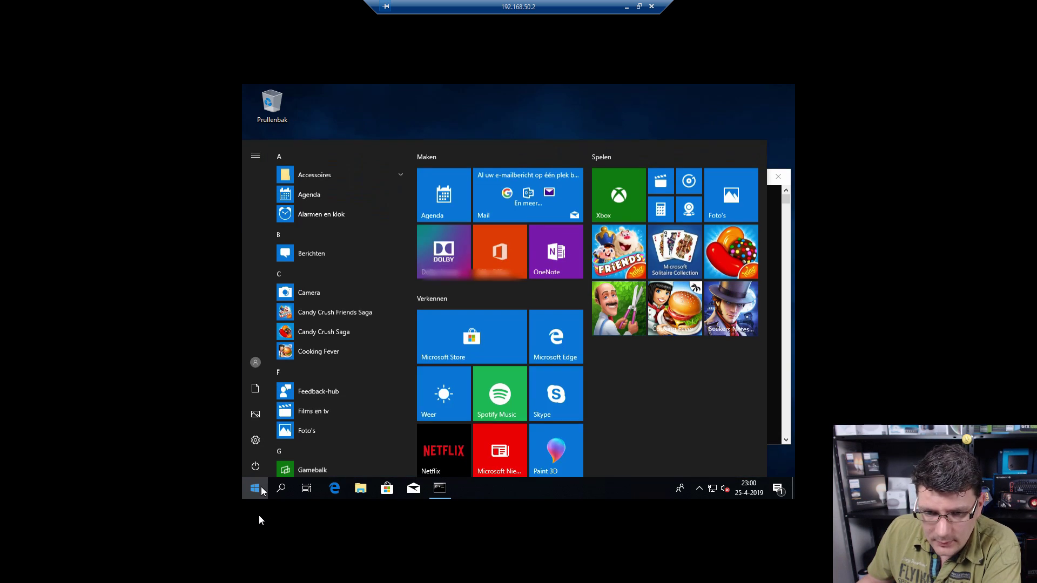
click(256, 438)
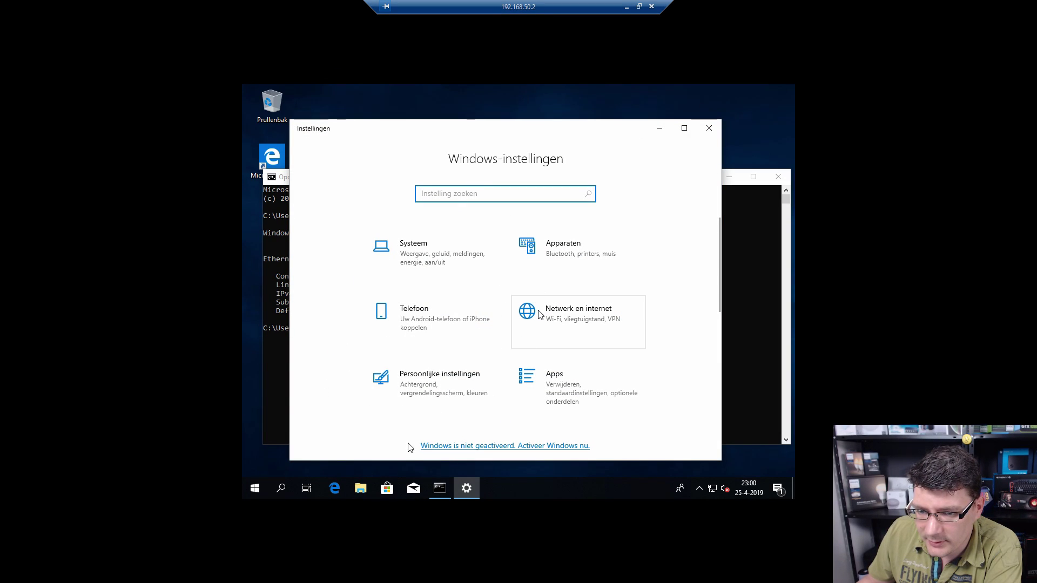
scroll(482, 298, down, 3)
click(429, 305)
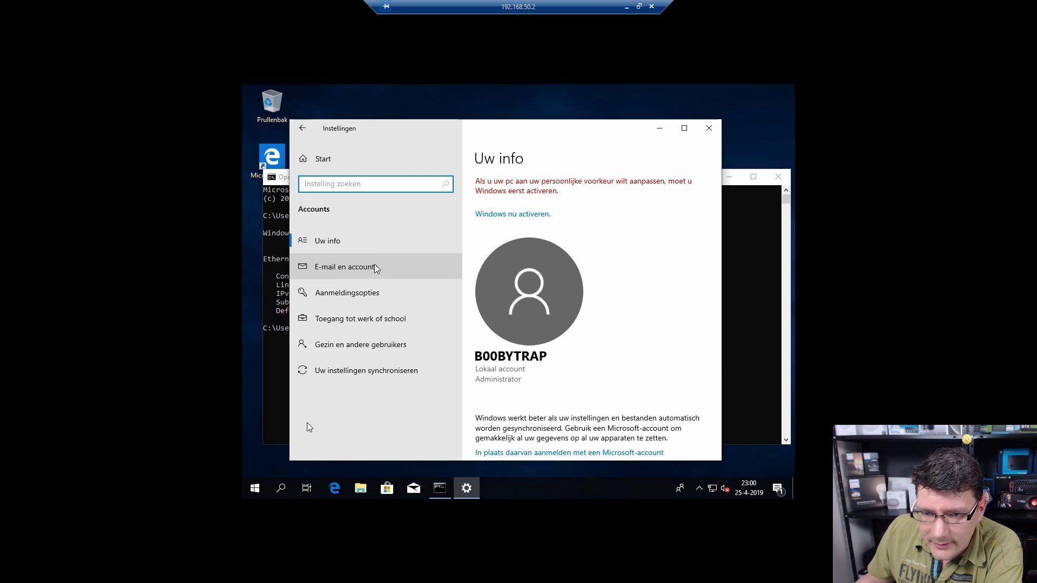
click(397, 301)
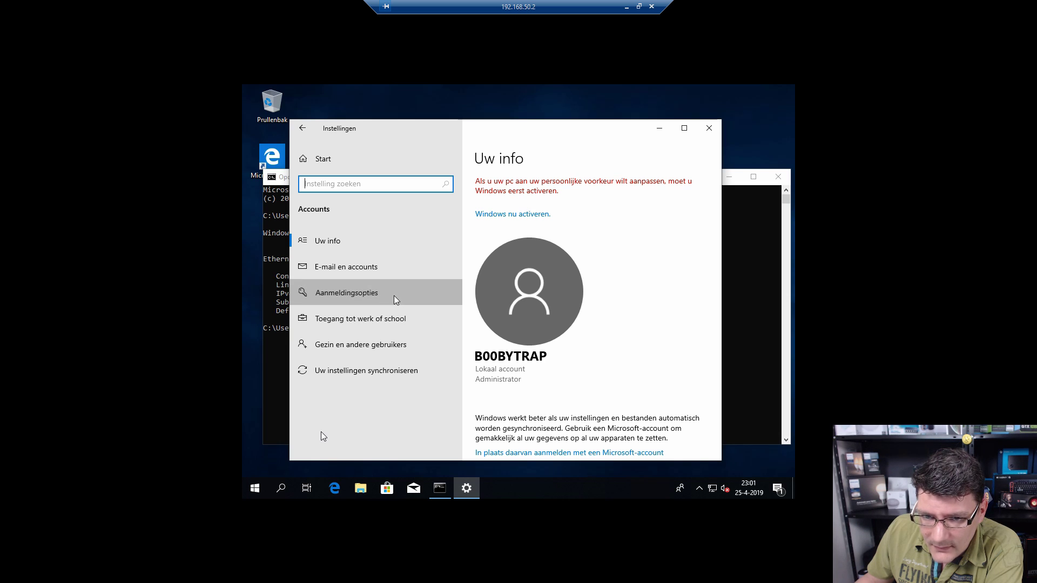
scroll(638, 303, down, 6)
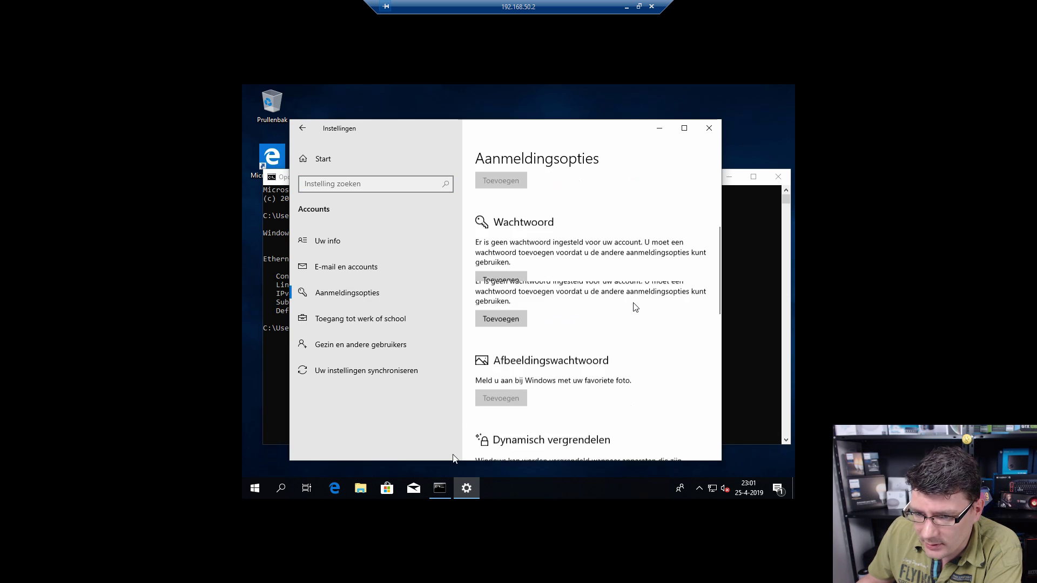
scroll(534, 258, up, 2)
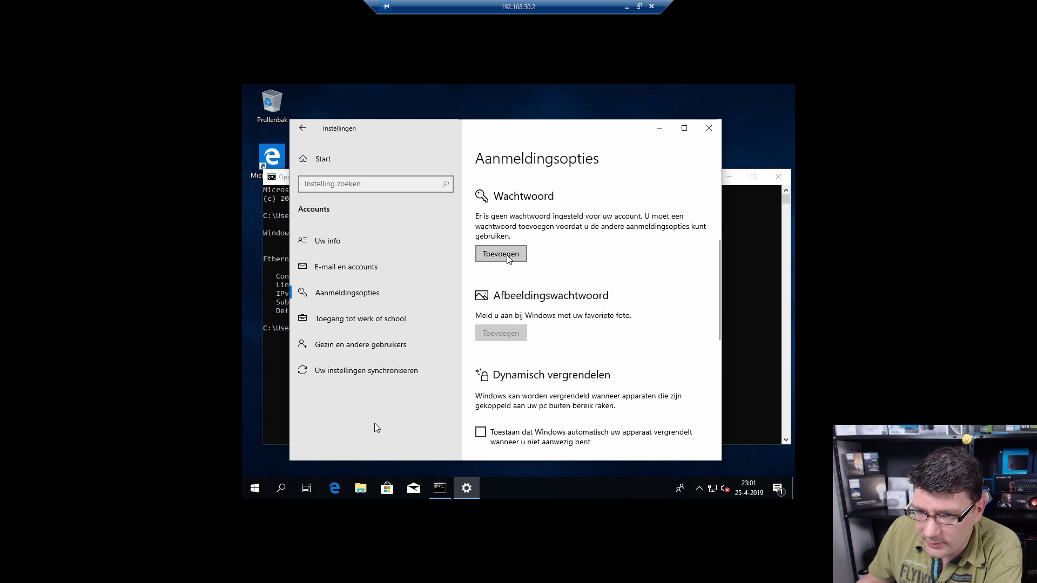
Step: Add an account password with the hint 'test', finish, and close Settings
click(513, 258)
text(•••)
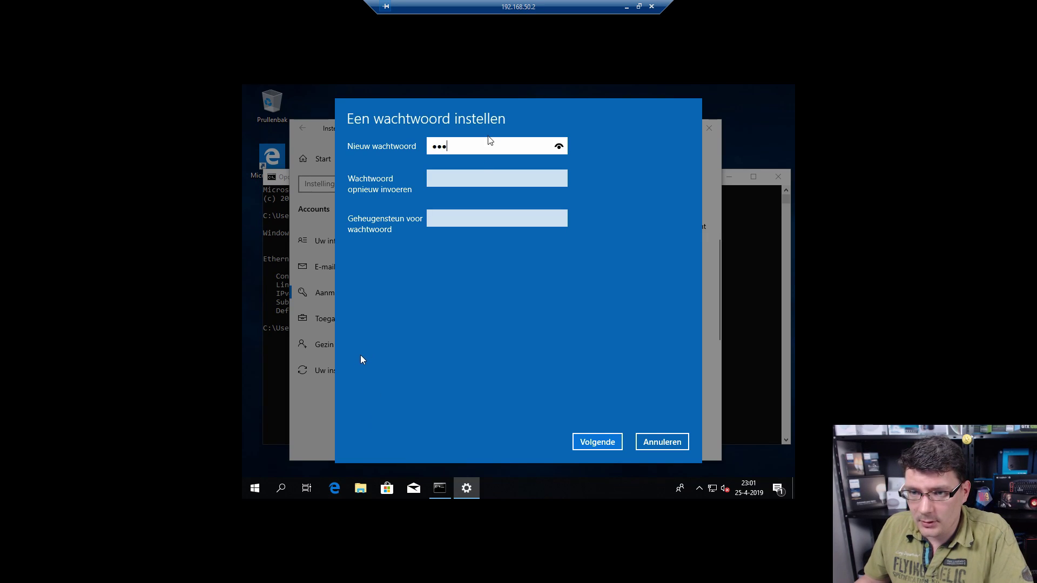
click(474, 181)
text(•••)
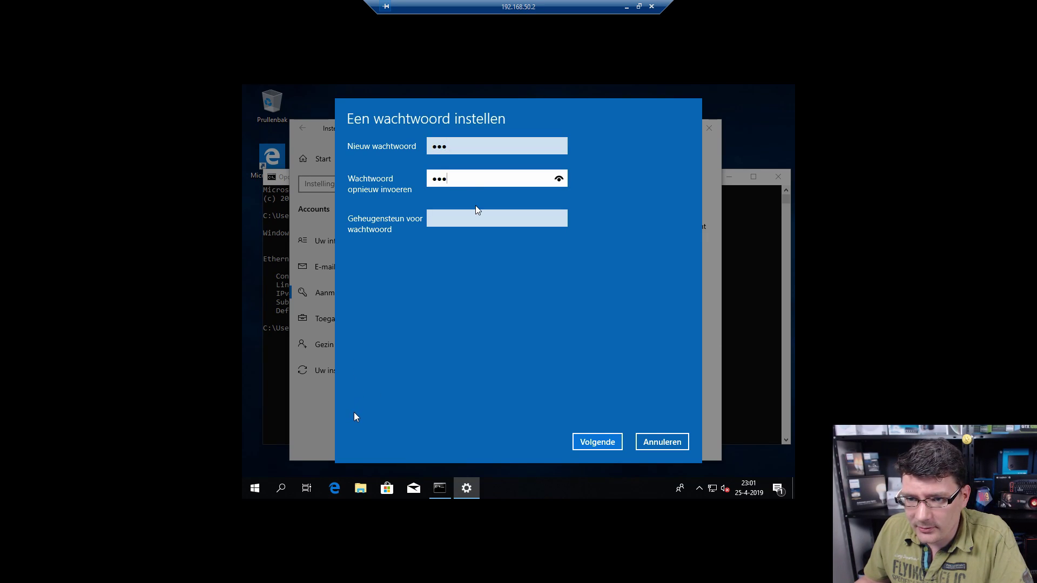
click(477, 214)
text(test)
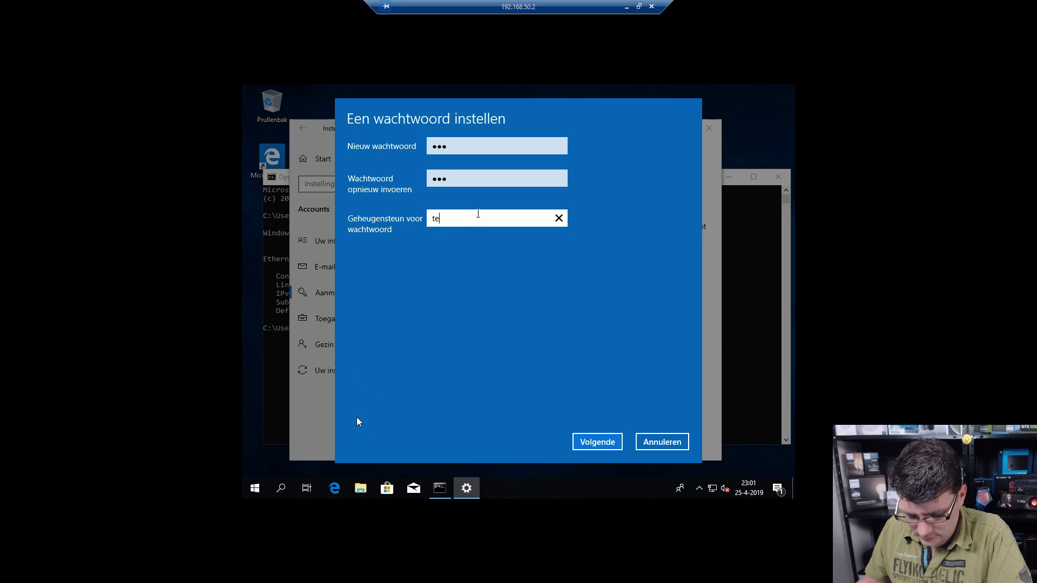
click(594, 439)
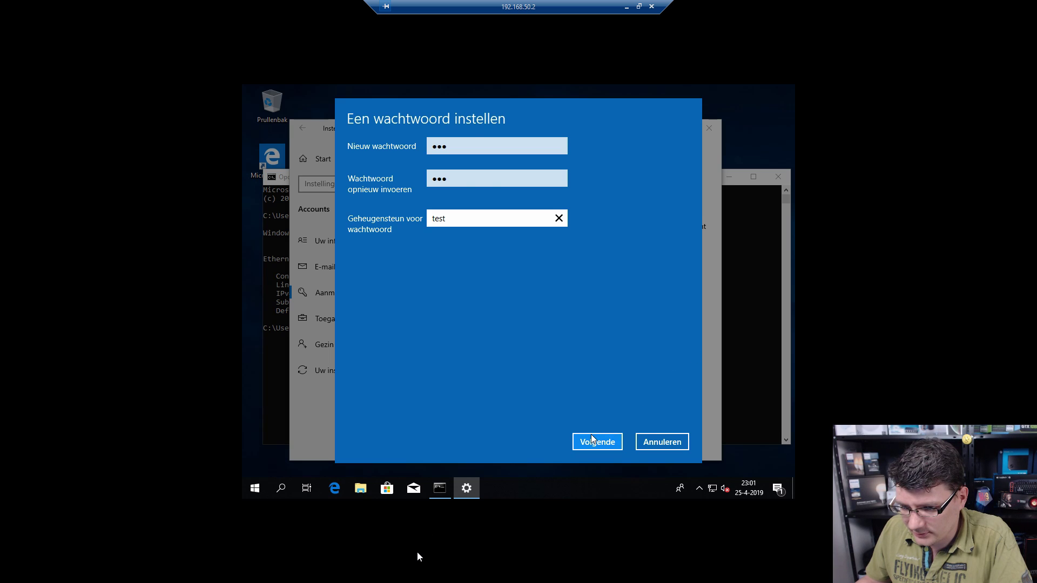
click(594, 441)
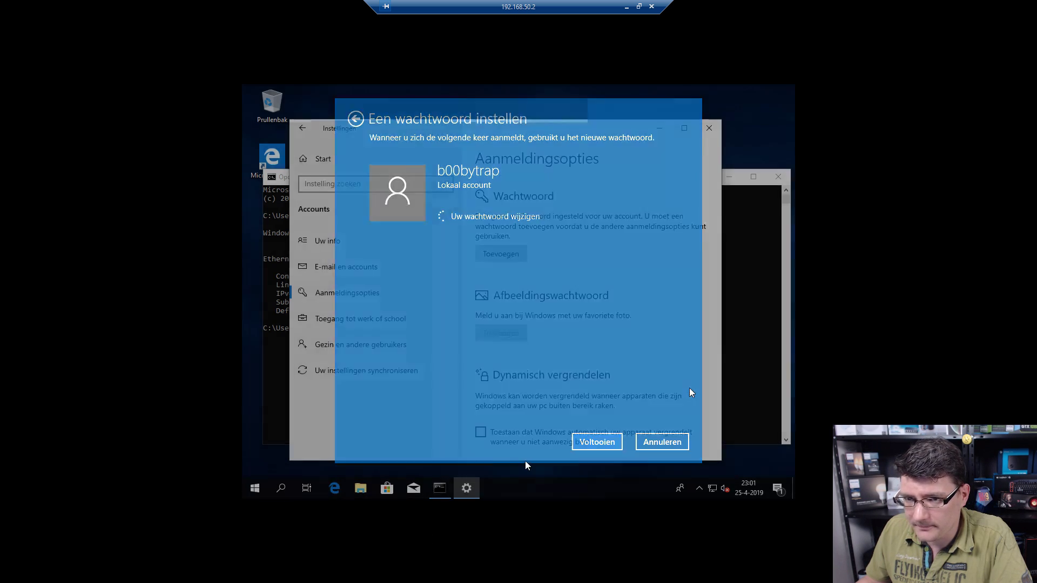
click(709, 128)
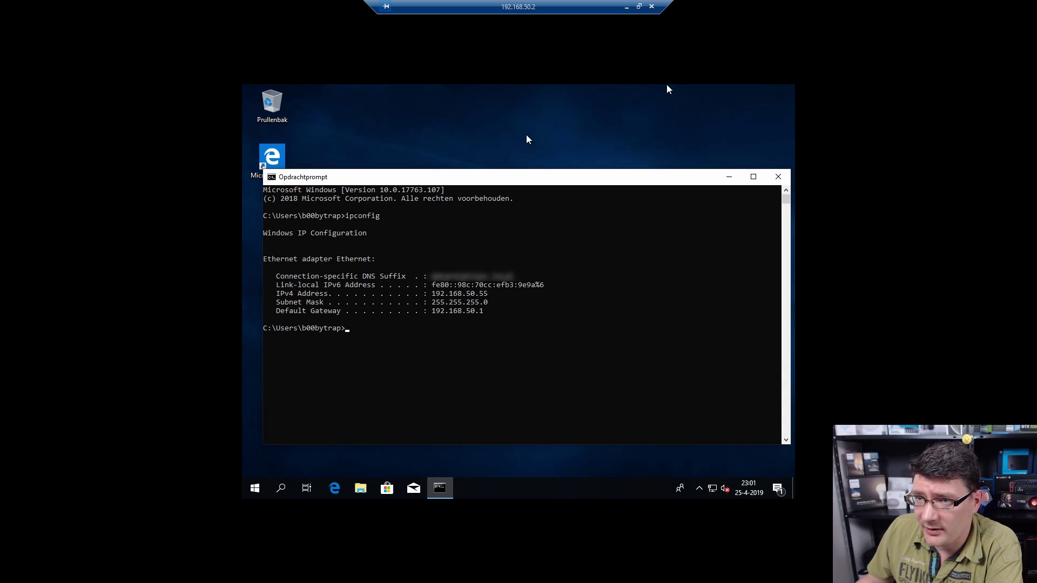
Step: End the VirtualBox-port session and connect Remote Desktop to 192.168.50.55 instead of 192.168.50.2:2110
click(652, 6)
double_click(501, 172)
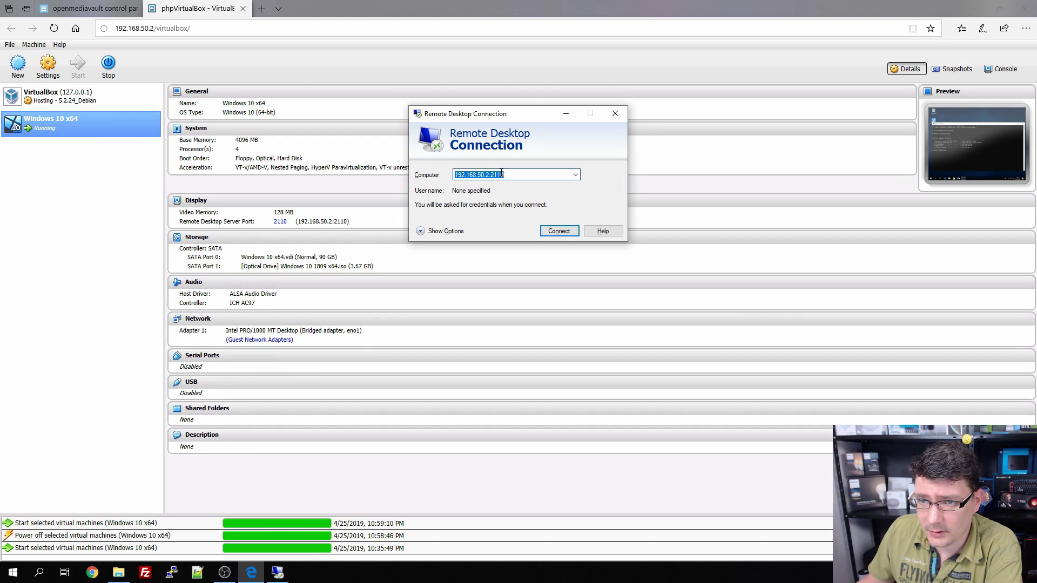
click(521, 174)
key(BackSpace)
key(BackSpace)
key(BackSpace)
key(BackSpace)
key(BackSpace)
key(BackSpace)
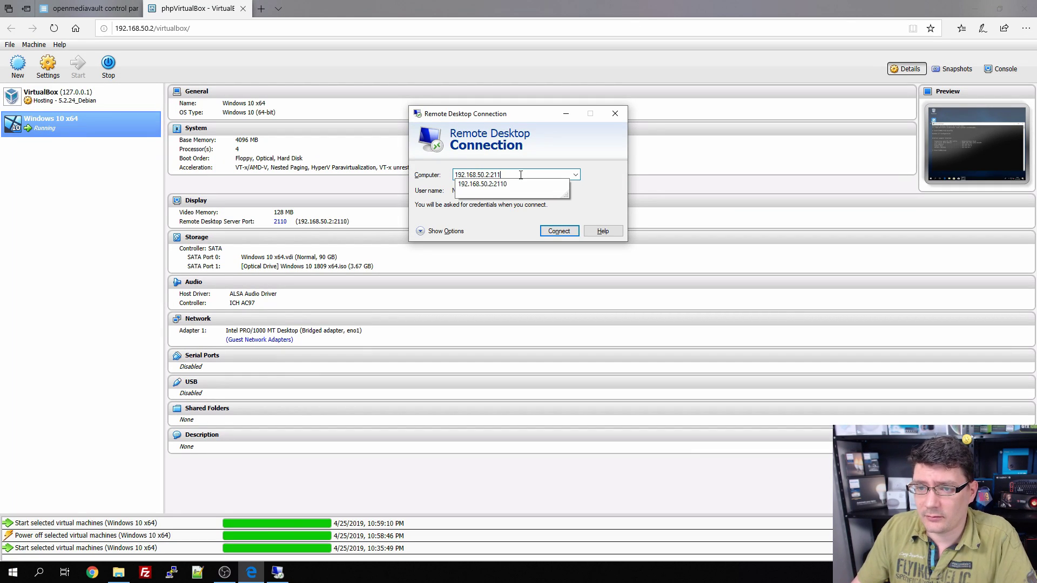
text(55)
key(Return)
Step: Log in with the account username and password and accept the certificate warning
text(b00bytrap)
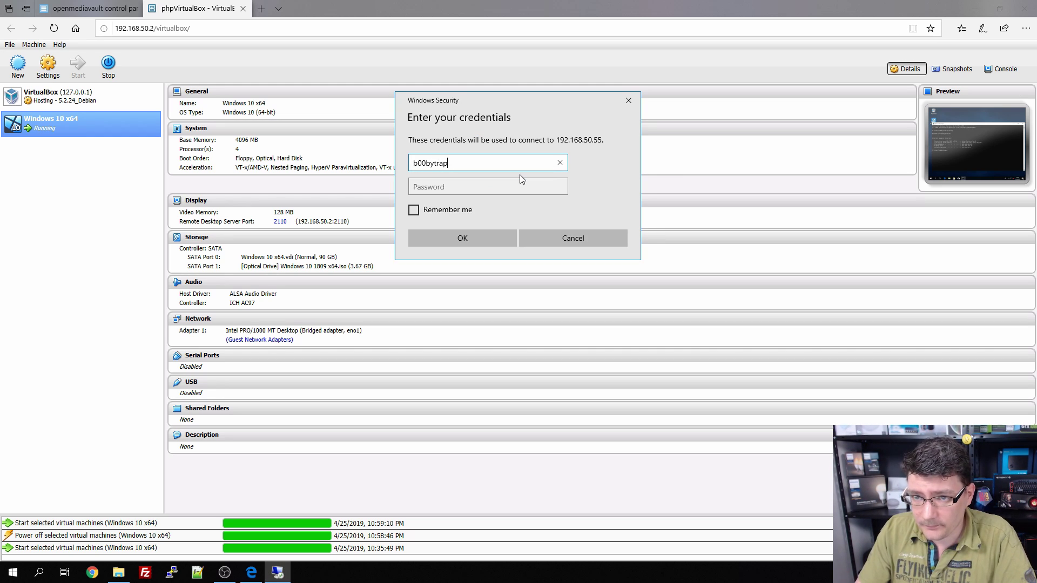
key(Tab)
text(***)
key(Return)
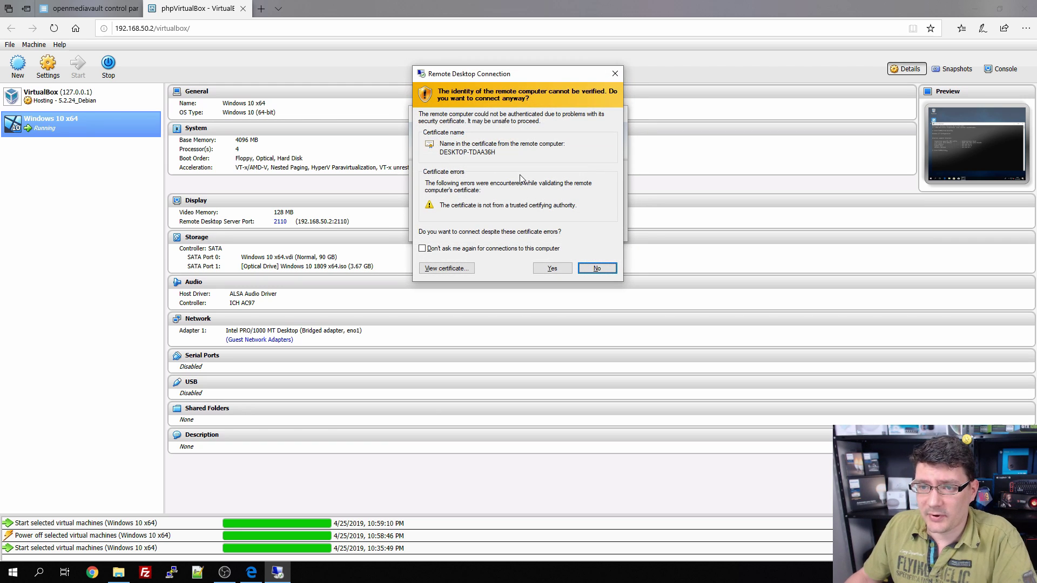
click(553, 267)
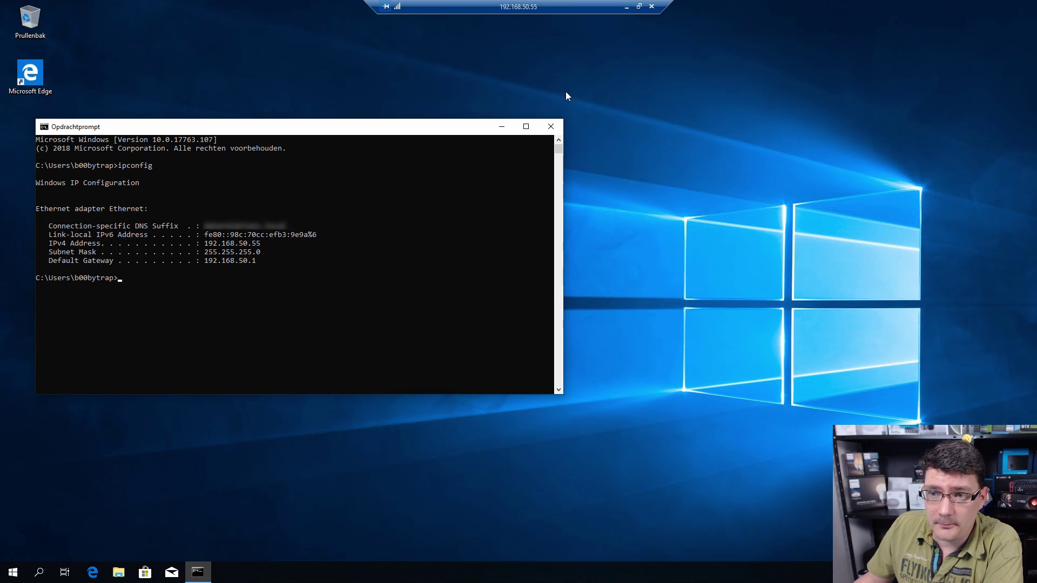
Step: Close Command Prompt, open File Explorer and dismiss the OneDrive sign-in banner
click(550, 126)
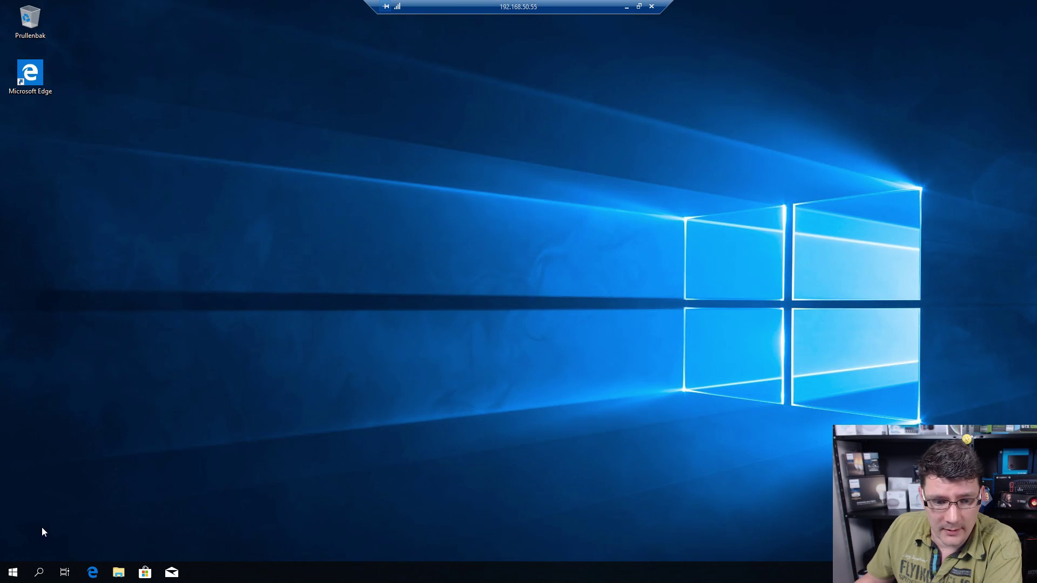
click(119, 572)
drag(560, 123, 513, 135)
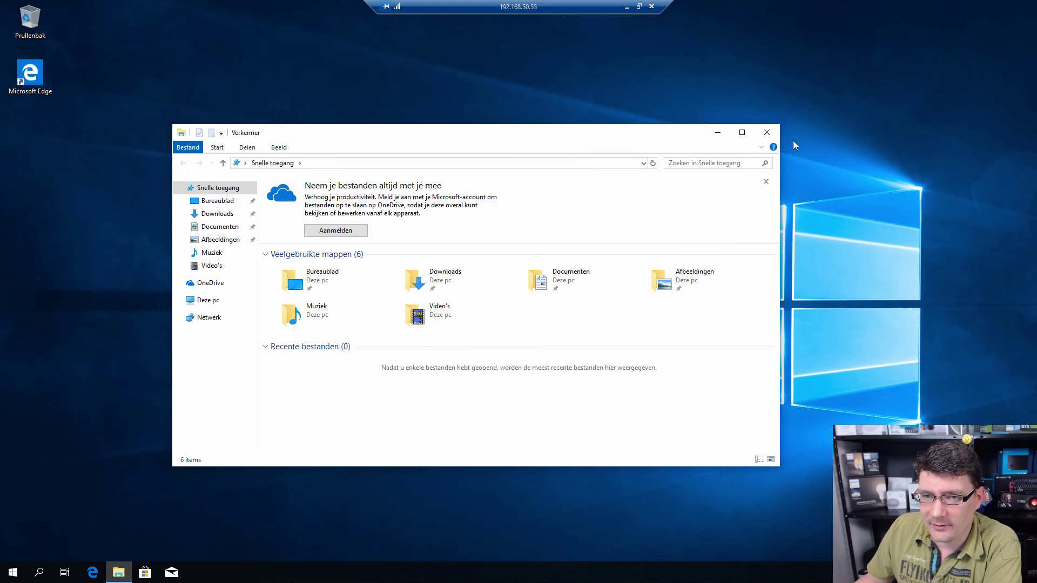
click(766, 180)
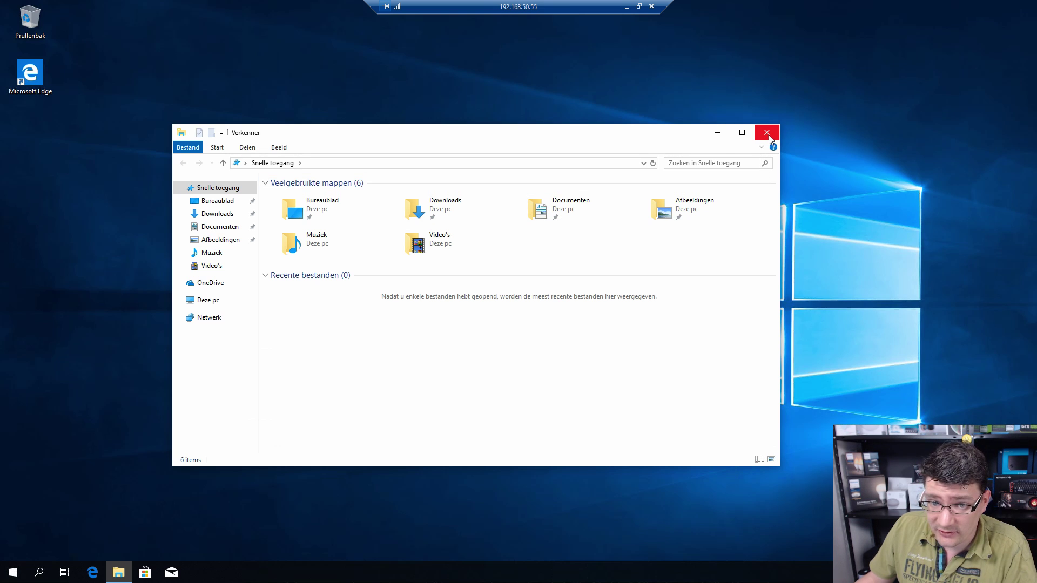
Step: Rename the Lokale schijf (C:) drive in Deze pc to 'OS', granting administrator permission
click(214, 301)
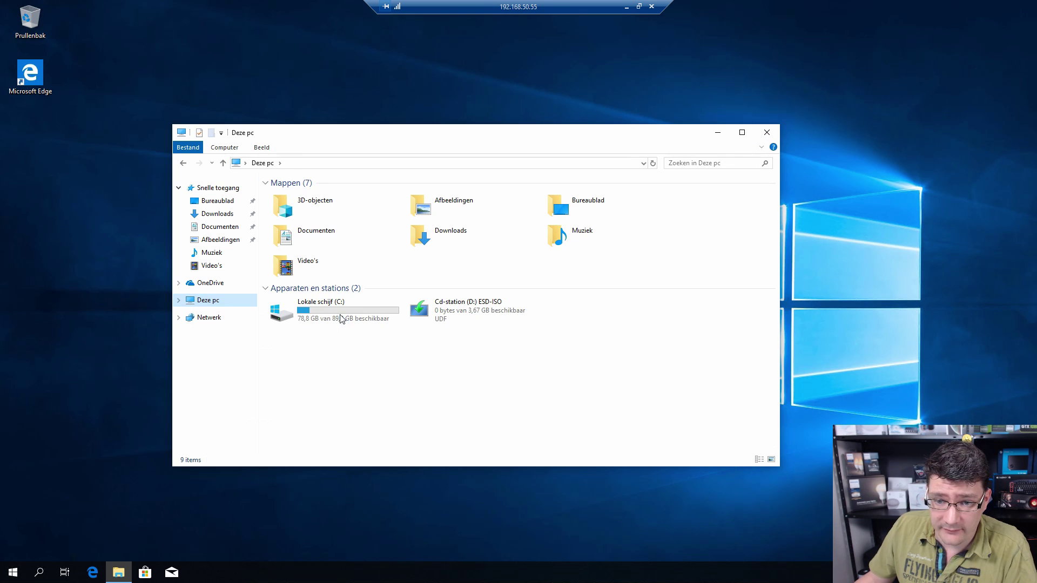
click(341, 316)
key(F2)
text(OS)
key(Return)
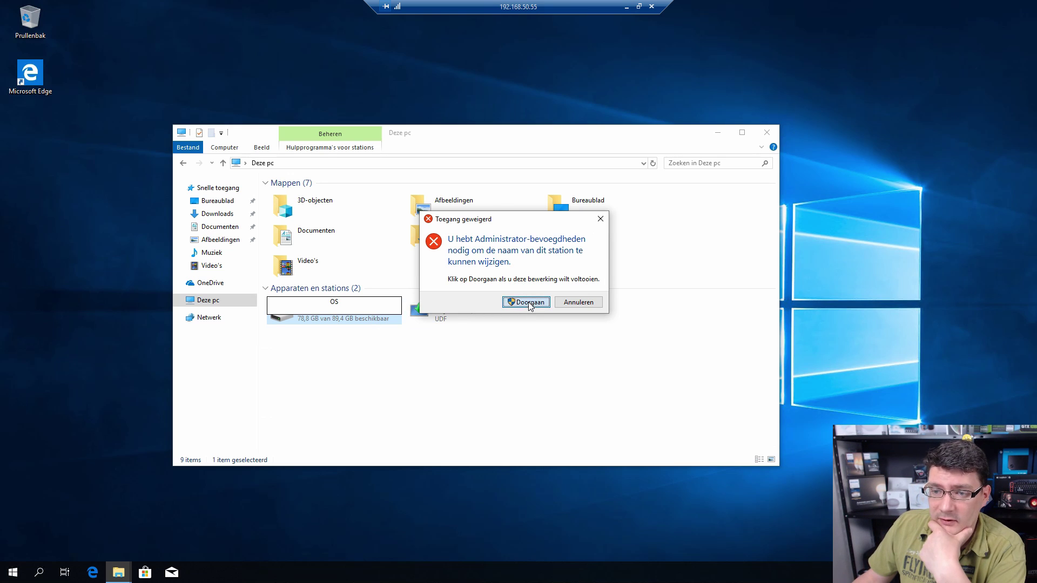
click(529, 303)
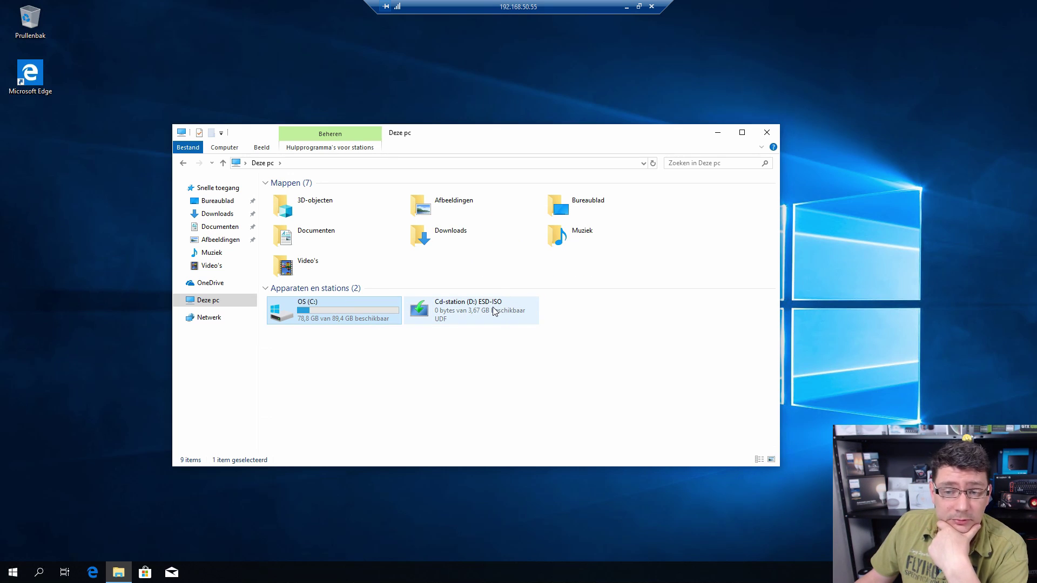